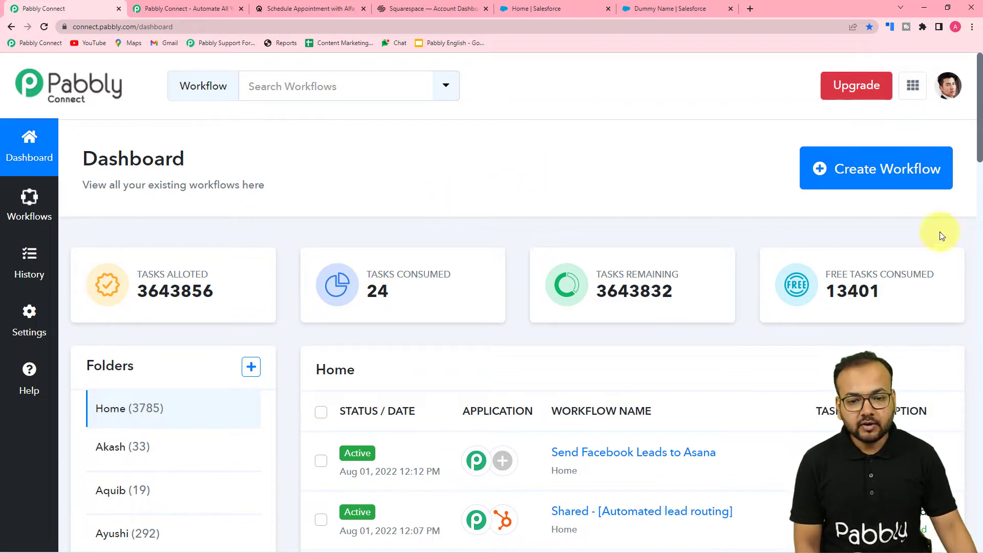
Step: Create a new workflow named "Acuity Scheduling to Salesforce automation"
{"action": "left_click", "coordinate": [884, 171]}
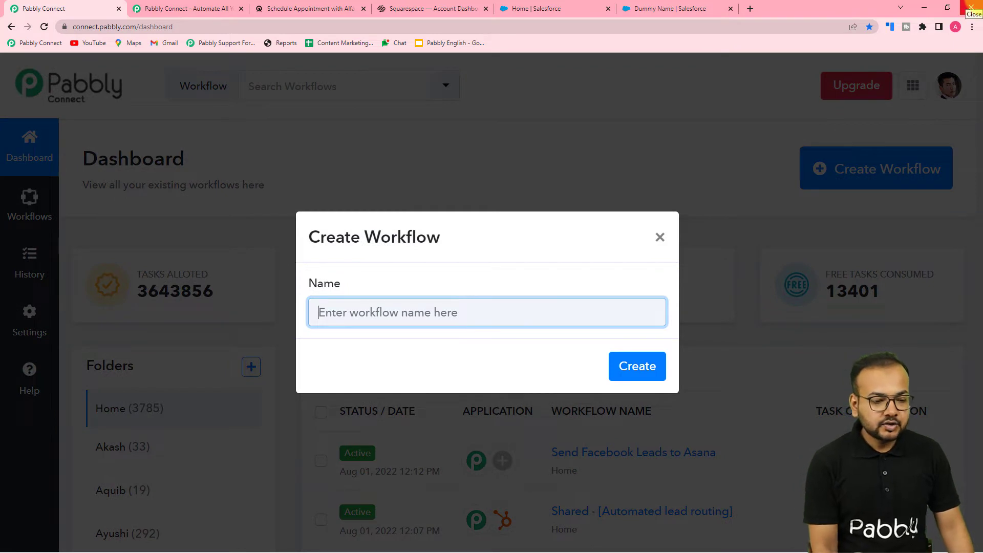
{"action": "type", "text": "Ac"}
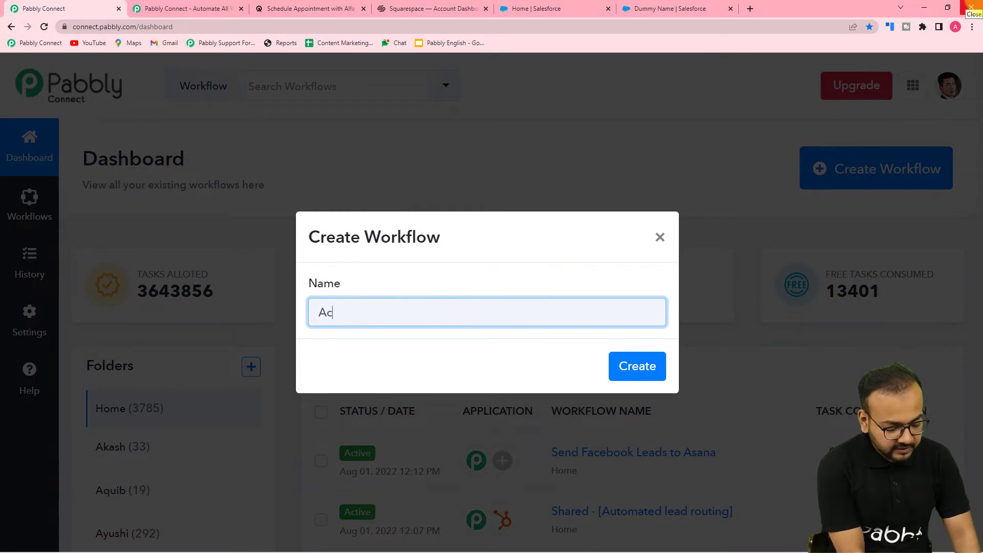
{"action": "type", "text": "uity S"}
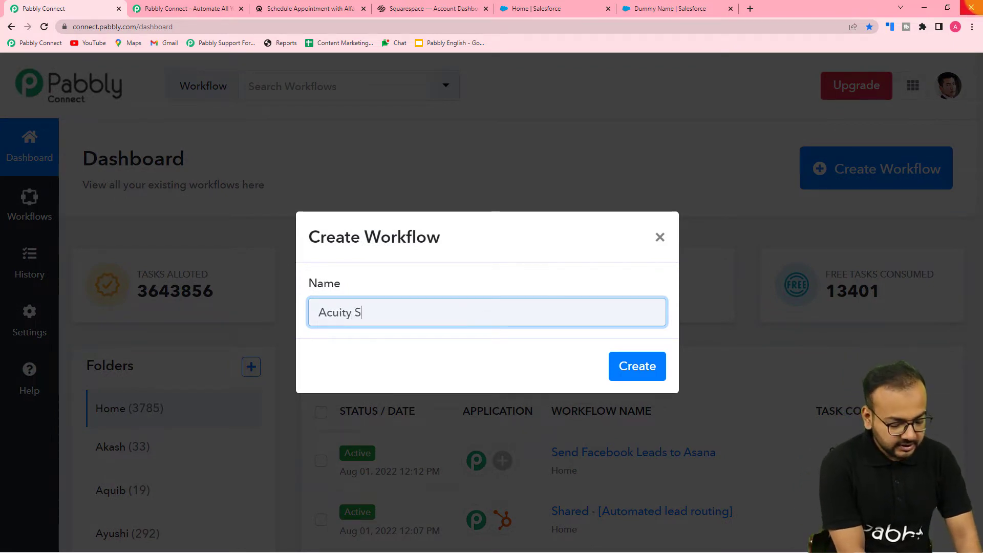
{"action": "type", "text": "chedulinh"}
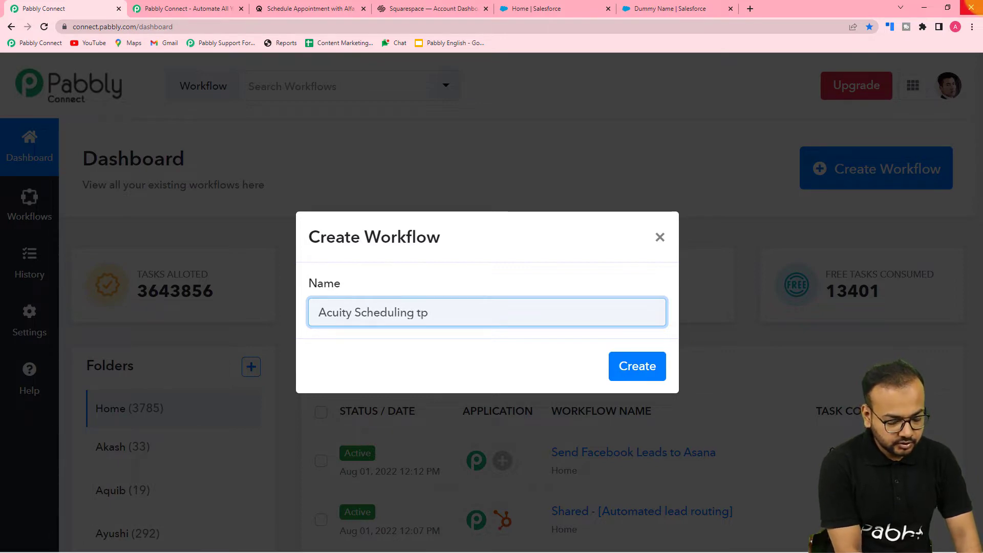
{"action": "type", "text": "s"}
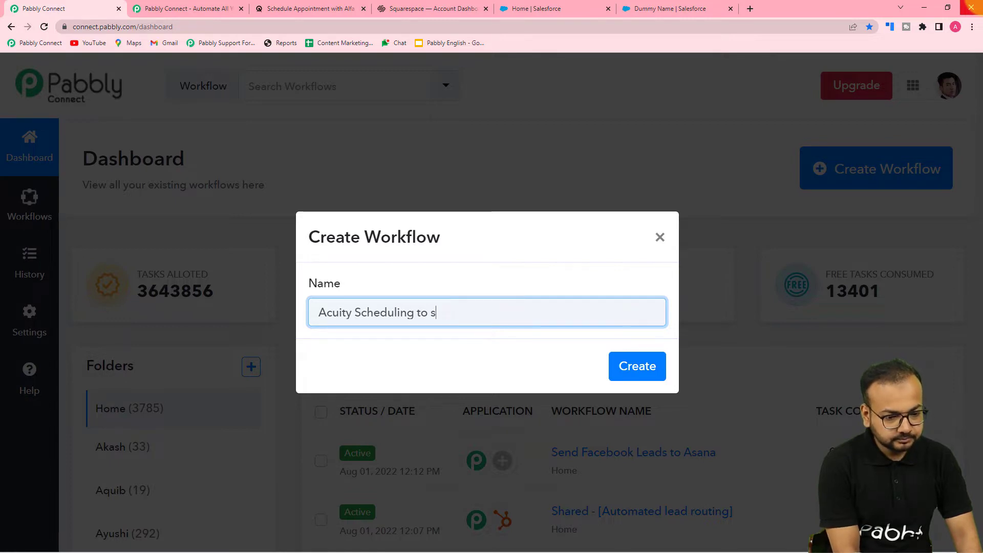
{"action": "type", "text": "alesforce"}
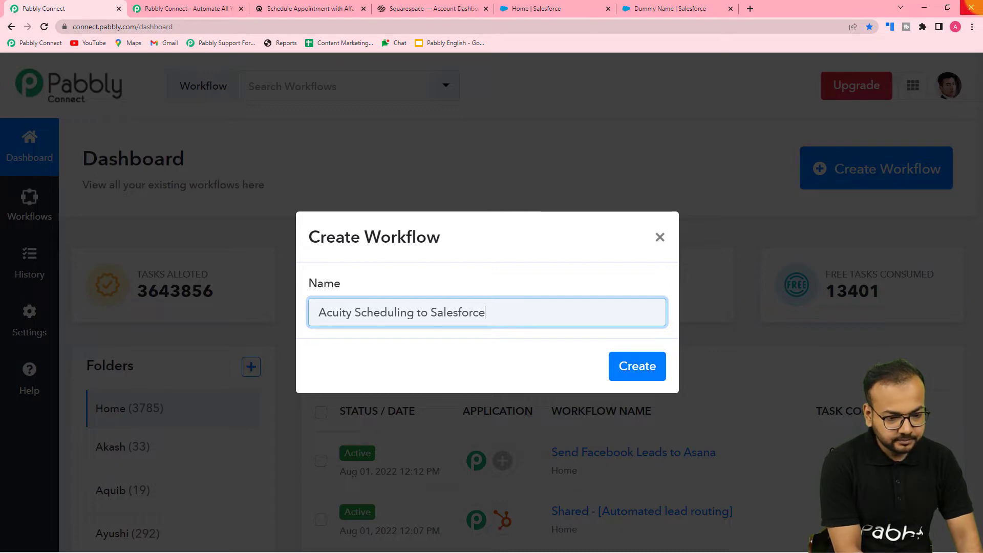
{"action": "type", "text": " auto"}
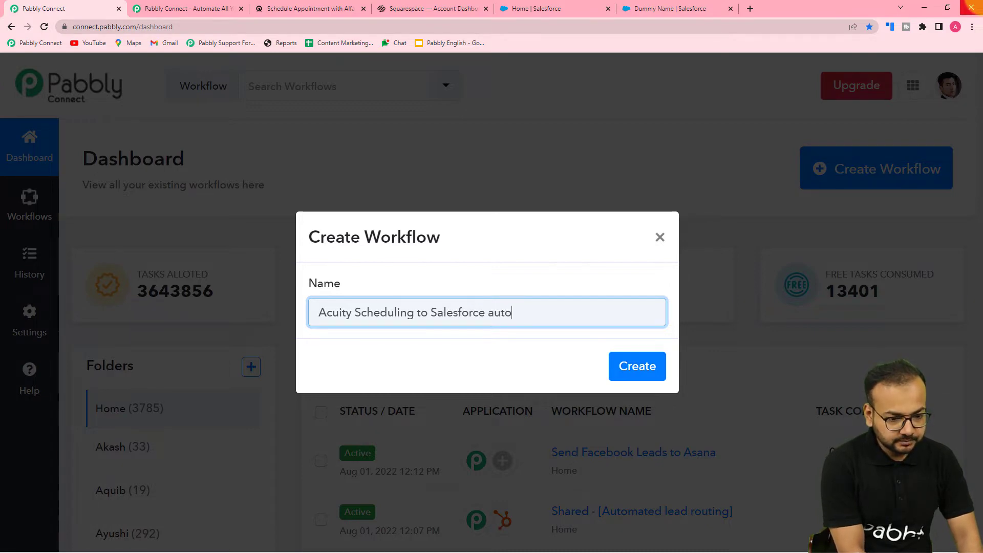
{"action": "type", "text": "mation"}
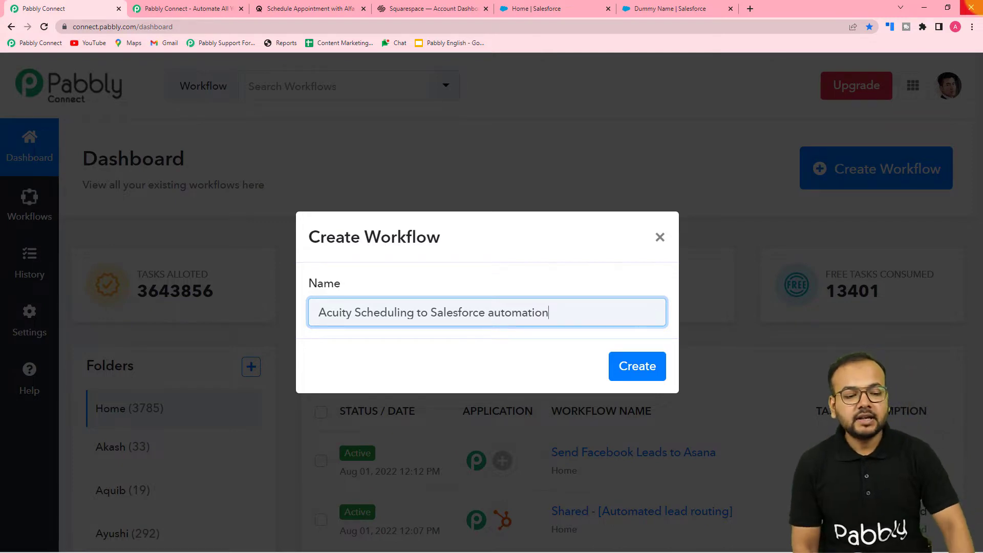
{"action": "left_click", "coordinate": [651, 370]}
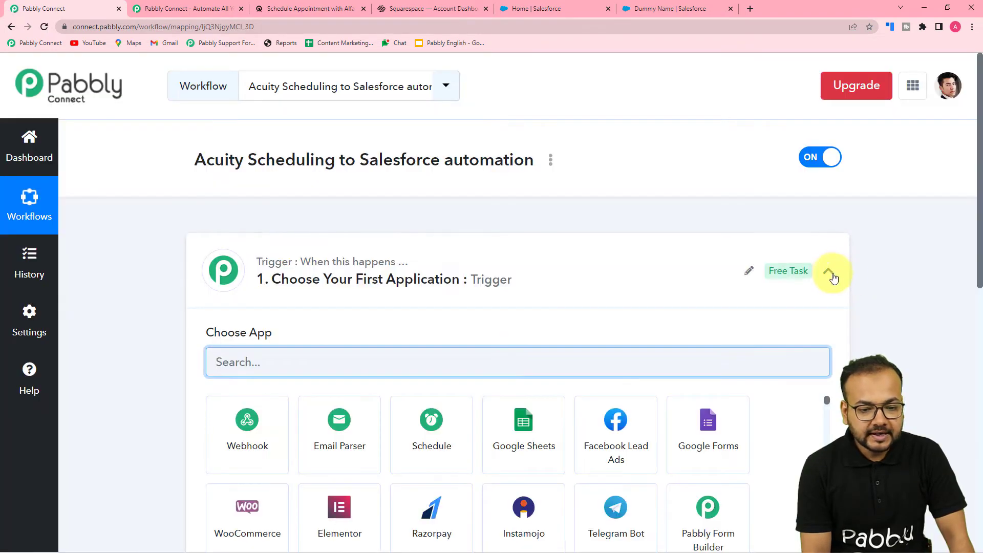
Step: Set the trigger application to Acuity Scheduling by searching for acuity
{"action": "left_click", "coordinate": [828, 272]}
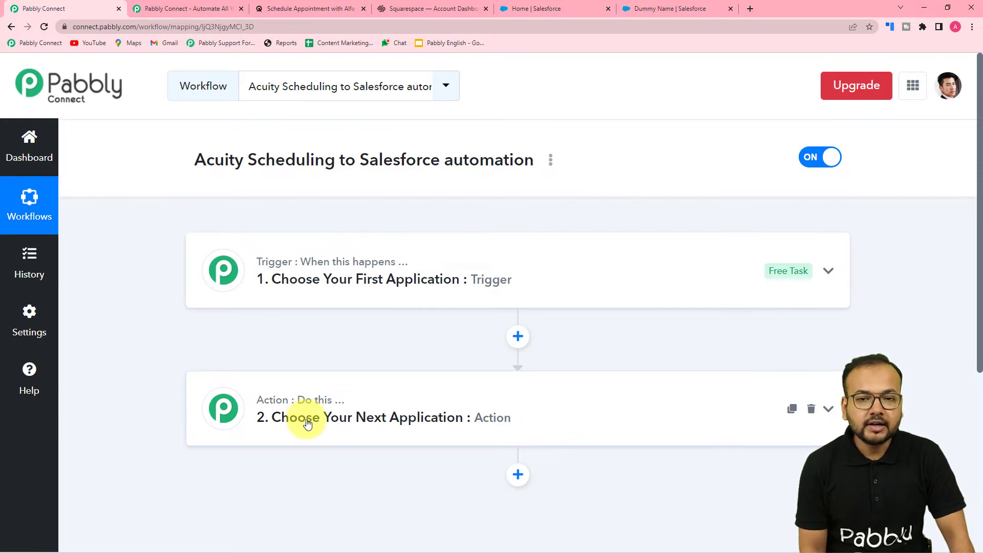
{"action": "left_click", "coordinate": [325, 257]}
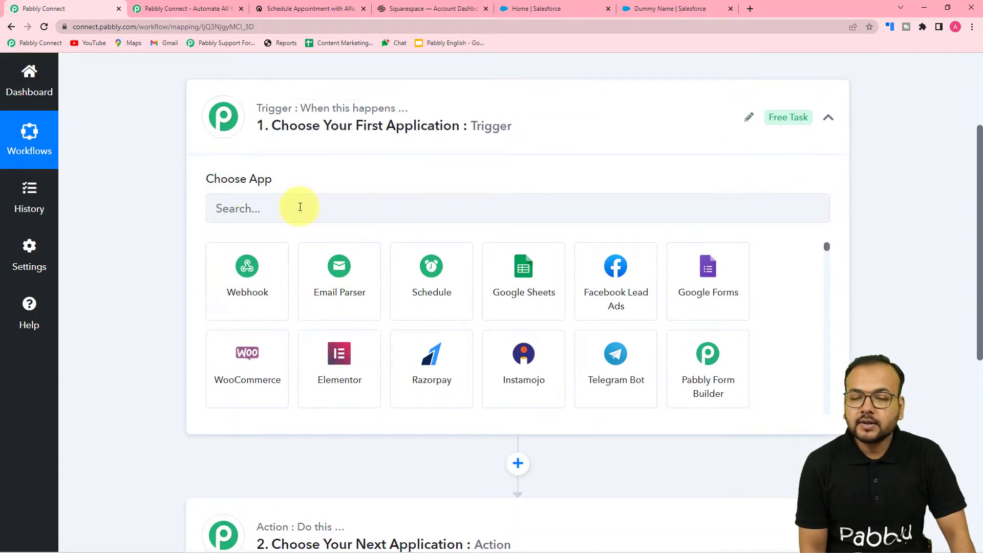
{"action": "left_click", "coordinate": [309, 207]}
{"action": "type", "text": "acuity"}
{"action": "left_click", "coordinate": [256, 297]}
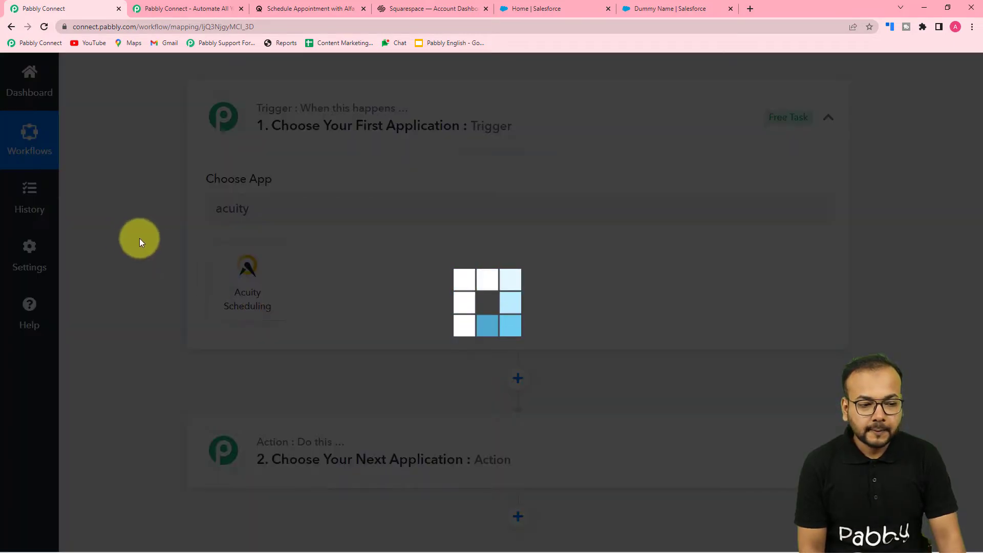
Step: Choose New Appointment as the trigger event
{"action": "scroll", "coordinate": [144, 249], "scroll_direction": "down", "scroll_amount": 1}
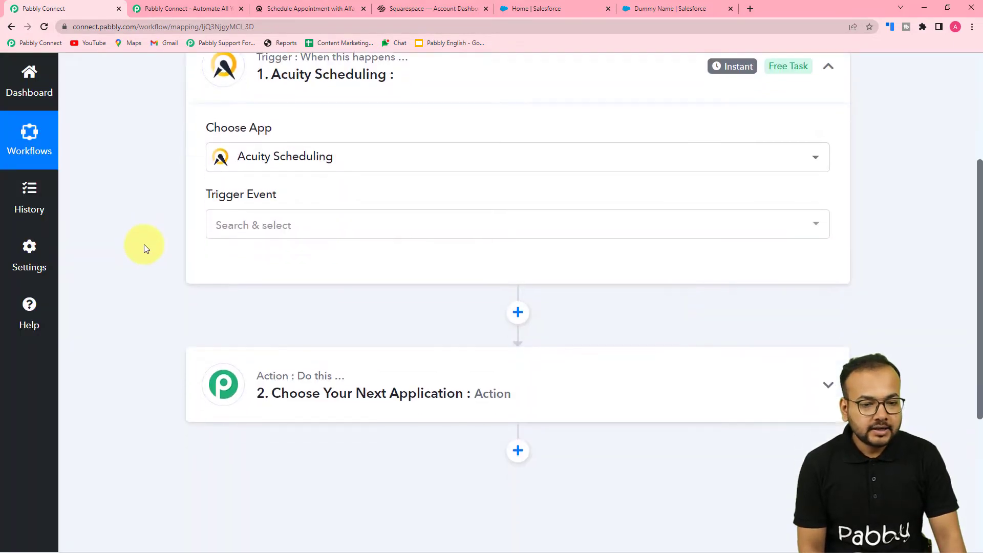
{"action": "left_click", "coordinate": [252, 233]}
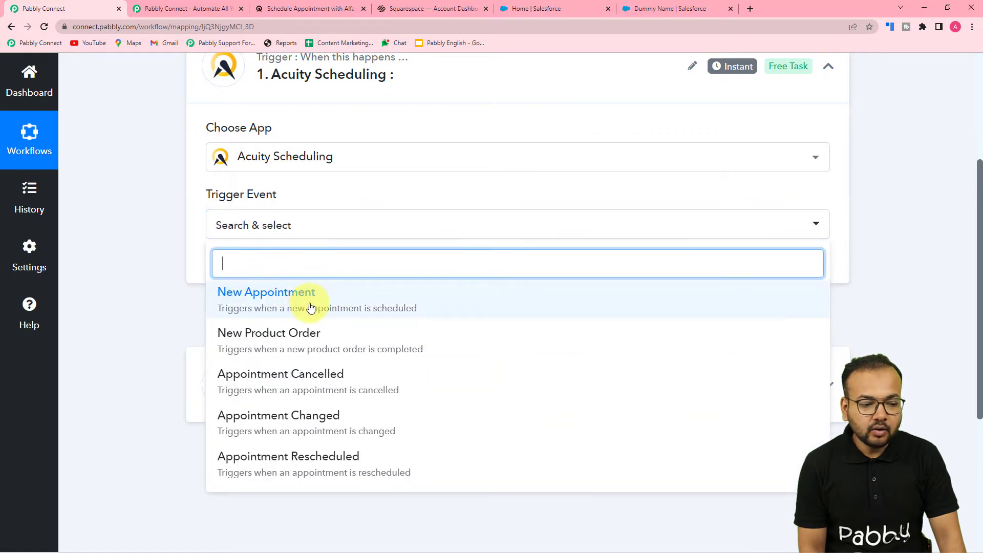
{"action": "left_click", "coordinate": [257, 307]}
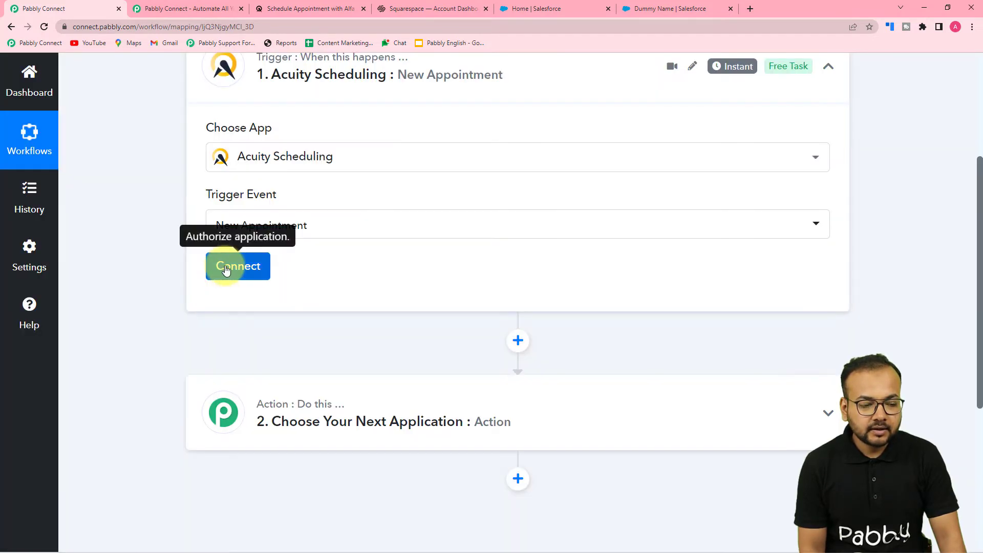
Step: Add a new Acuity Scheduling connection, granting access and selecting the Alfa Interior Designing Service account
{"action": "left_click", "coordinate": [226, 270]}
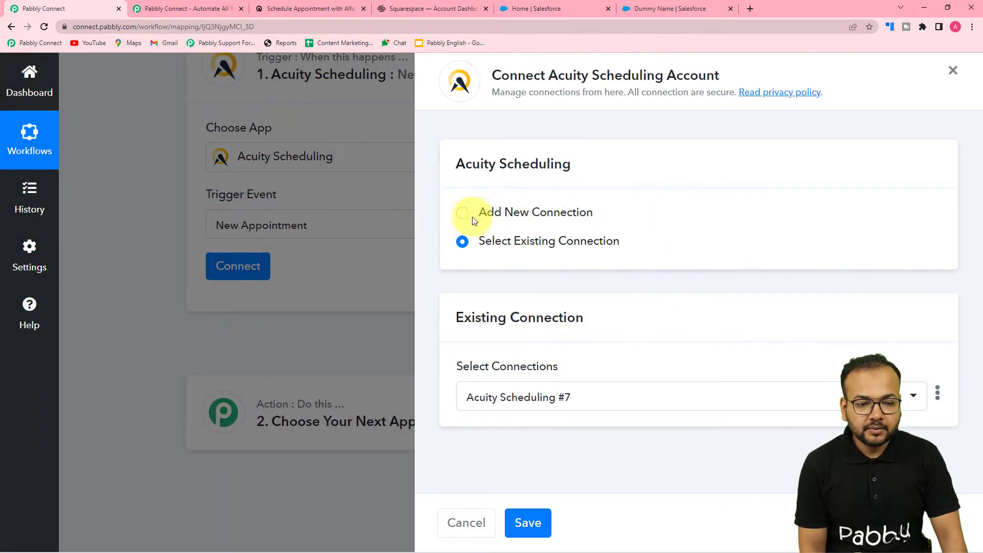
{"action": "left_click", "coordinate": [464, 215]}
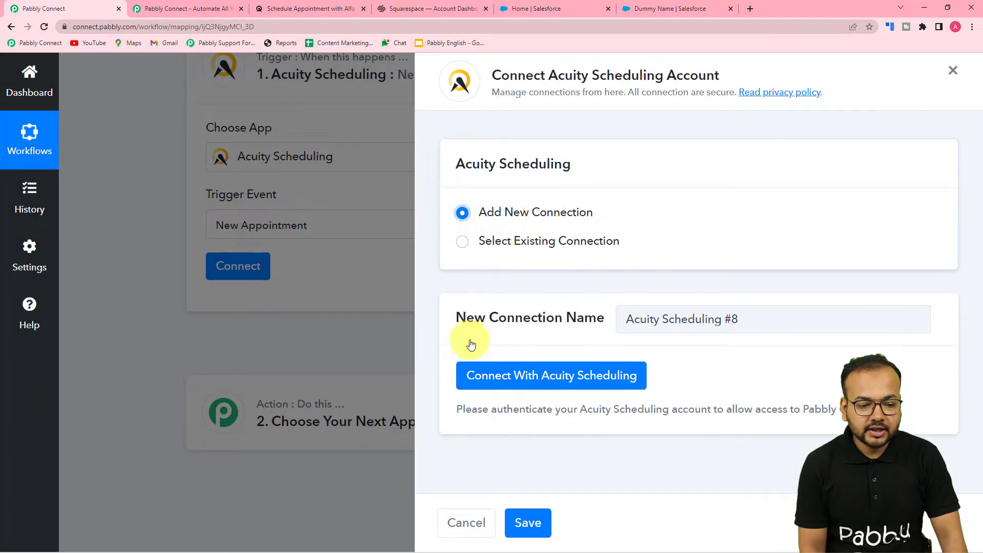
{"action": "left_click", "coordinate": [501, 373]}
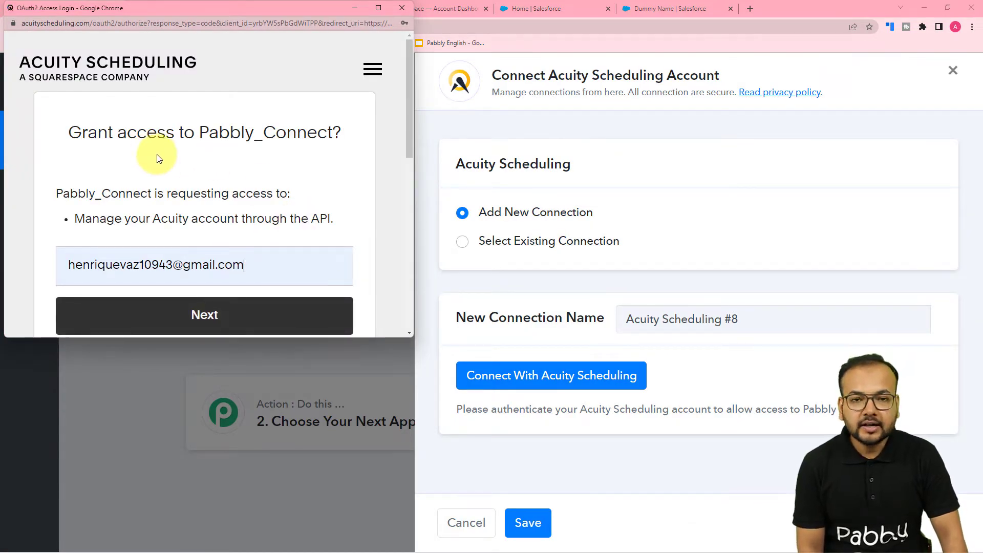
{"action": "scroll", "coordinate": [276, 185], "scroll_direction": "down", "scroll_amount": 2}
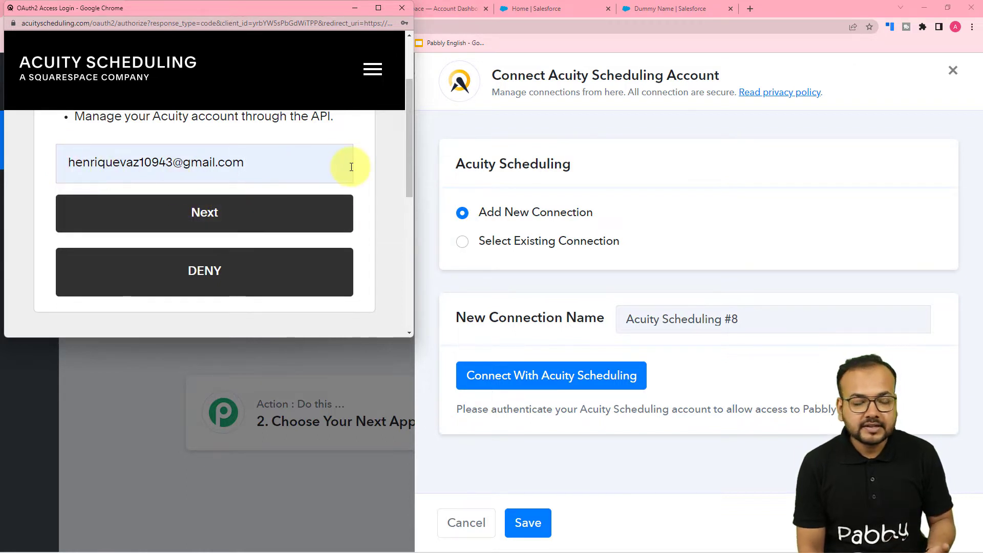
{"action": "left_click", "coordinate": [228, 217]}
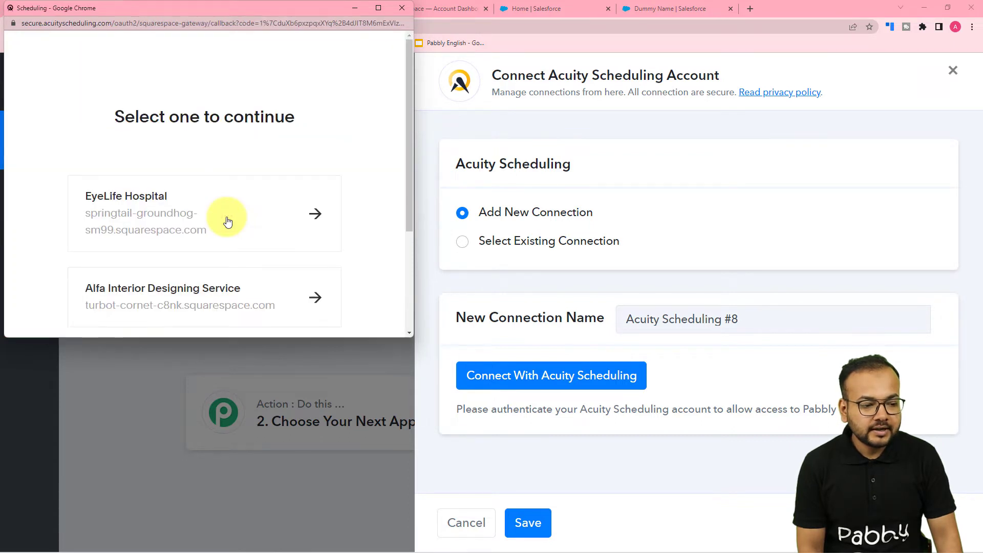
{"action": "scroll", "coordinate": [228, 221], "scroll_direction": "down", "scroll_amount": 2}
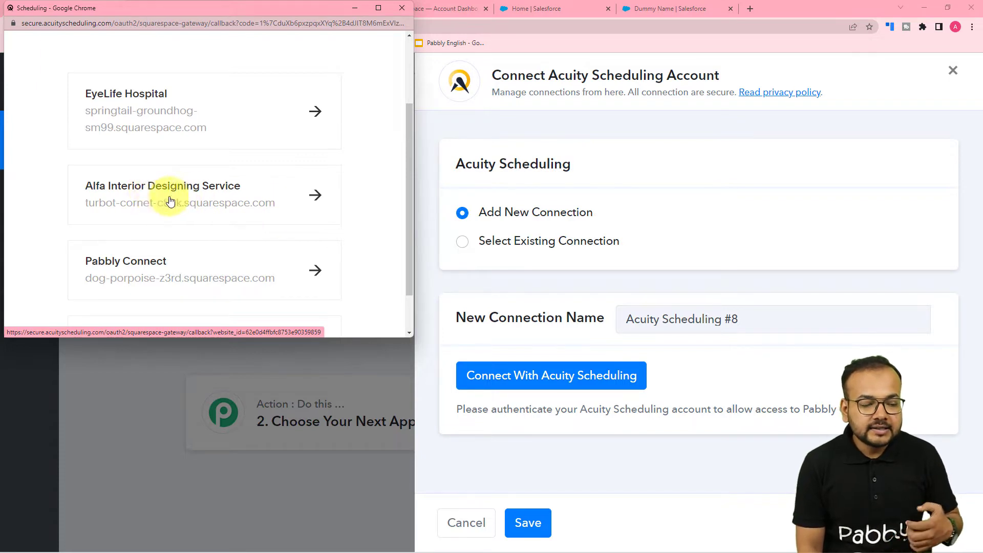
{"action": "left_click", "coordinate": [208, 204]}
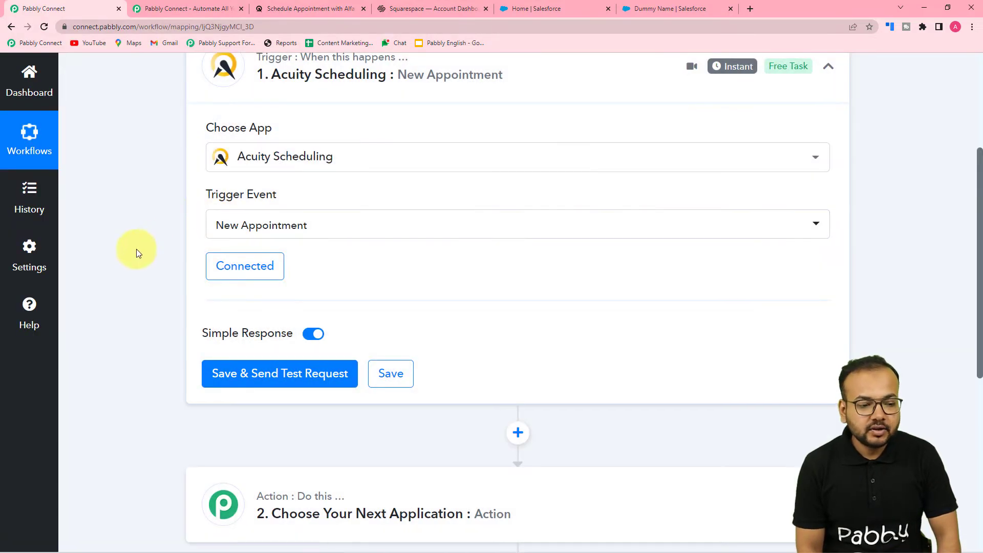
Step: Save the trigger and send a test request
{"action": "scroll", "coordinate": [238, 287], "scroll_direction": "down", "scroll_amount": 1}
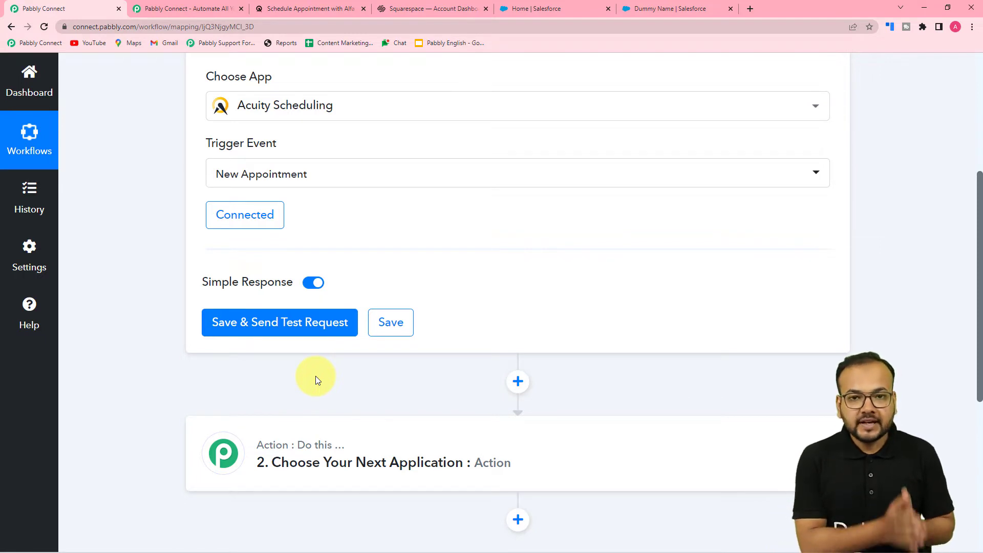
{"action": "left_click", "coordinate": [286, 322]}
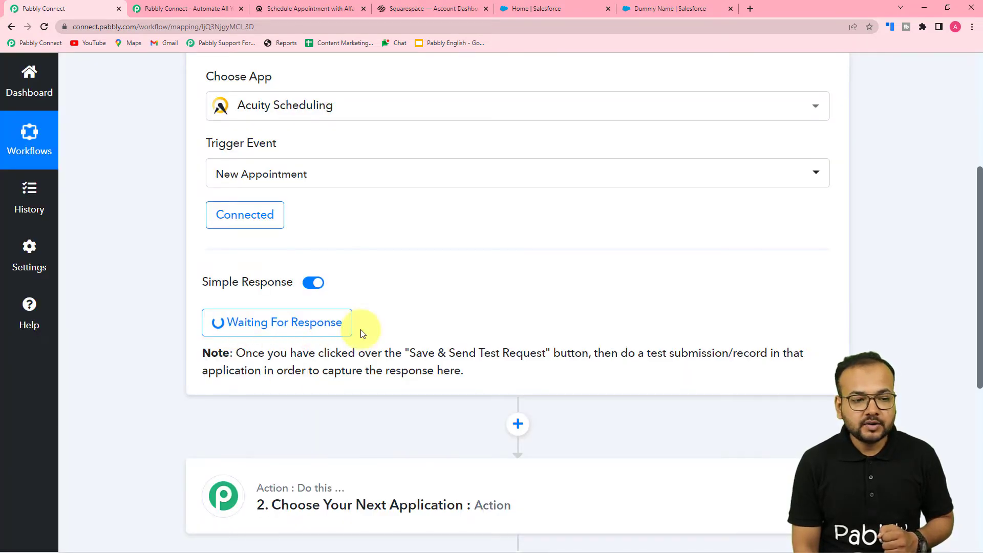
Step: On the booking page tab, pick August 12, 2022 at 2:00pm and continue to the details form
{"action": "left_click", "coordinate": [303, 5]}
{"action": "scroll", "coordinate": [192, 246], "scroll_direction": "down", "scroll_amount": 4}
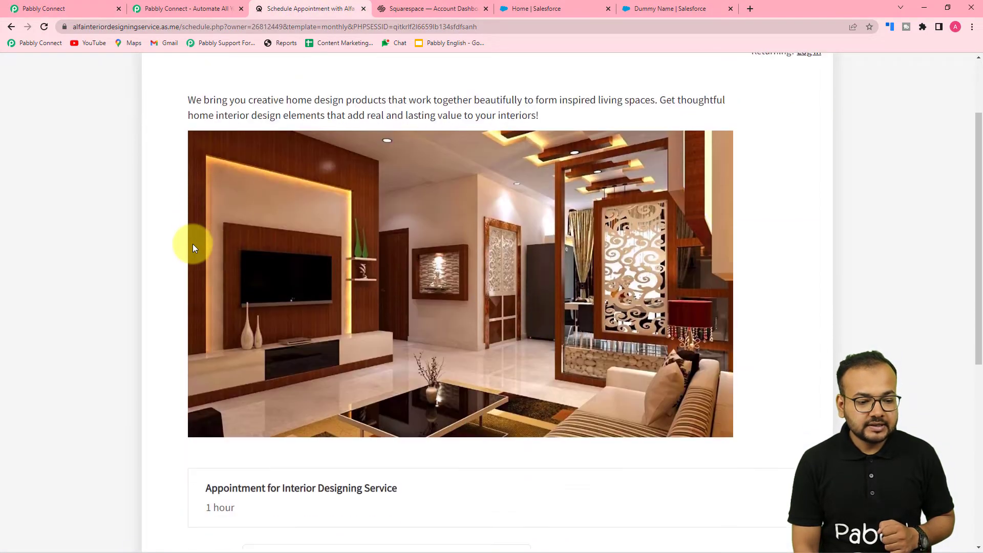
{"action": "scroll", "coordinate": [194, 248], "scroll_direction": "down", "scroll_amount": 4}
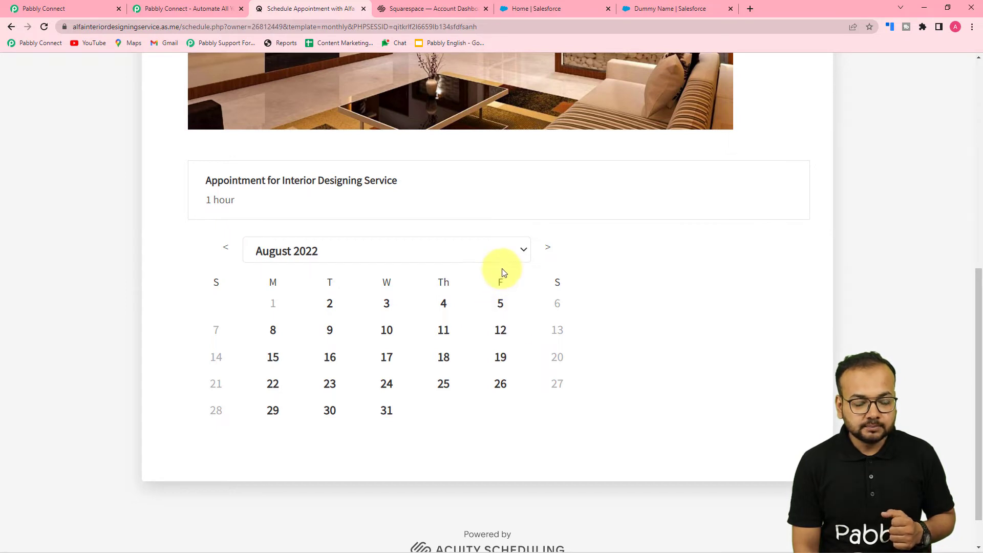
{"action": "left_click", "coordinate": [501, 338]}
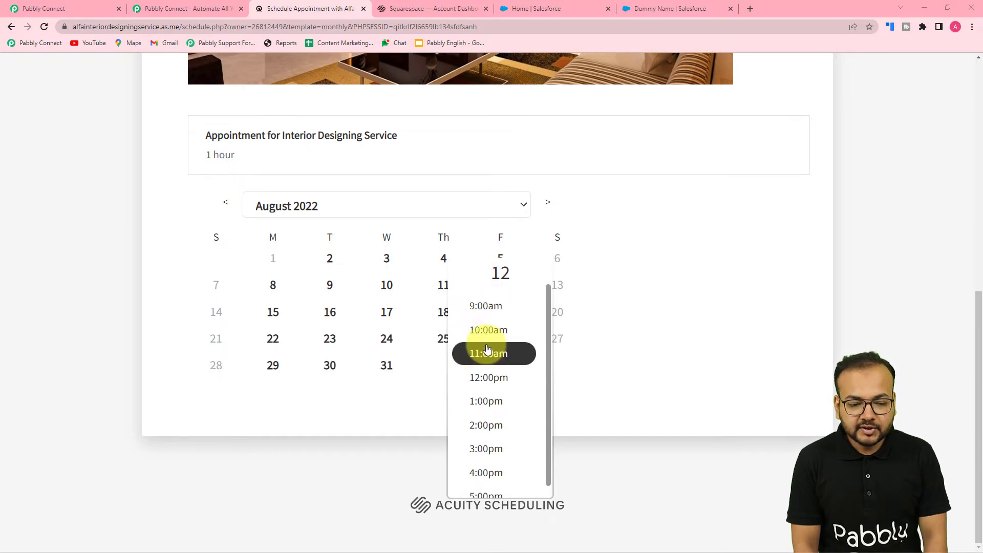
{"action": "left_click", "coordinate": [478, 428]}
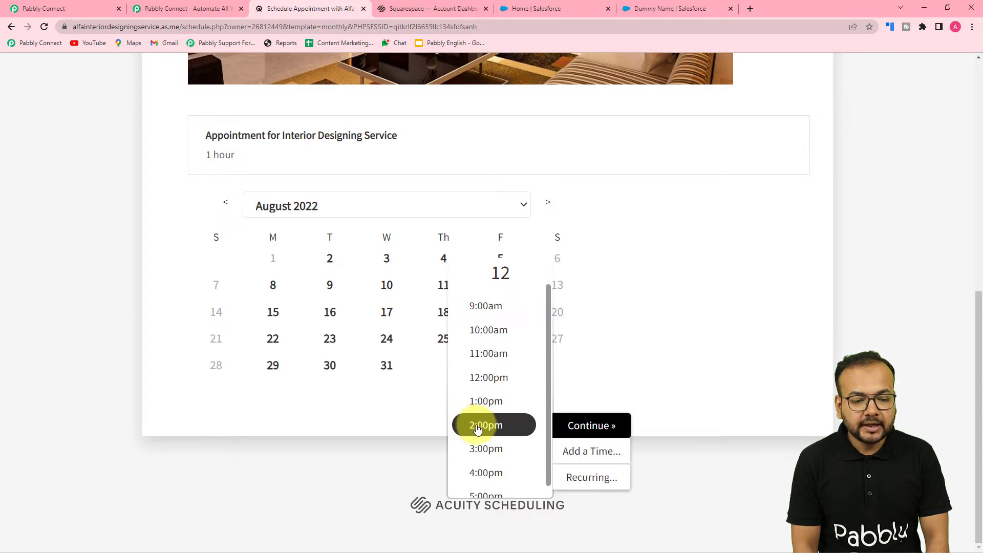
{"action": "left_click", "coordinate": [594, 428]}
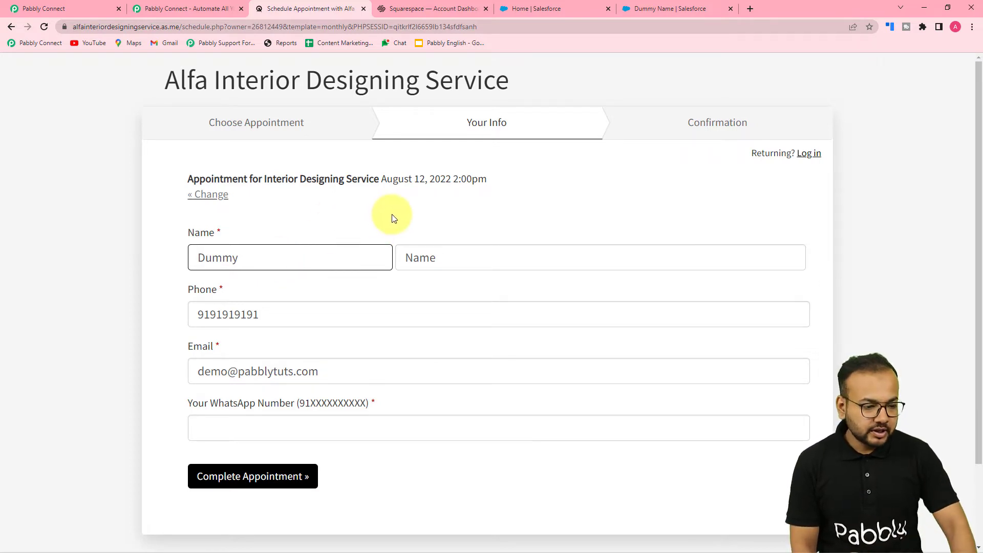
Step: Enter New as the first name and Demo as the last name, and fill in the WhatsApp number
{"action": "key", "text": "BackSpace"}
{"action": "key", "text": "BackSpace"}
{"action": "key", "text": "BackSpace"}
{"action": "key", "text": "BackSpace"}
{"action": "key", "text": "BackSpace"}
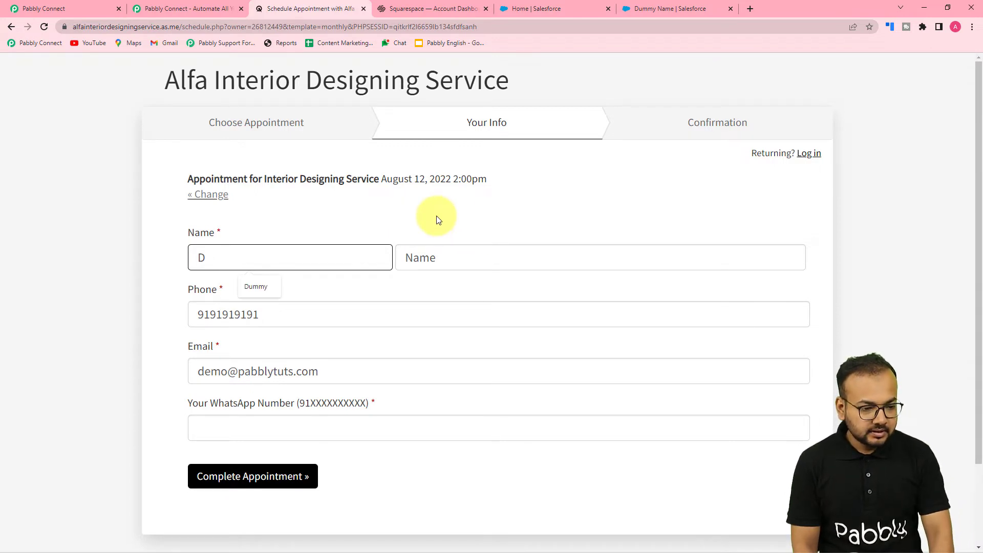
{"action": "type", "text": "Demo"}
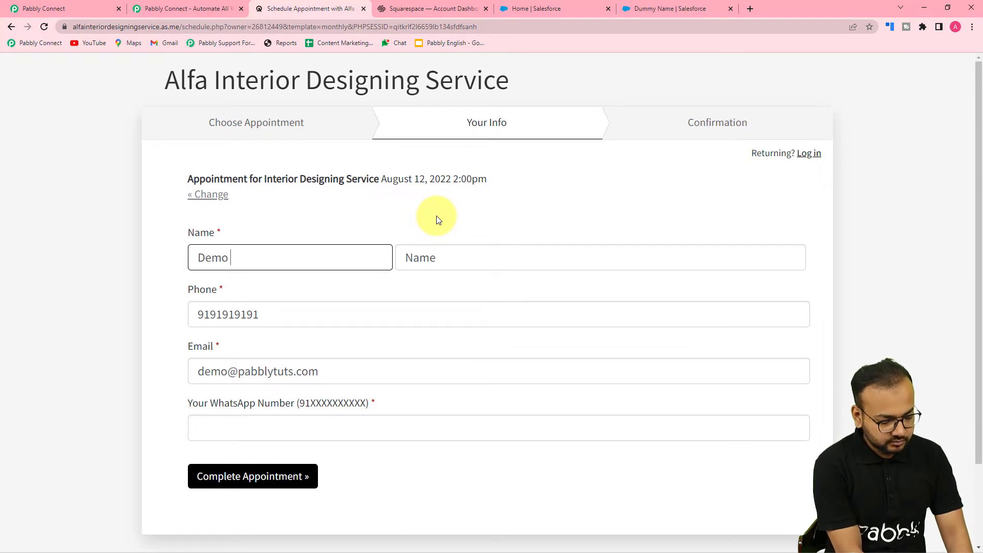
{"action": "key", "text": "BackSpace"}
{"action": "key", "text": "BackSpace"}
{"action": "key", "text": "BackSpace"}
{"action": "key", "text": "BackSpace"}
{"action": "type", "text": "new"}
{"action": "key", "text": "BackSpace"}
{"action": "key", "text": "BackSpace"}
{"action": "key", "text": "BackSpace"}
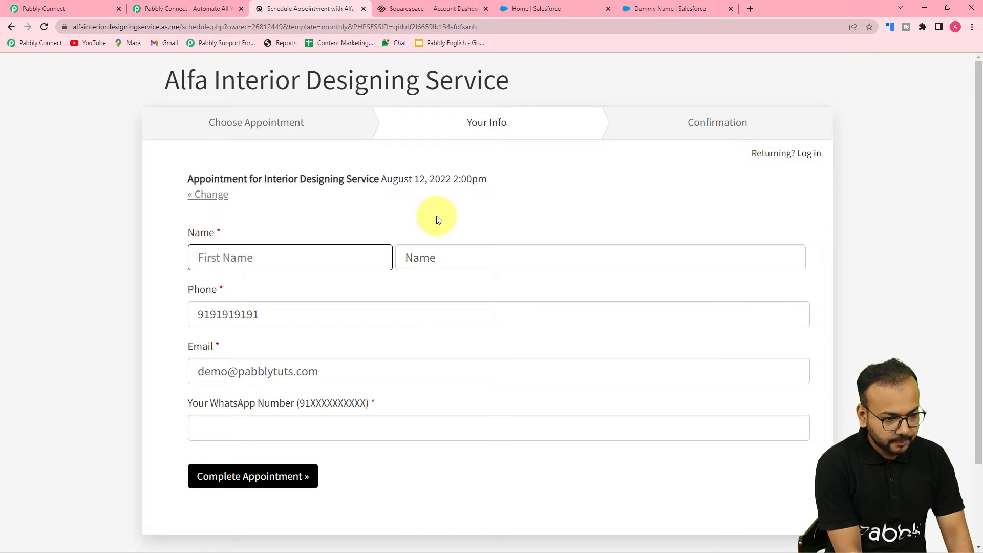
{"action": "type", "text": "New"}
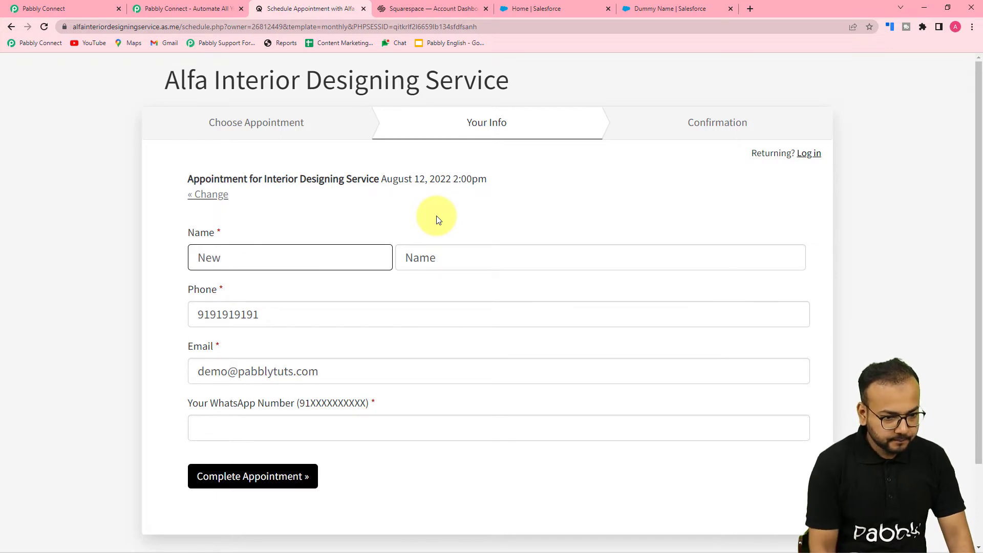
{"action": "left_click", "coordinate": [436, 266]}
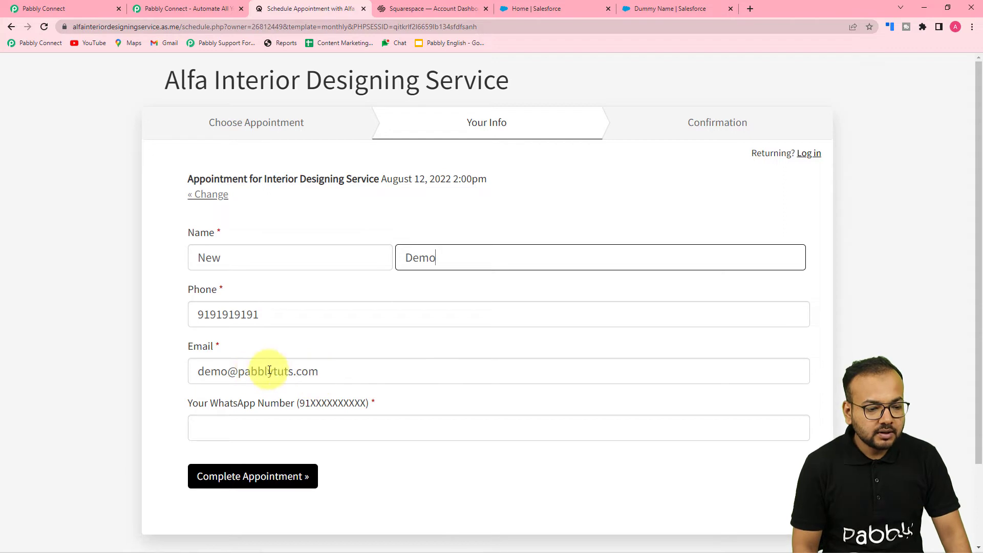
{"action": "left_click", "coordinate": [246, 428]}
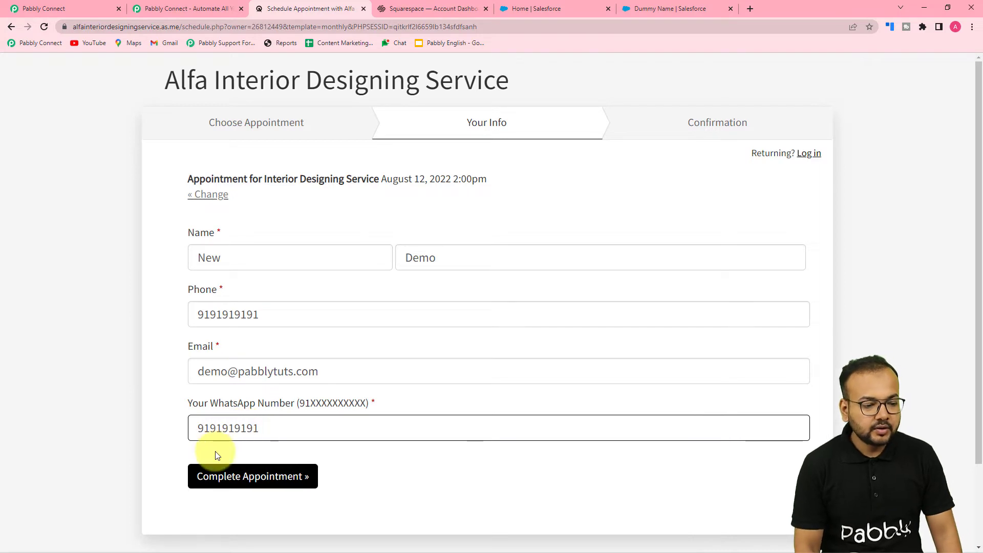
Step: Edit the email address in the booking form and complete the appointment
{"action": "left_click", "coordinate": [229, 372]}
{"action": "type", "text": "1"}
{"action": "left_click", "coordinate": [141, 385]}
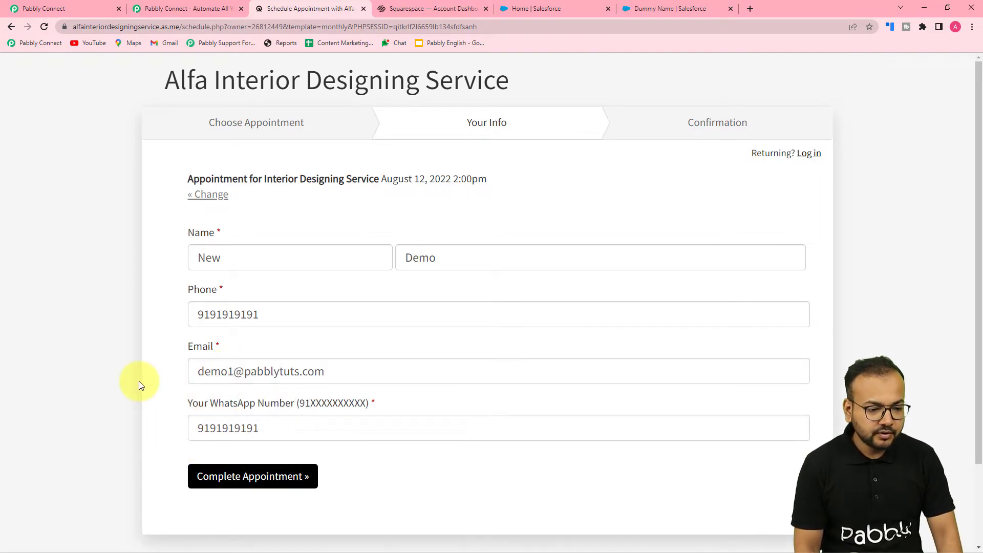
{"action": "left_click", "coordinate": [252, 485]}
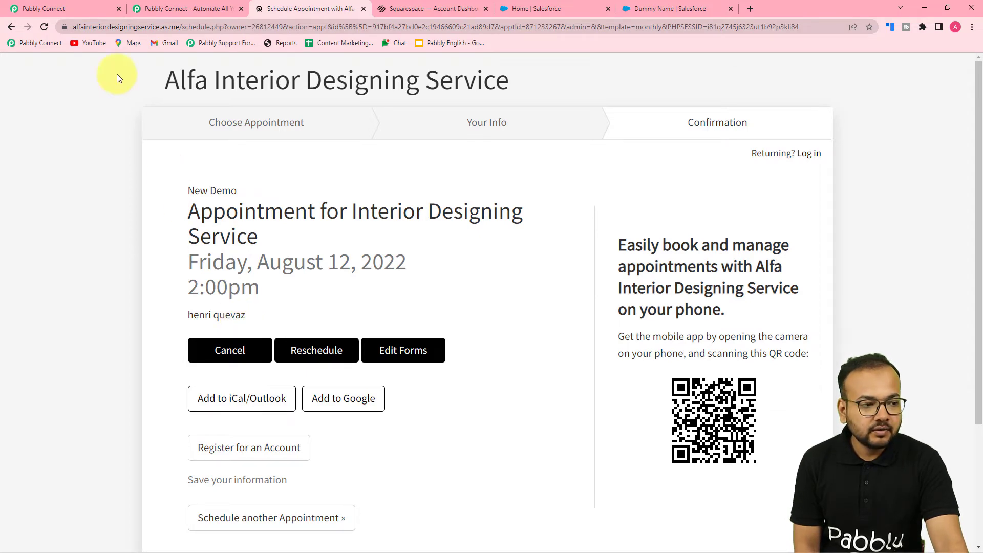
Step: Return to the workflow and review the appointment data captured in the trigger's response
{"action": "left_click", "coordinate": [95, 10]}
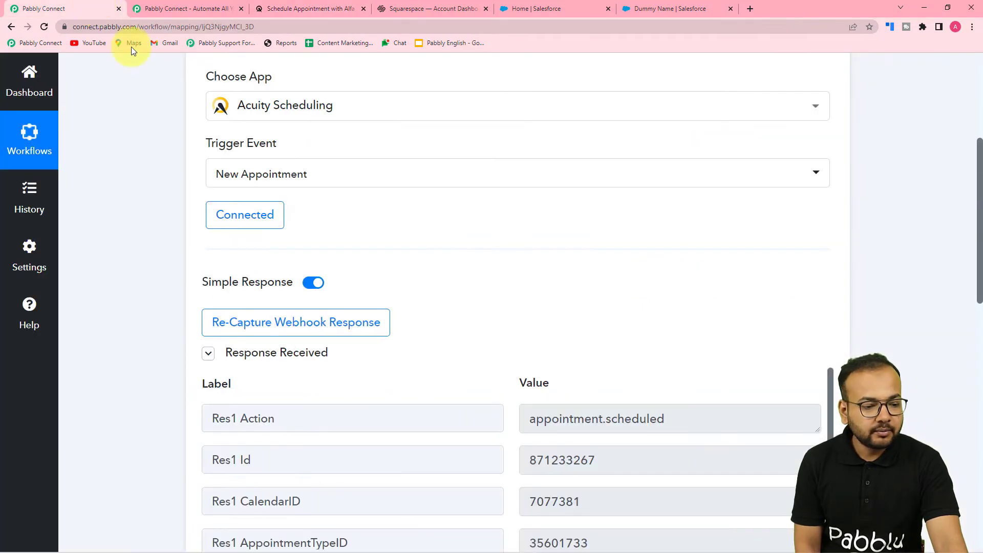
{"action": "scroll", "coordinate": [123, 241], "scroll_direction": "down", "scroll_amount": 6}
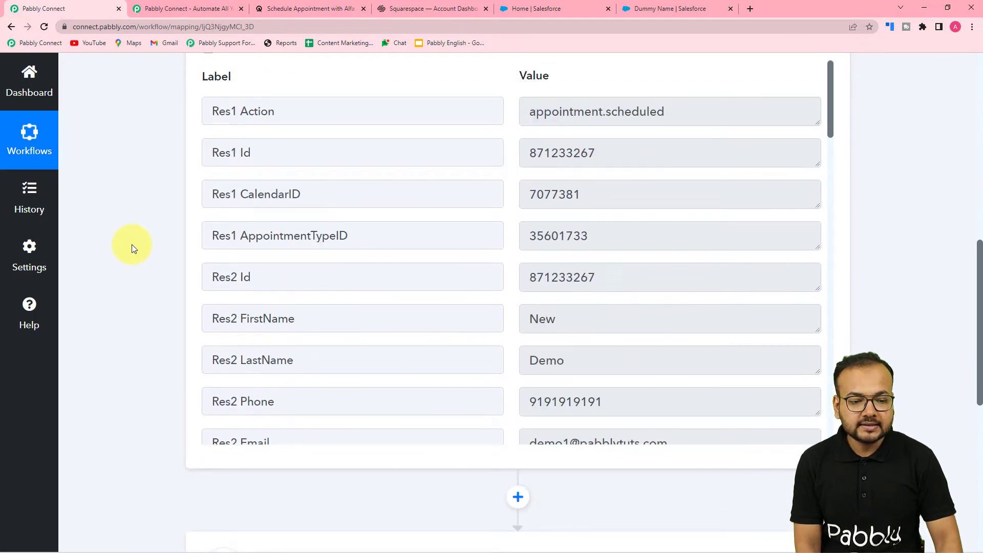
{"action": "scroll", "coordinate": [281, 206], "scroll_direction": "up", "scroll_amount": 2}
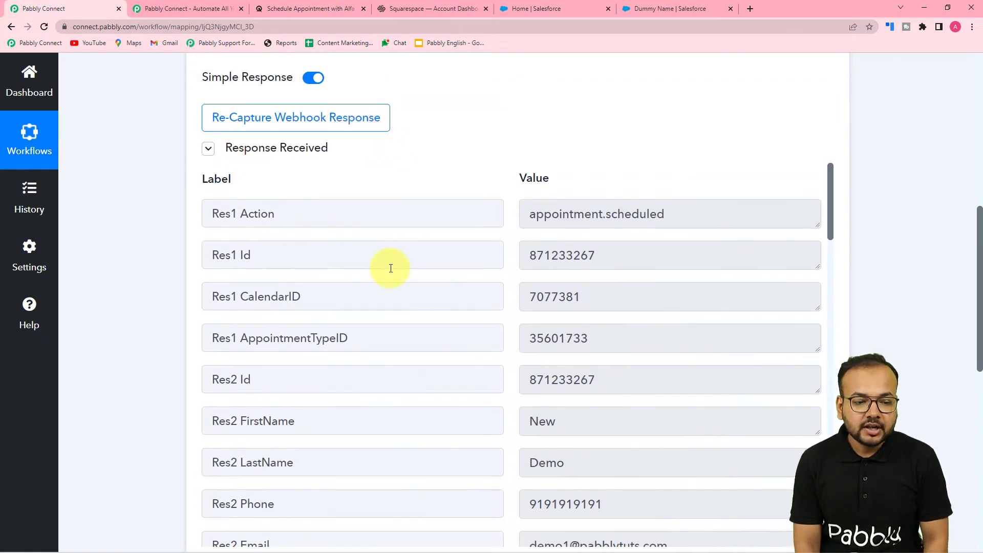
{"action": "scroll", "coordinate": [391, 268], "scroll_direction": "down", "scroll_amount": 1}
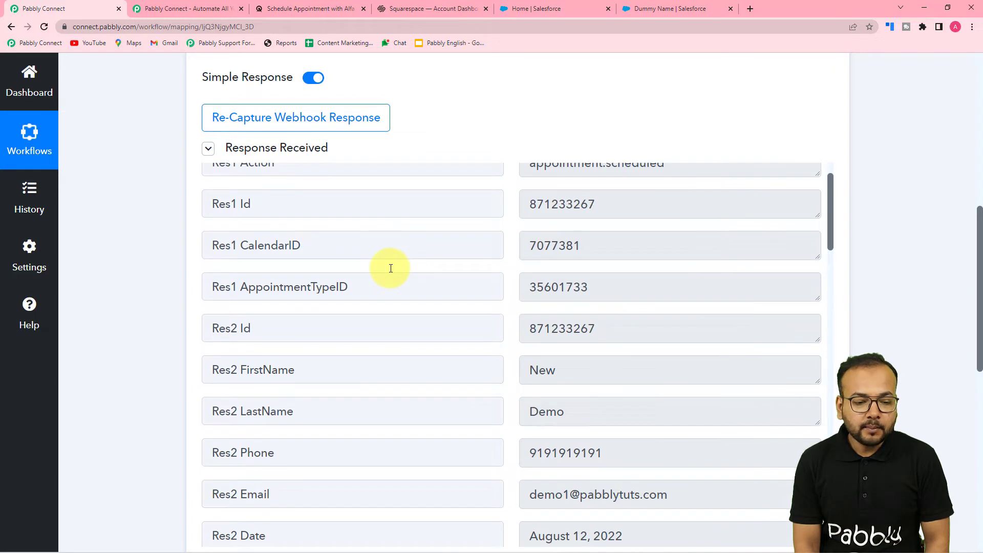
{"action": "scroll", "coordinate": [391, 268], "scroll_direction": "down", "scroll_amount": 2}
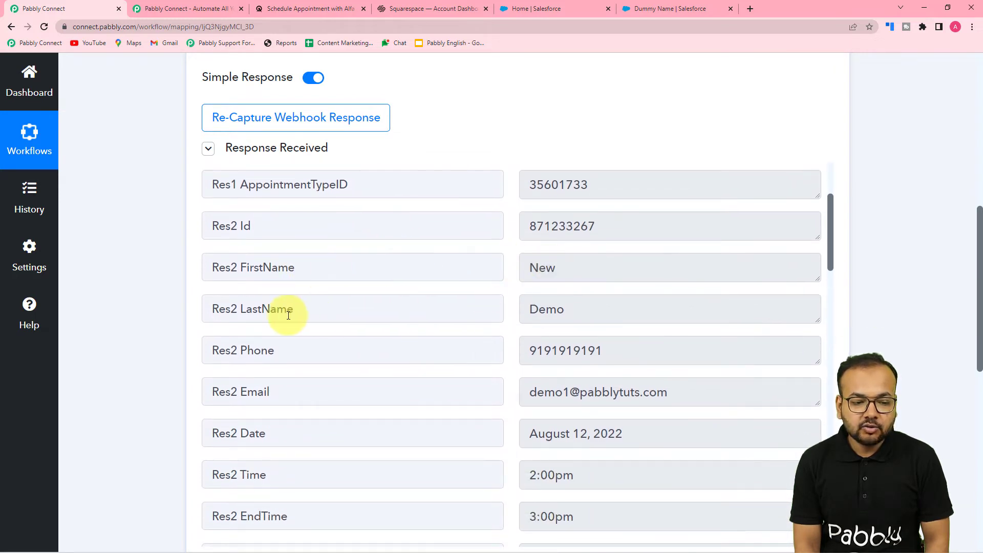
{"action": "scroll", "coordinate": [281, 351], "scroll_direction": "down", "scroll_amount": 1}
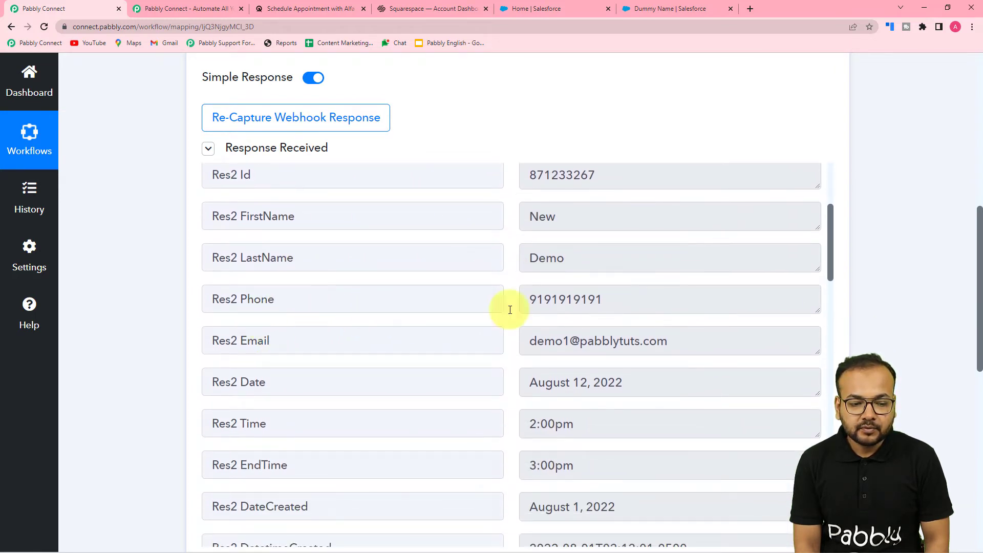
{"action": "scroll", "coordinate": [330, 341], "scroll_direction": "down", "scroll_amount": 2}
{"action": "scroll", "coordinate": [398, 351], "scroll_direction": "down", "scroll_amount": 8}
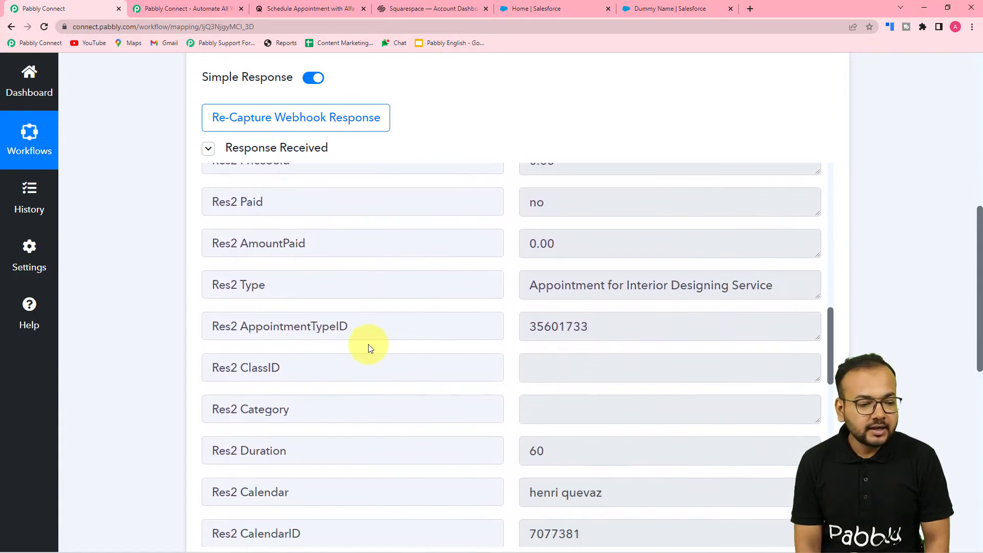
{"action": "scroll", "coordinate": [123, 332], "scroll_direction": "down", "scroll_amount": 7}
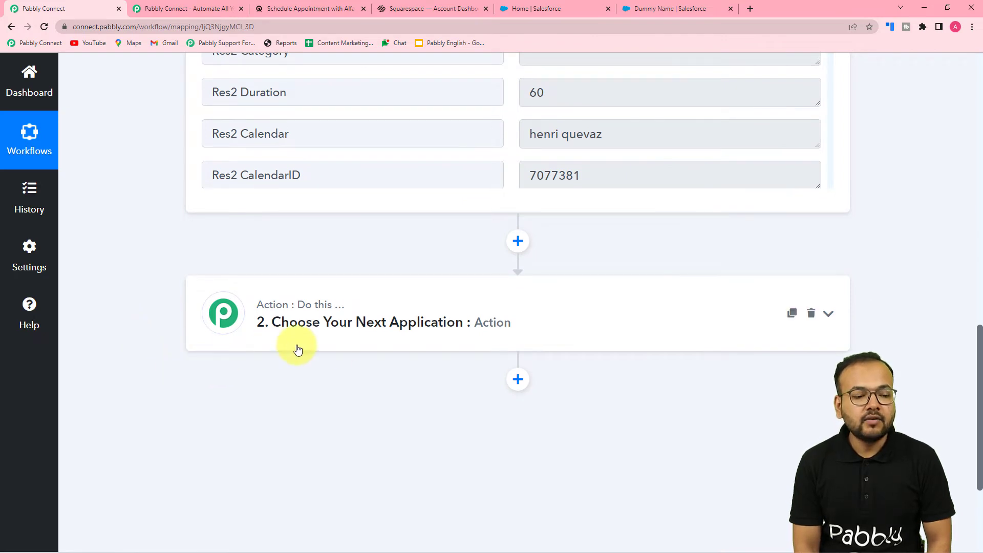
Step: Open the action step, search the app list for sales and choose Salesforce
{"action": "left_click", "coordinate": [336, 330]}
{"action": "scroll", "coordinate": [345, 322], "scroll_direction": "up", "scroll_amount": 4}
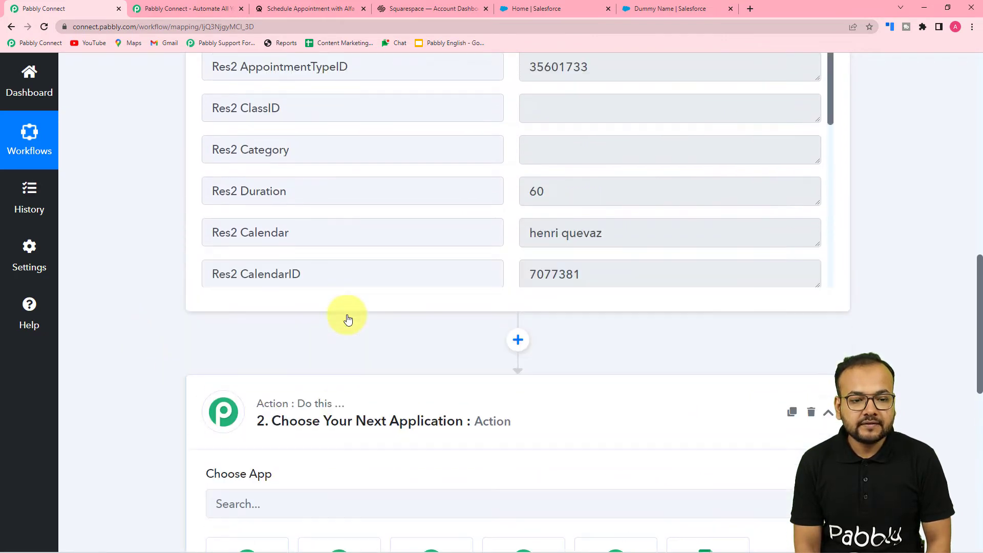
{"action": "scroll", "coordinate": [346, 318], "scroll_direction": "up", "scroll_amount": 2}
{"action": "scroll", "coordinate": [347, 315], "scroll_direction": "up", "scroll_amount": 2}
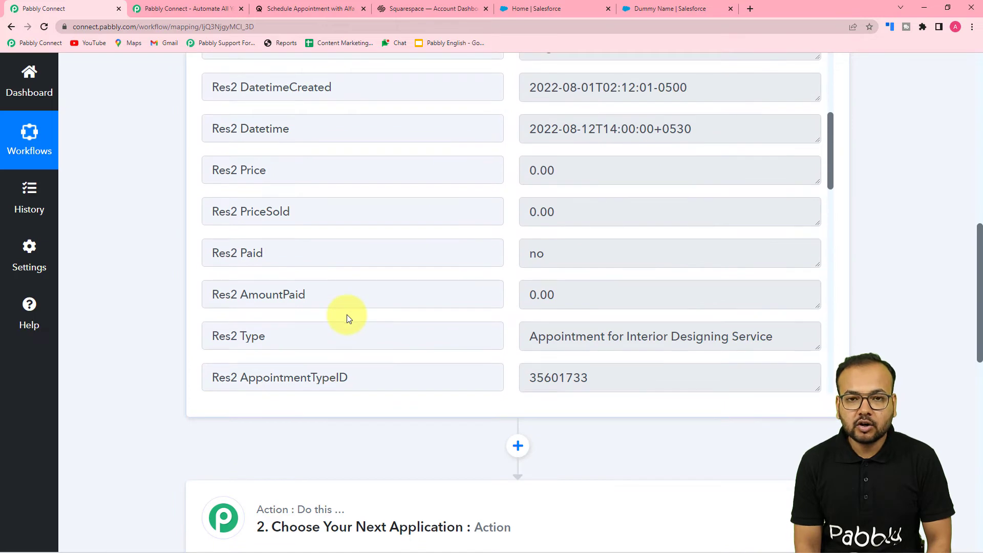
{"action": "scroll", "coordinate": [347, 314], "scroll_direction": "down", "scroll_amount": 2}
{"action": "scroll", "coordinate": [347, 315], "scroll_direction": "down", "scroll_amount": 6}
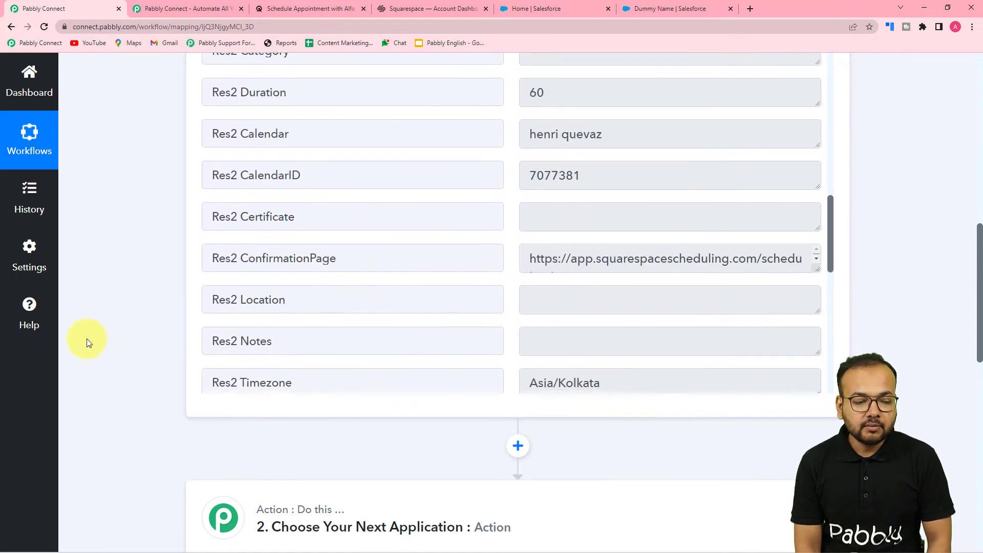
{"action": "scroll", "coordinate": [125, 364], "scroll_direction": "down", "scroll_amount": 7}
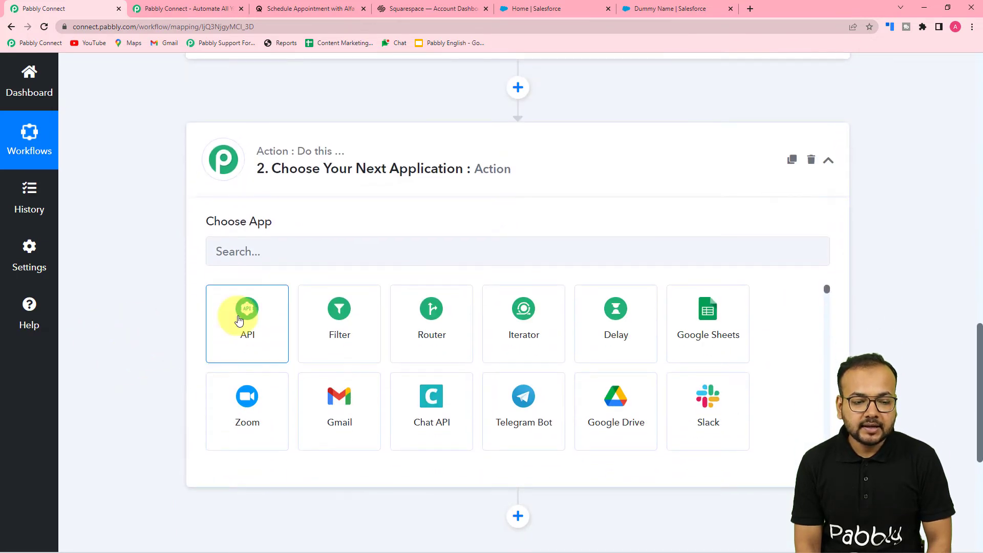
{"action": "left_click", "coordinate": [336, 255]}
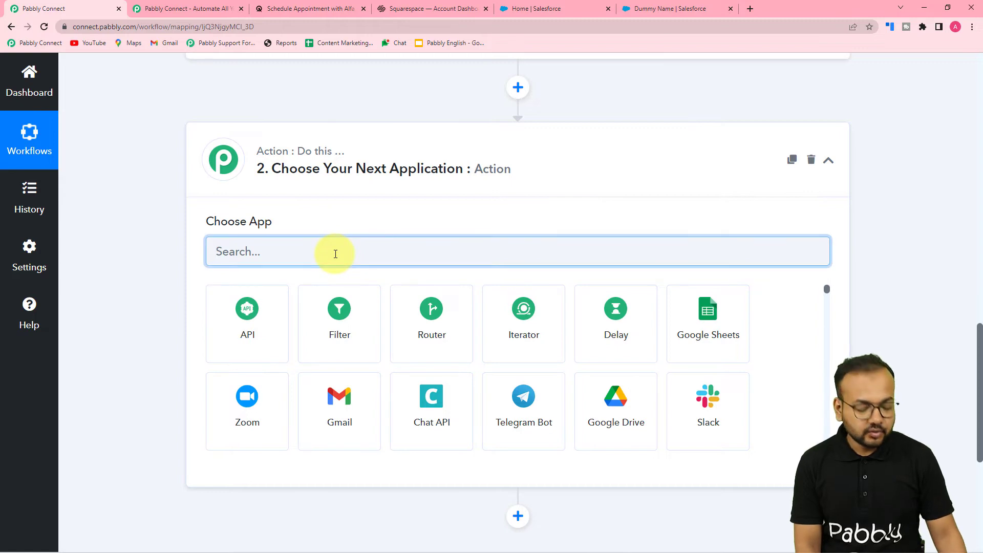
{"action": "type", "text": "sal"}
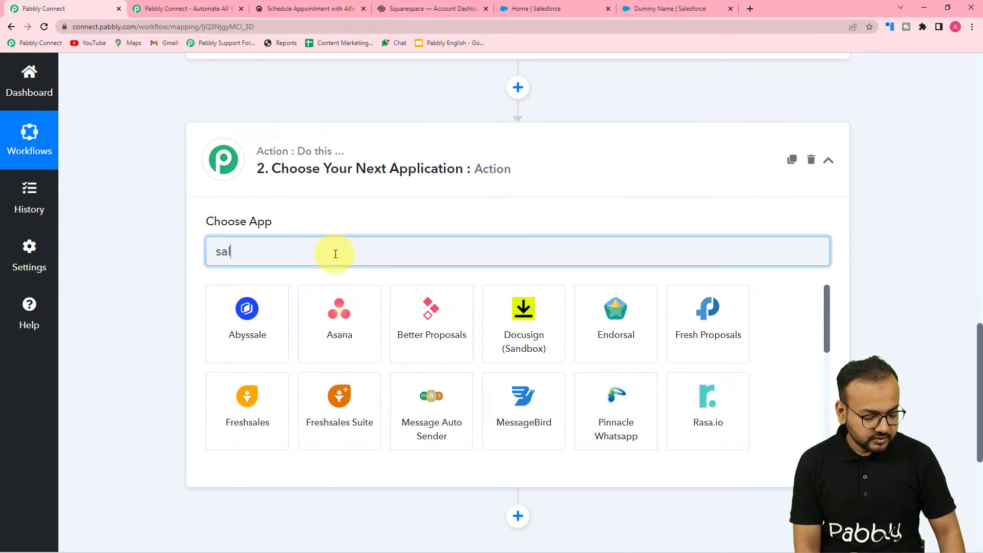
{"action": "type", "text": "es"}
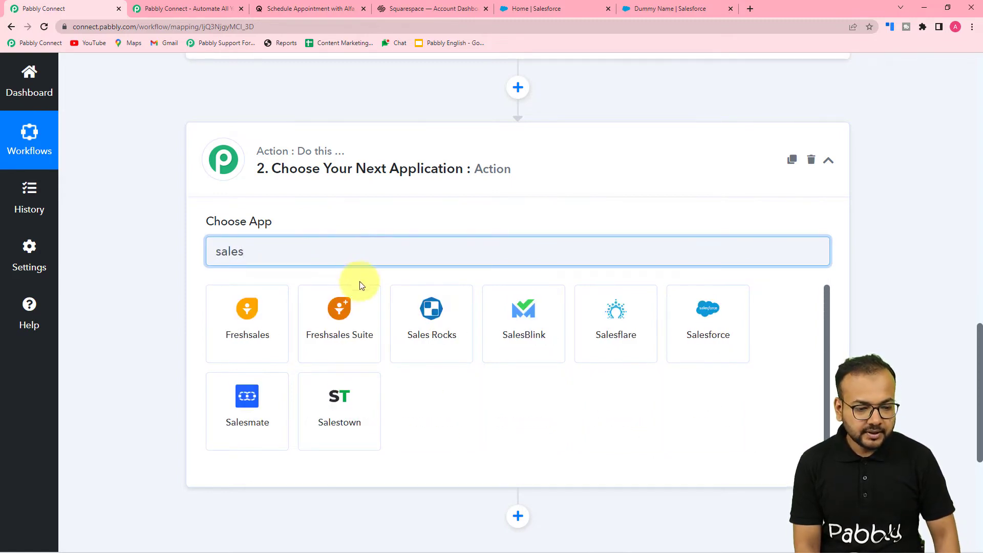
{"action": "left_click", "coordinate": [714, 340]}
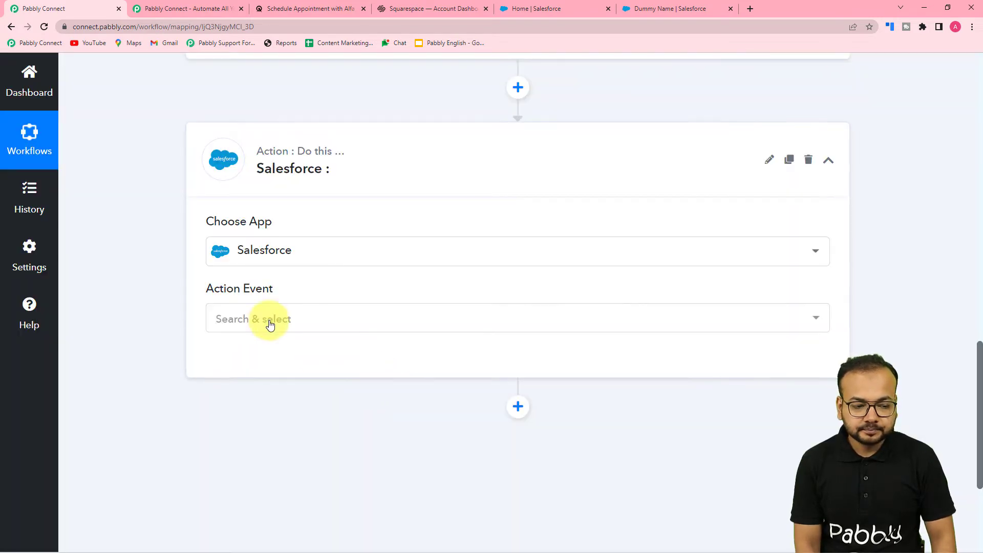
Step: Set the action event to Search Record and start connecting the Salesforce account
{"action": "left_click", "coordinate": [271, 325]}
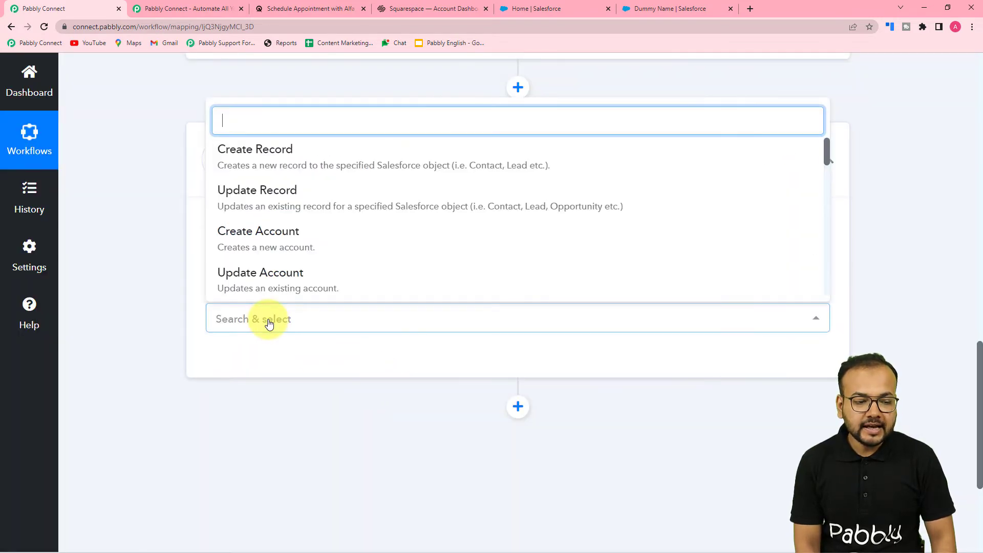
{"action": "scroll", "coordinate": [310, 235], "scroll_direction": "down", "scroll_amount": 5}
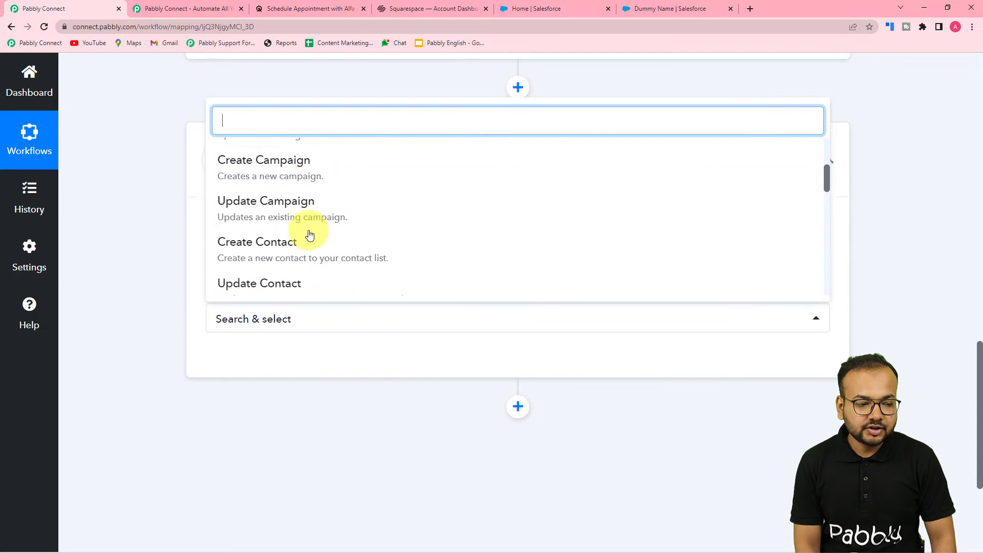
{"action": "scroll", "coordinate": [310, 235], "scroll_direction": "down", "scroll_amount": 8}
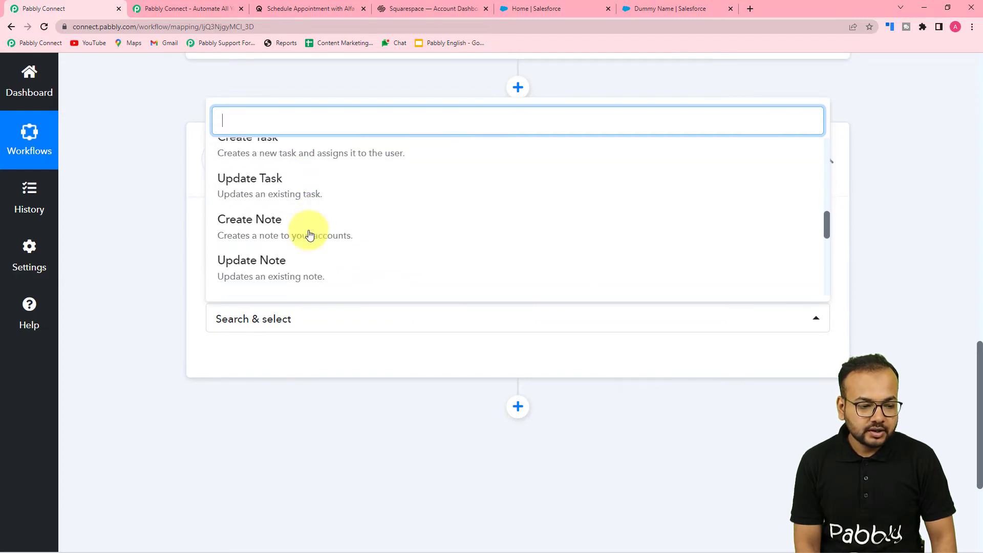
{"action": "scroll", "coordinate": [310, 234], "scroll_direction": "down", "scroll_amount": 3}
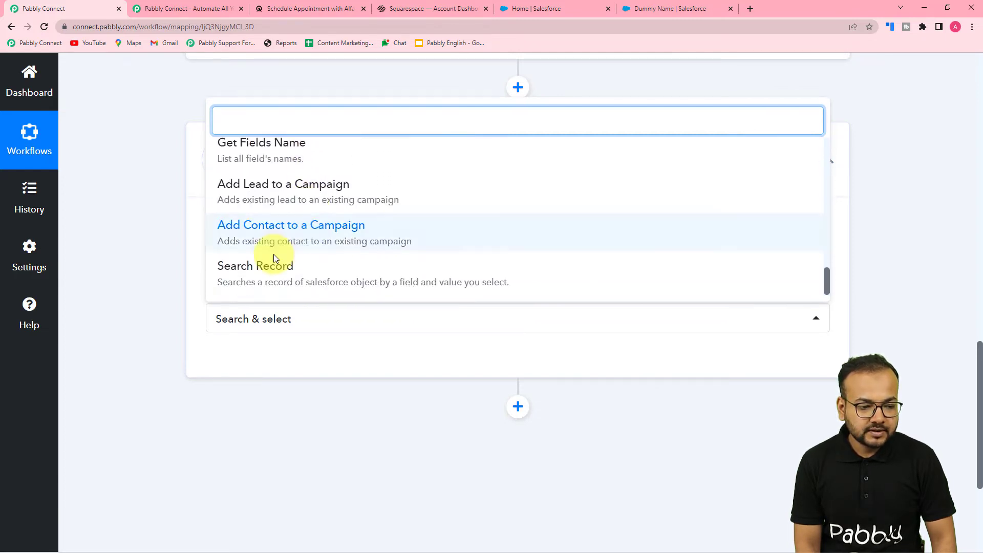
{"action": "left_click", "coordinate": [302, 280]}
{"action": "left_click", "coordinate": [242, 362]}
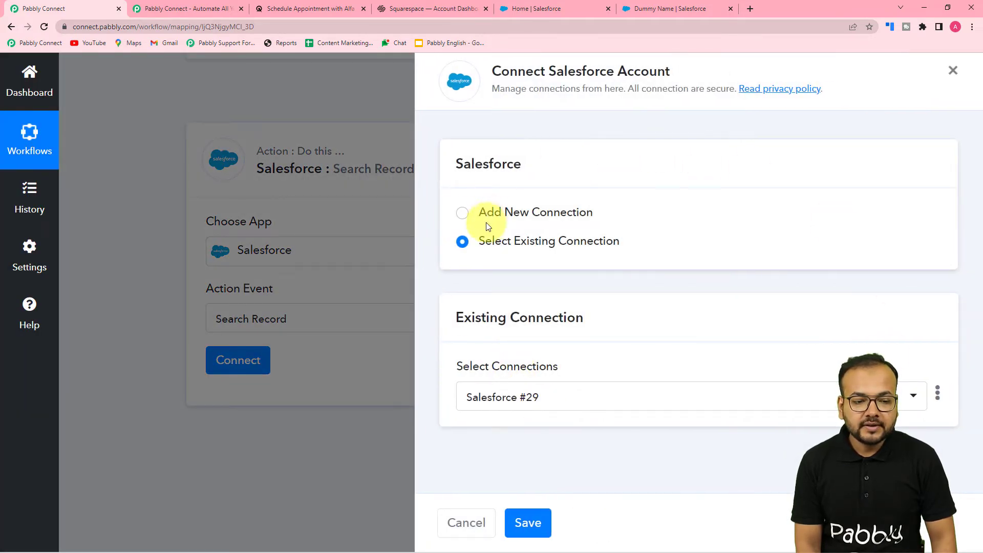
Step: Add a new Salesforce connection and allow Pabbly Connect access to the account
{"action": "left_click", "coordinate": [464, 213]}
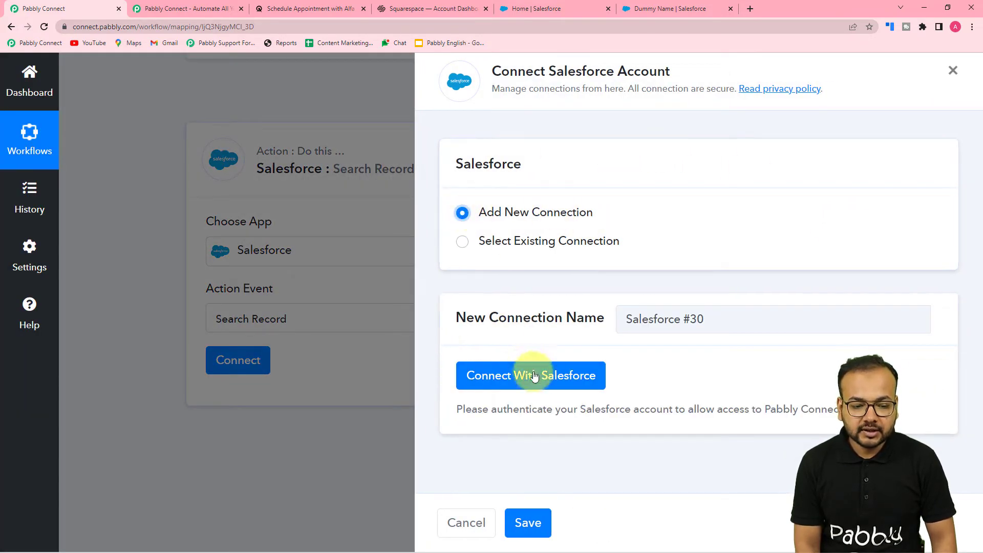
{"action": "left_click", "coordinate": [523, 377]}
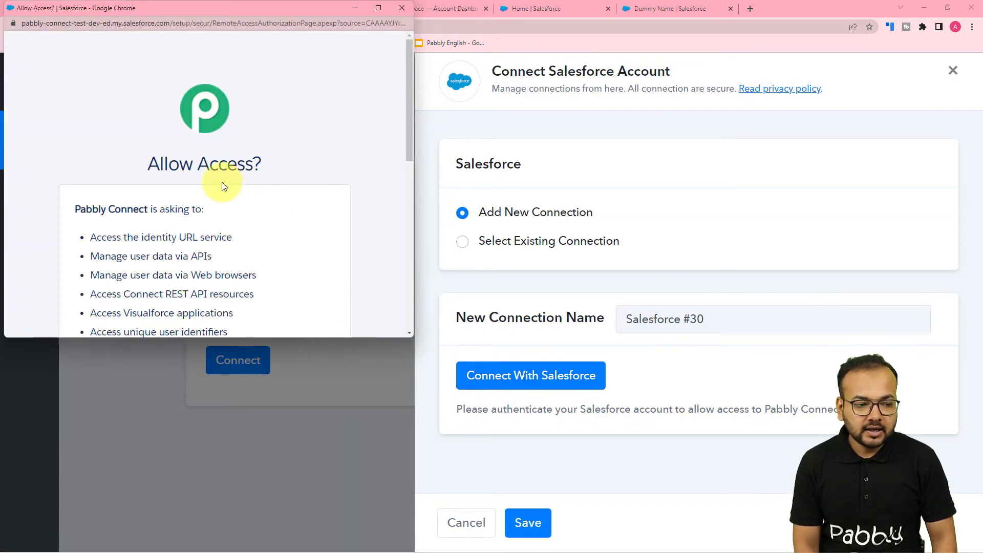
{"action": "scroll", "coordinate": [222, 184], "scroll_direction": "down", "scroll_amount": 1}
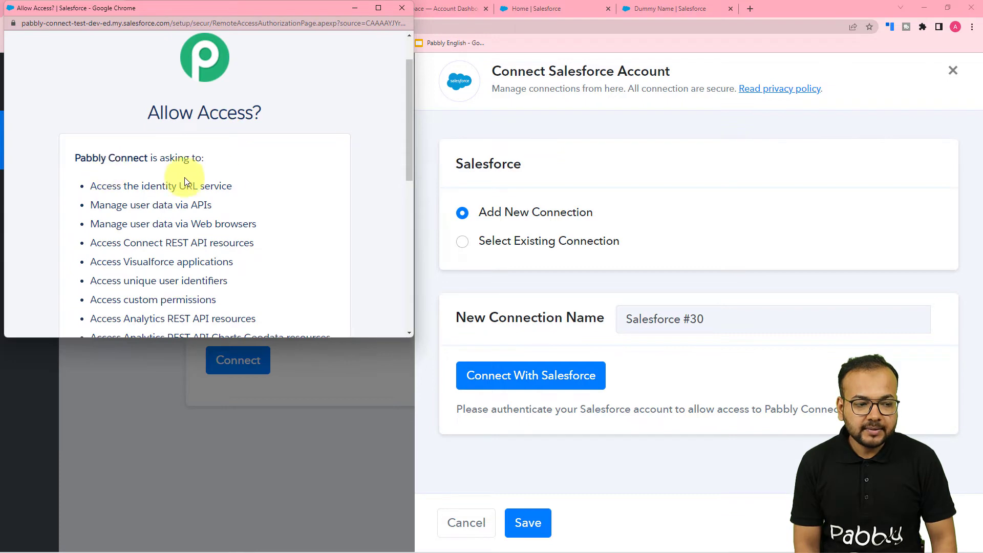
{"action": "scroll", "coordinate": [181, 178], "scroll_direction": "down", "scroll_amount": 7}
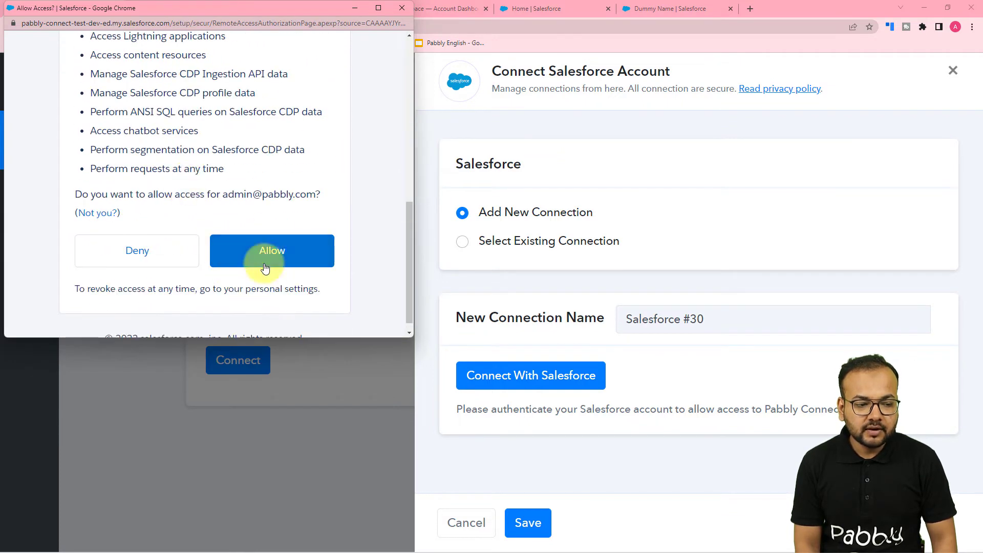
{"action": "left_click", "coordinate": [261, 257]}
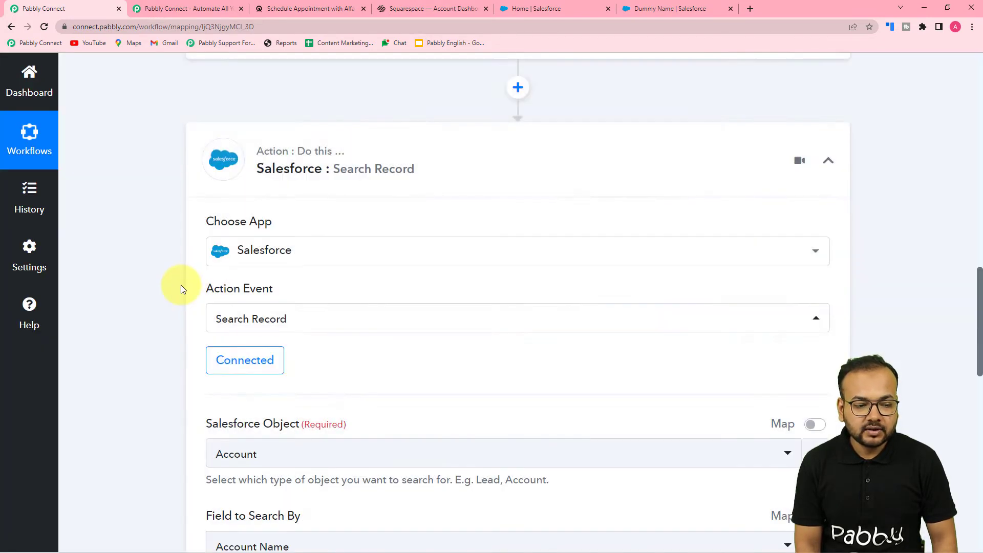
Step: Check the existing contact record in the Salesforce tab before returning to the workflow
{"action": "scroll", "coordinate": [215, 287], "scroll_direction": "down", "scroll_amount": 3}
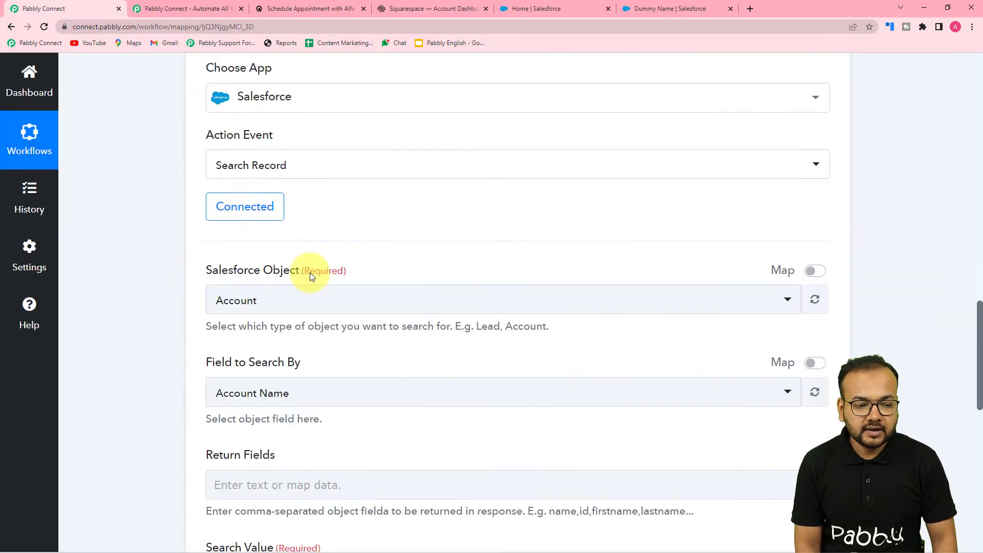
{"action": "scroll", "coordinate": [204, 262], "scroll_direction": "down", "scroll_amount": 2}
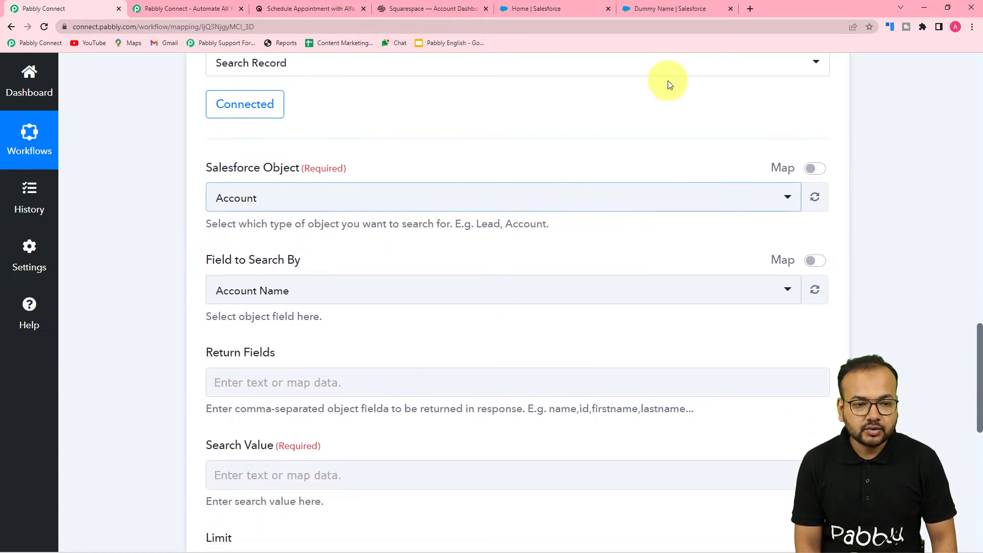
{"action": "left_click", "coordinate": [652, 8]}
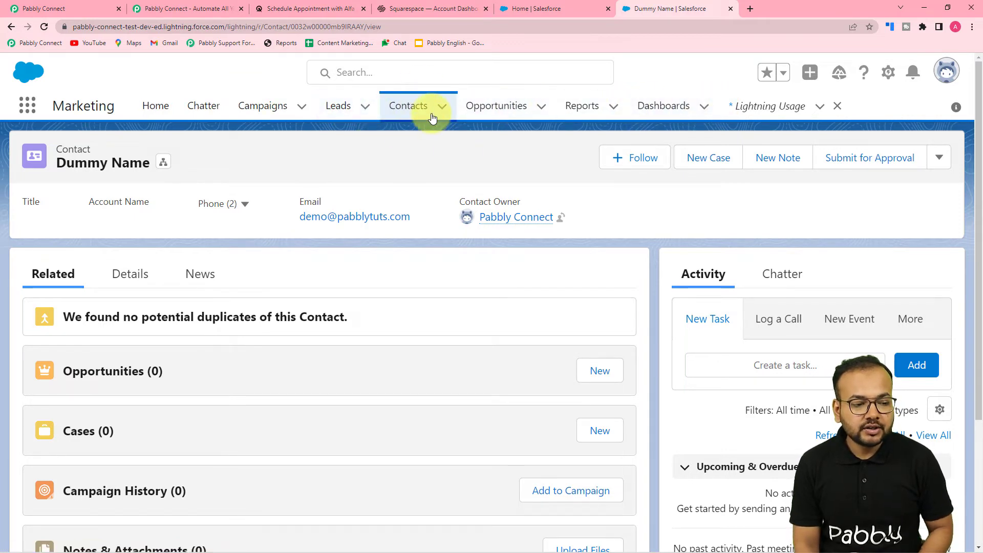
{"action": "left_click", "coordinate": [46, 9]}
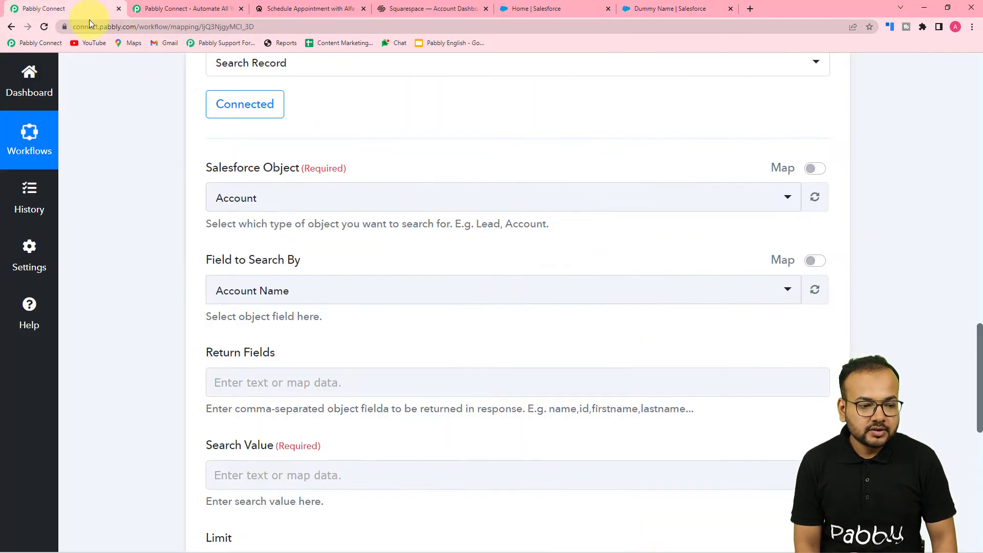
Step: Set the Salesforce object to Contact and the field to search by to Email
{"action": "left_click", "coordinate": [288, 198]}
{"action": "type", "text": "cont"}
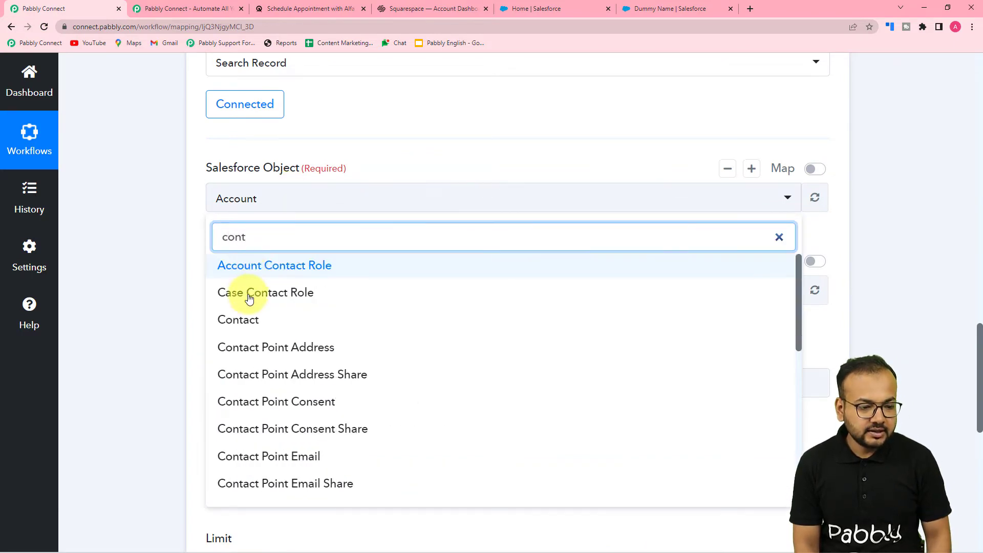
{"action": "left_click", "coordinate": [239, 321]}
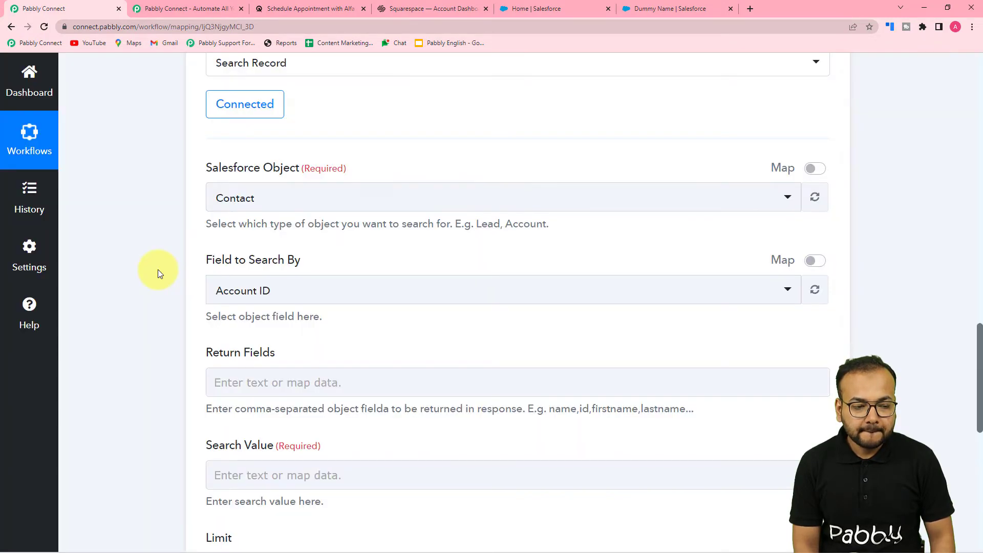
{"action": "scroll", "coordinate": [472, 144], "scroll_direction": "down", "scroll_amount": 3}
{"action": "left_click", "coordinate": [298, 141]}
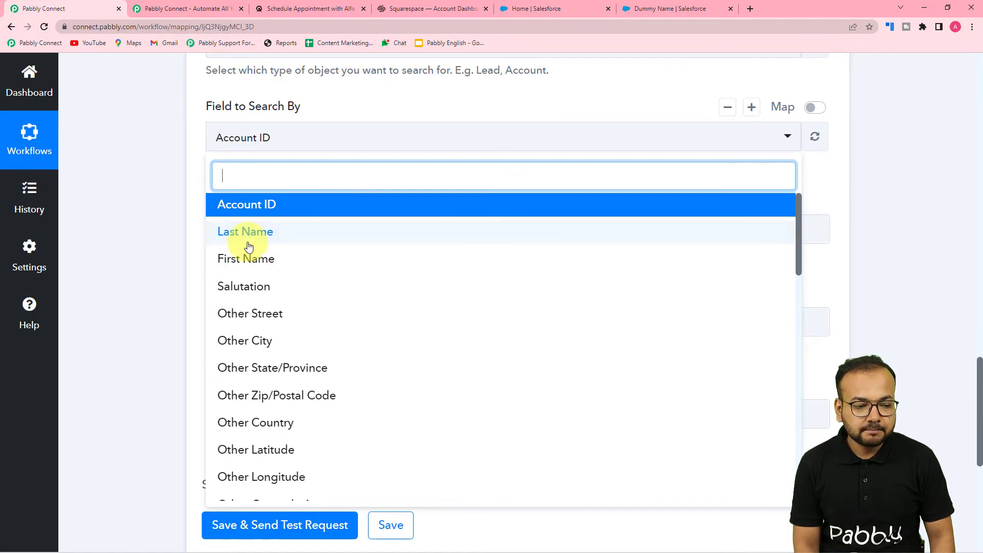
{"action": "scroll", "coordinate": [264, 265], "scroll_direction": "down", "scroll_amount": 2}
{"action": "scroll", "coordinate": [265, 265], "scroll_direction": "down", "scroll_amount": 1}
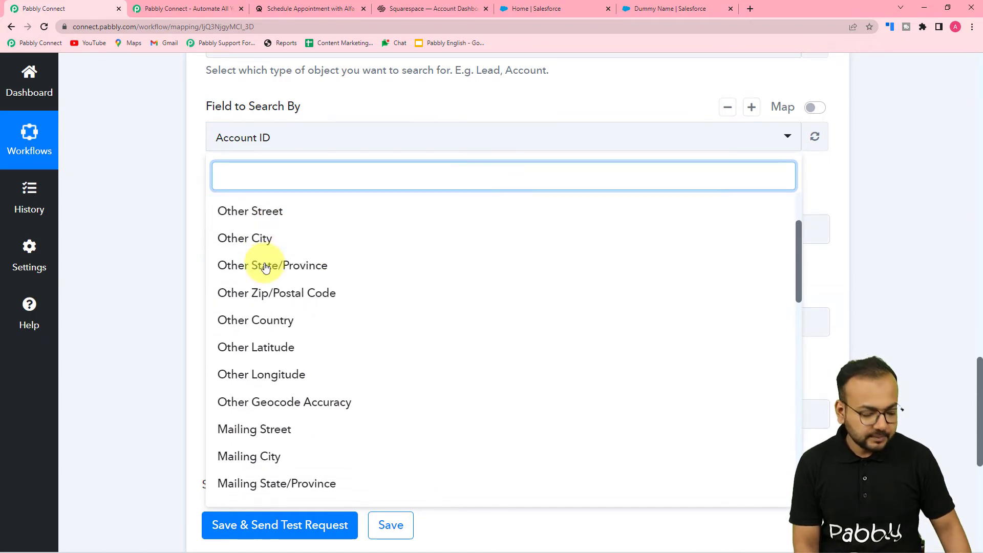
{"action": "type", "text": "em"}
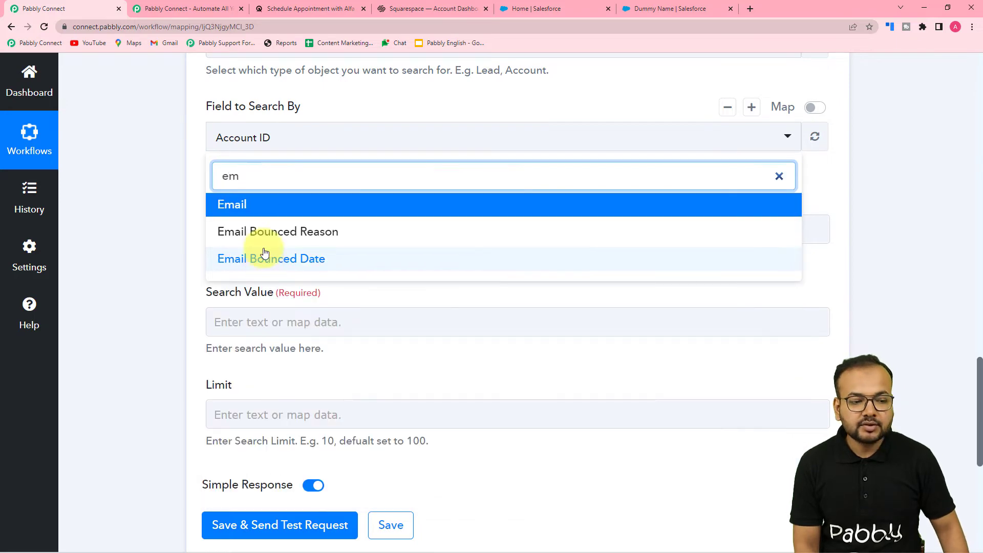
{"action": "left_click", "coordinate": [259, 206]}
{"action": "left_click", "coordinate": [89, 155]}
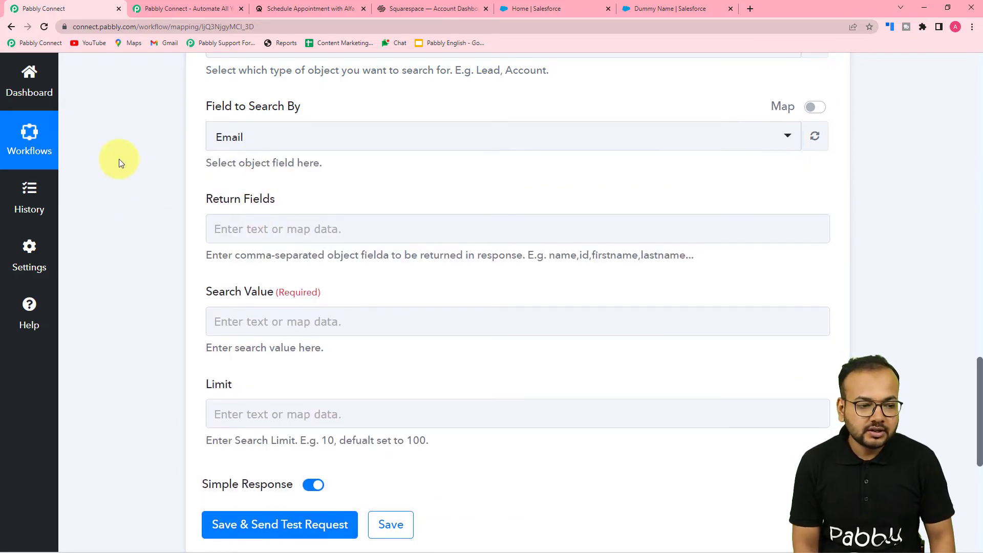
Step: Review the remaining search fields and the trigger's appointment data, including the booked contact's email
{"action": "scroll", "coordinate": [119, 161], "scroll_direction": "down", "scroll_amount": 2}
{"action": "scroll", "coordinate": [230, 113], "scroll_direction": "up", "scroll_amount": 3}
{"action": "scroll", "coordinate": [212, 144], "scroll_direction": "down", "scroll_amount": 2}
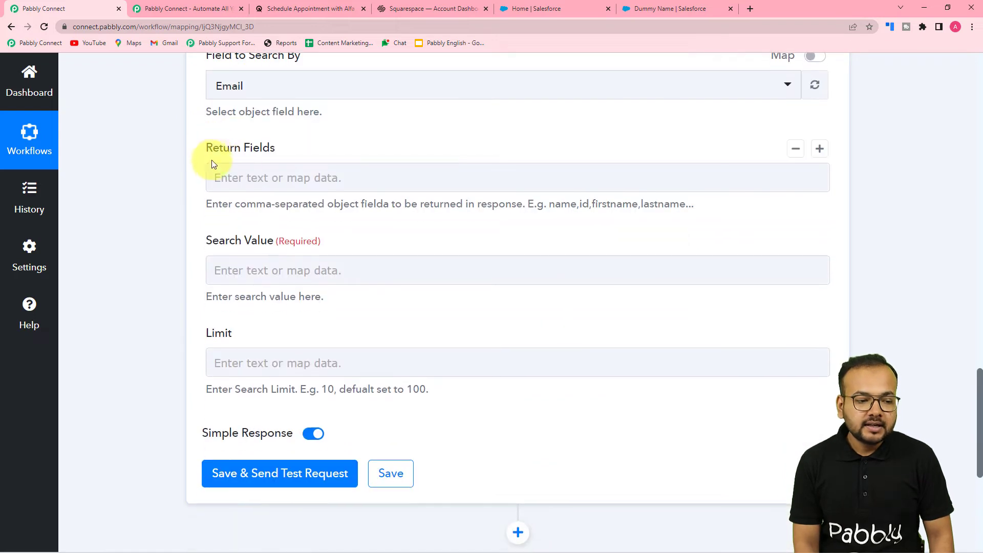
{"action": "left_click", "coordinate": [277, 171]}
{"action": "scroll", "coordinate": [370, 182], "scroll_direction": "down", "scroll_amount": 2}
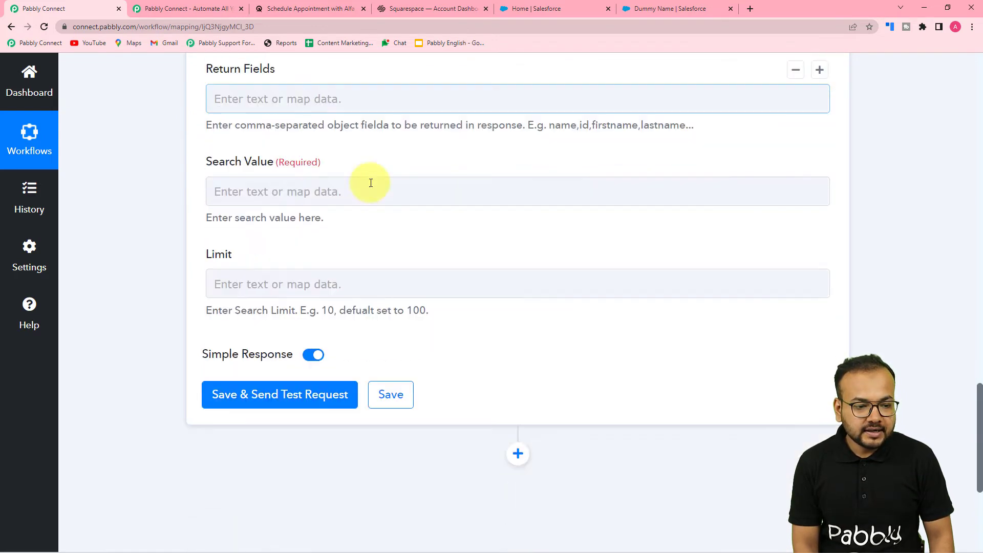
{"action": "left_click", "coordinate": [292, 175]}
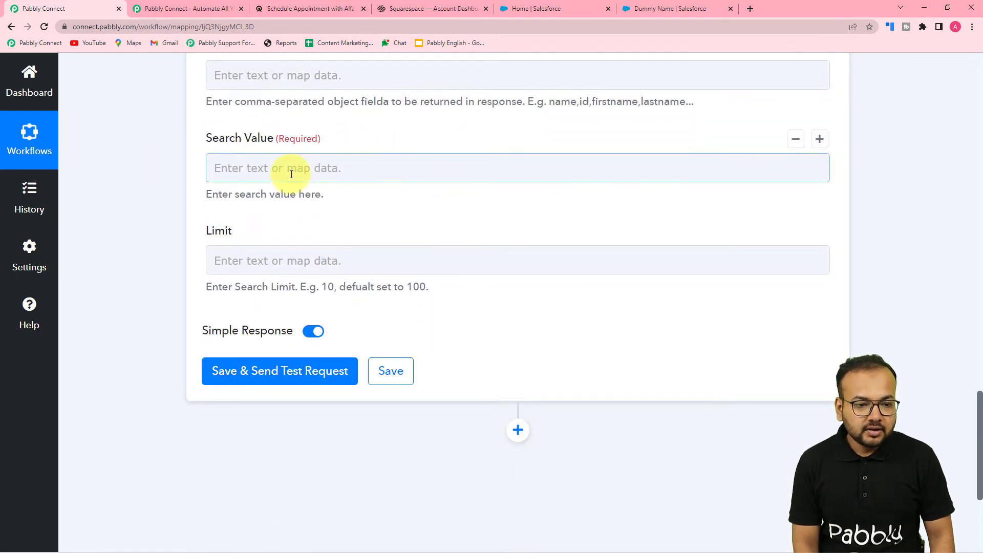
{"action": "scroll", "coordinate": [302, 174], "scroll_direction": "up", "scroll_amount": 2}
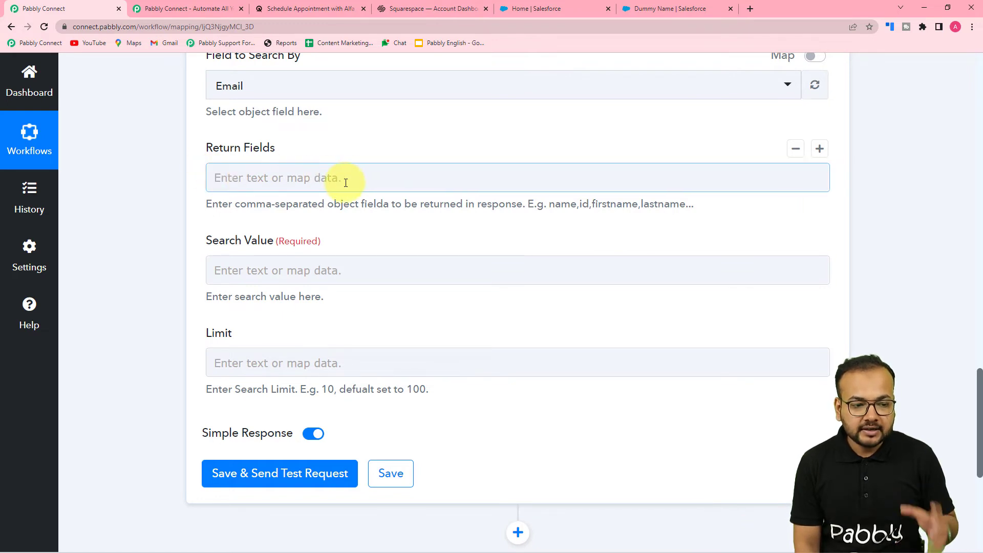
{"action": "scroll", "coordinate": [346, 183], "scroll_direction": "down", "scroll_amount": 4}
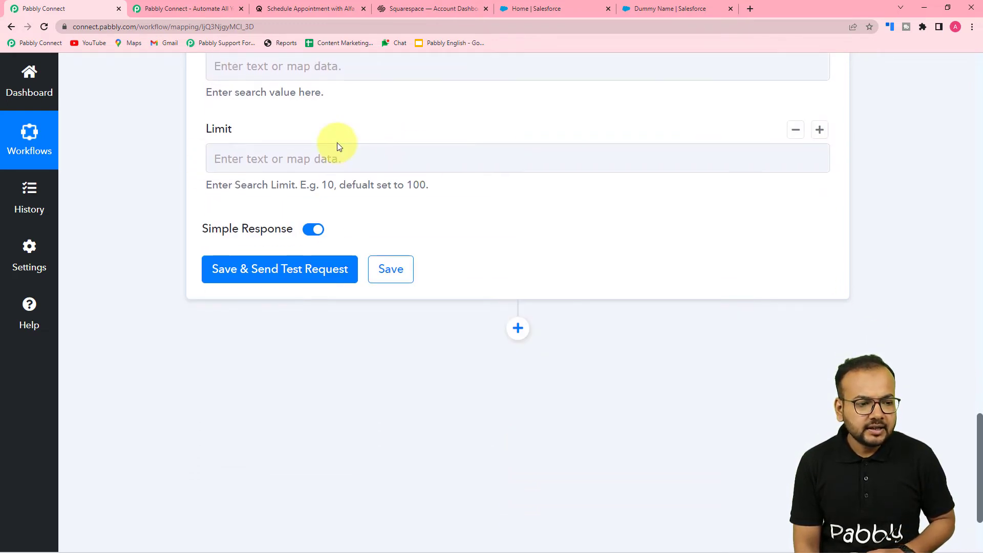
{"action": "scroll", "coordinate": [337, 146], "scroll_direction": "up", "scroll_amount": 2}
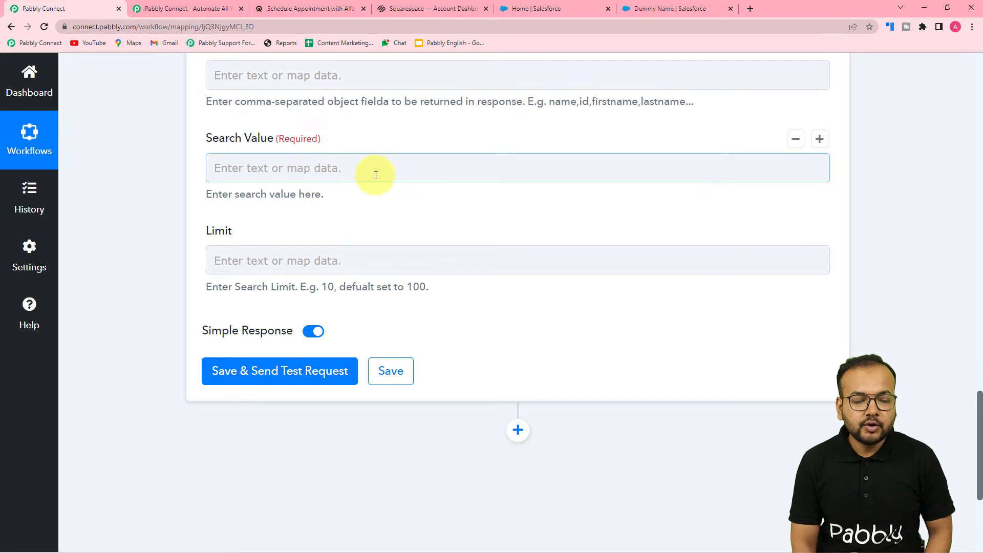
{"action": "scroll", "coordinate": [474, 195], "scroll_direction": "up", "scroll_amount": 15}
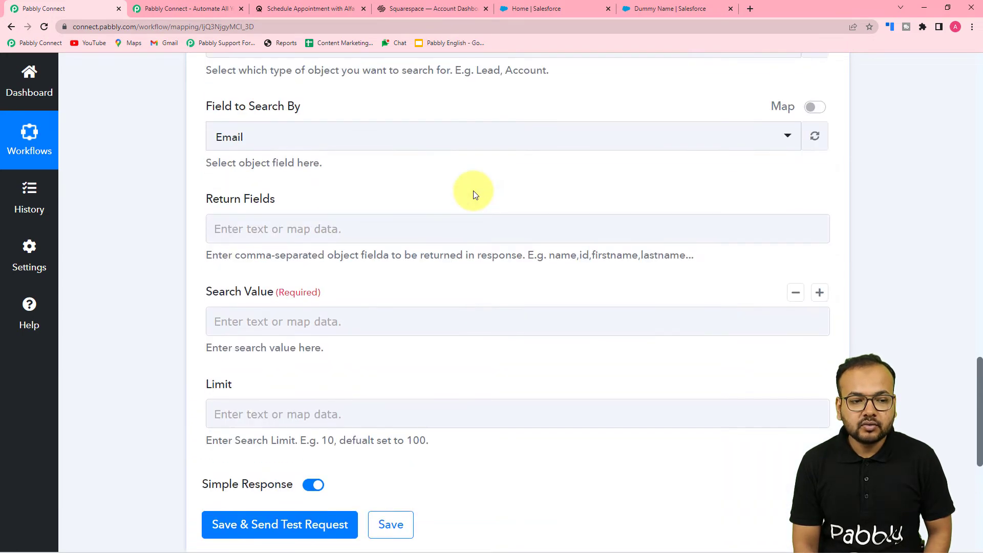
{"action": "scroll", "coordinate": [473, 195], "scroll_direction": "up", "scroll_amount": 7}
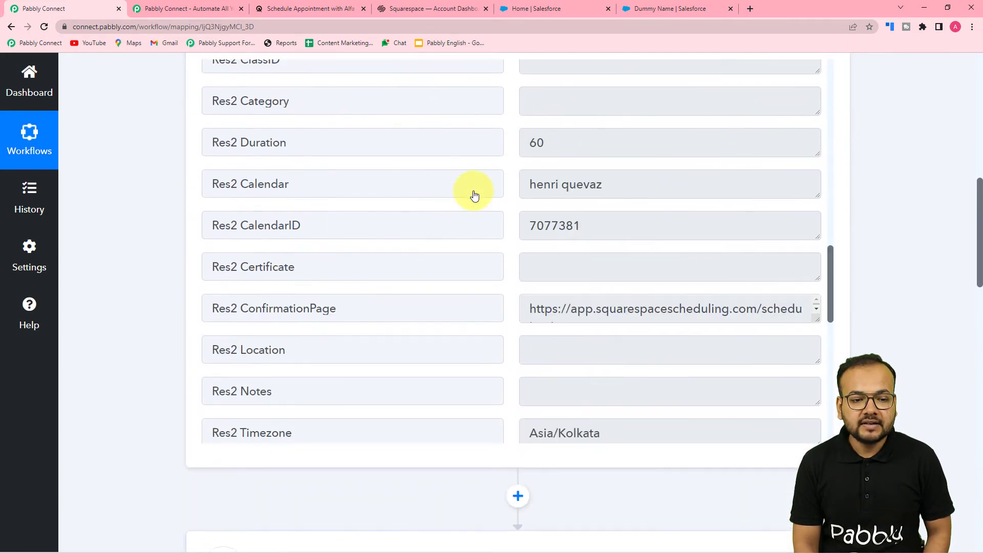
{"action": "scroll", "coordinate": [475, 191], "scroll_direction": "up", "scroll_amount": 10}
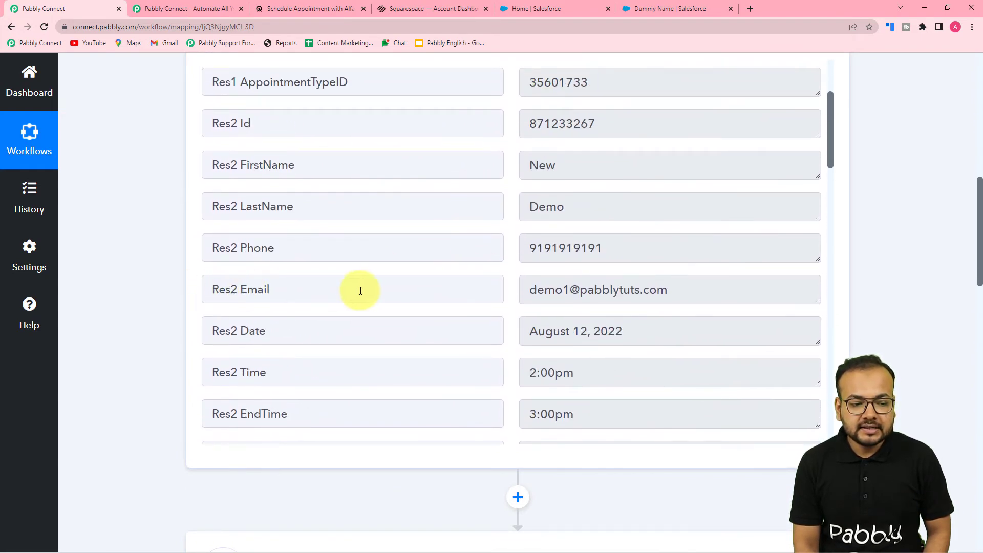
{"action": "scroll", "coordinate": [159, 279], "scroll_direction": "down", "scroll_amount": 20}
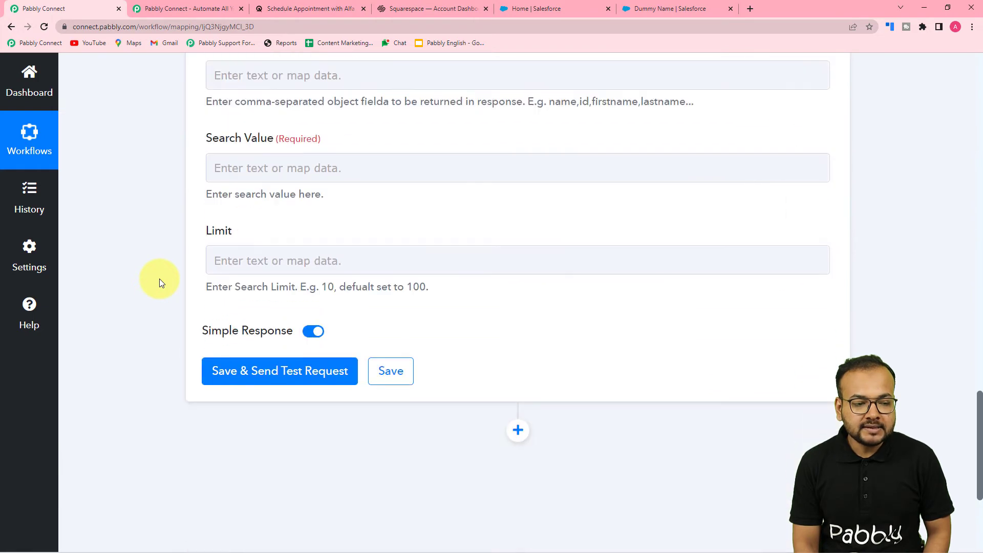
Step: Map the Acuity Scheduling Res2 Email field into the Search Value
{"action": "left_click", "coordinate": [353, 168]}
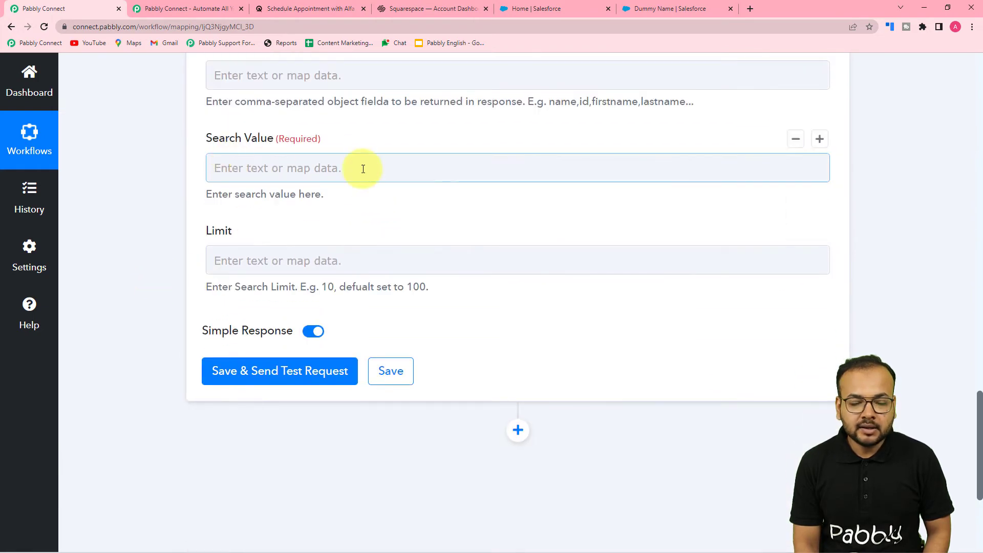
{"action": "left_click", "coordinate": [317, 168]}
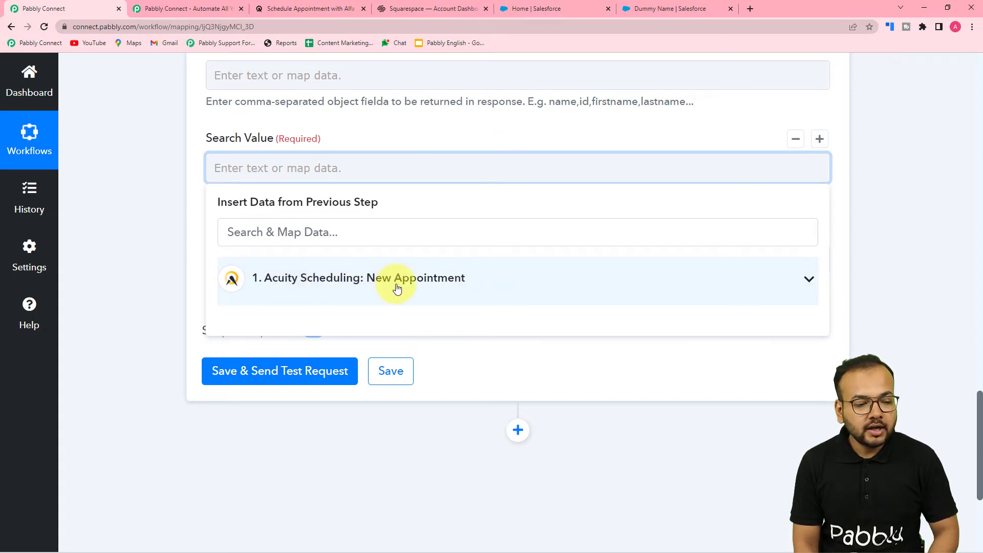
{"action": "left_click", "coordinate": [397, 287]}
{"action": "scroll", "coordinate": [395, 374], "scroll_direction": "down", "scroll_amount": 4}
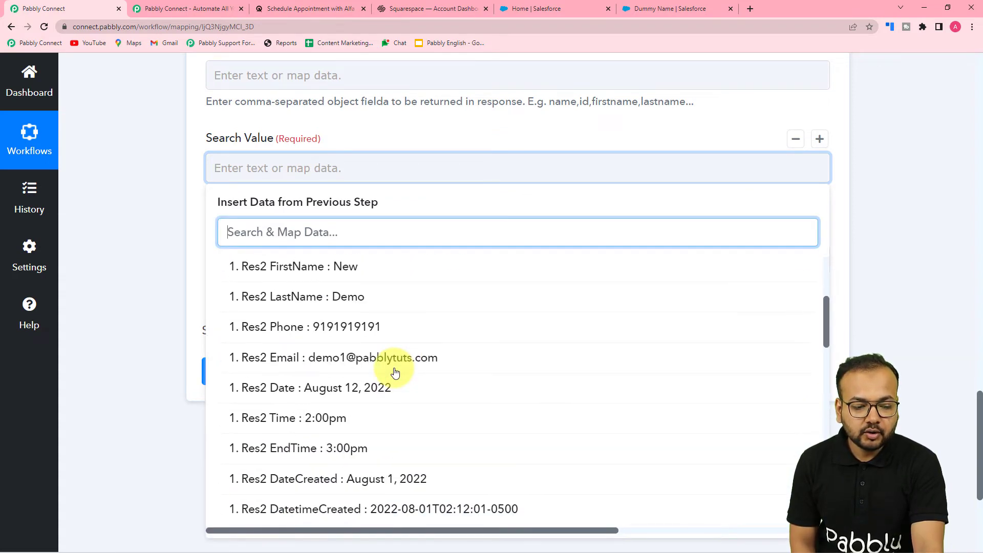
{"action": "left_click", "coordinate": [318, 365]}
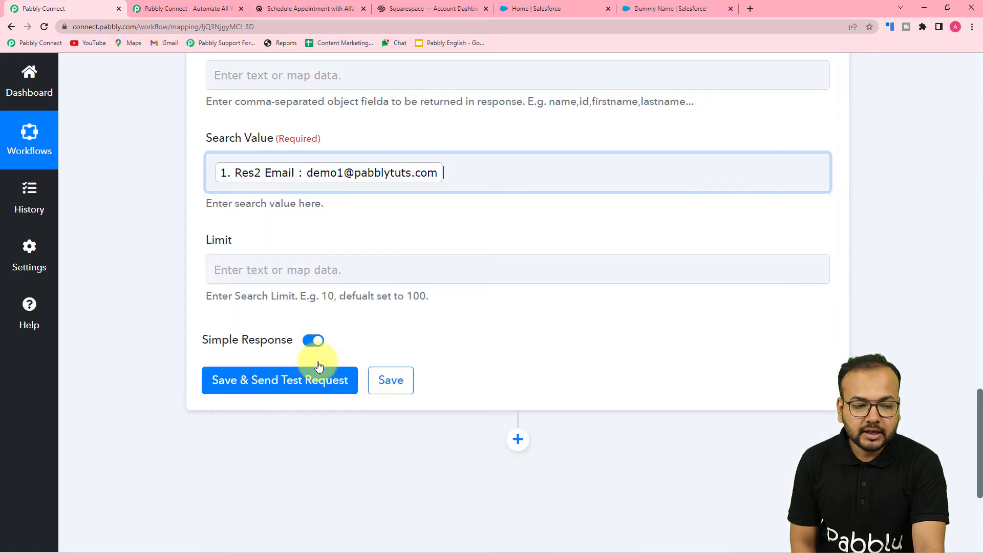
Step: Save the Salesforce Search Record step and send a test request
{"action": "left_click", "coordinate": [171, 290]}
{"action": "scroll", "coordinate": [171, 289], "scroll_direction": "down", "scroll_amount": 1}
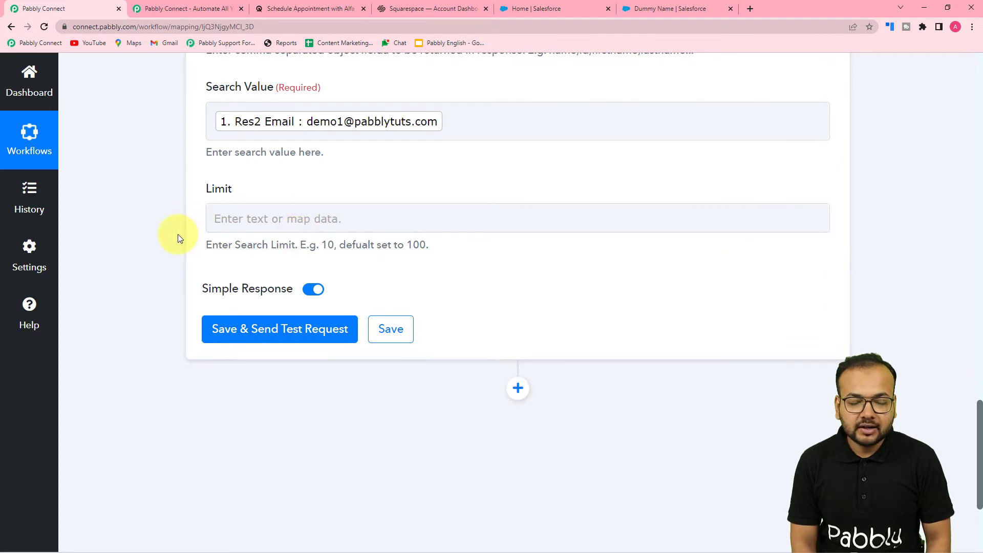
{"action": "scroll", "coordinate": [179, 238], "scroll_direction": "down", "scroll_amount": 1}
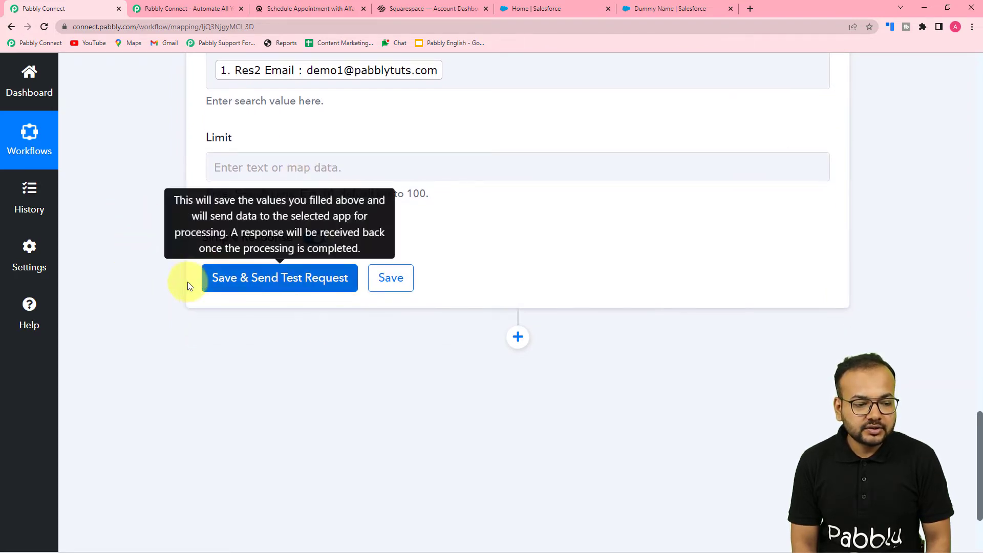
{"action": "left_click", "coordinate": [249, 281]}
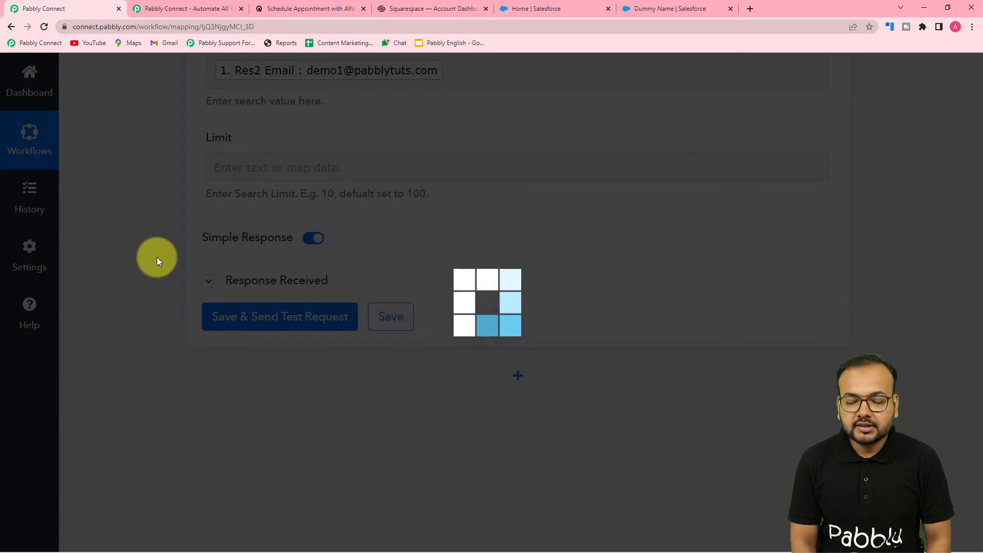
{"action": "scroll", "coordinate": [157, 257], "scroll_direction": "down", "scroll_amount": 2}
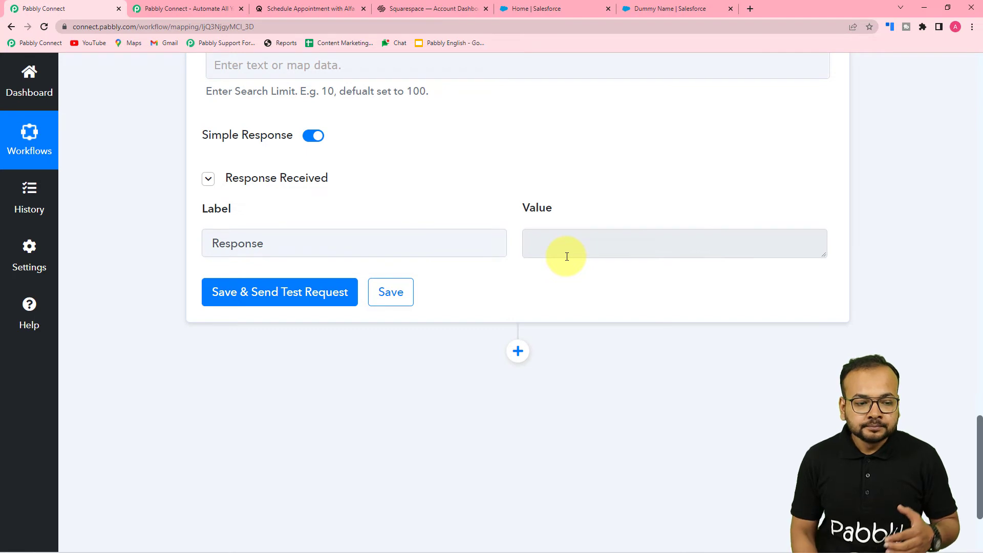
{"action": "scroll", "coordinate": [567, 257], "scroll_direction": "down", "scroll_amount": 2}
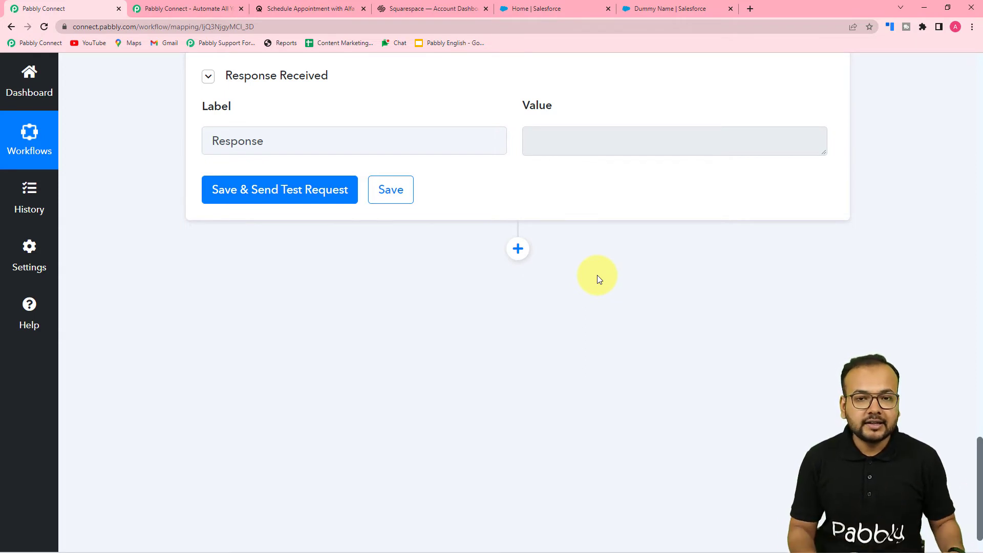
Step: Add a Filter by Pabbly action step below the Salesforce search step
{"action": "left_click", "coordinate": [518, 249]}
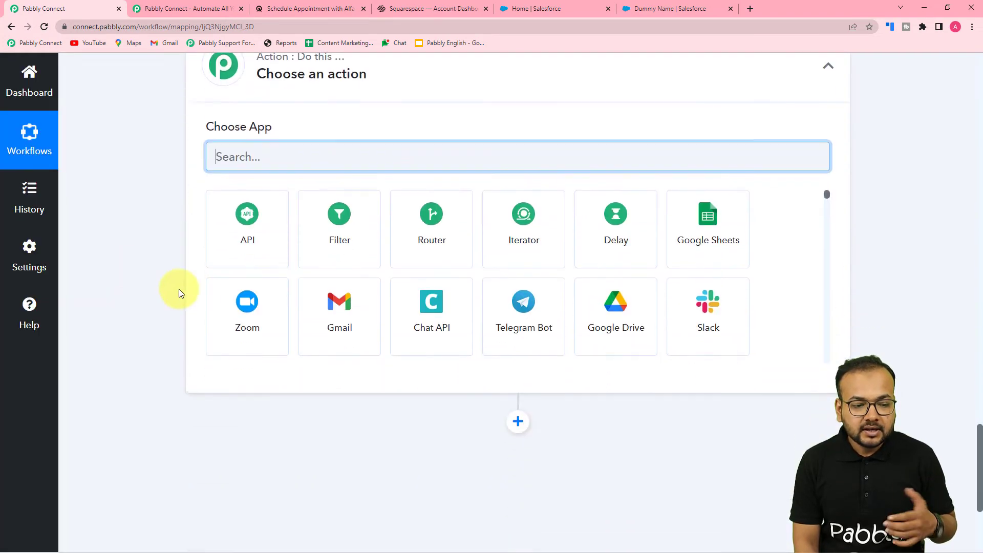
{"action": "left_click", "coordinate": [238, 235]}
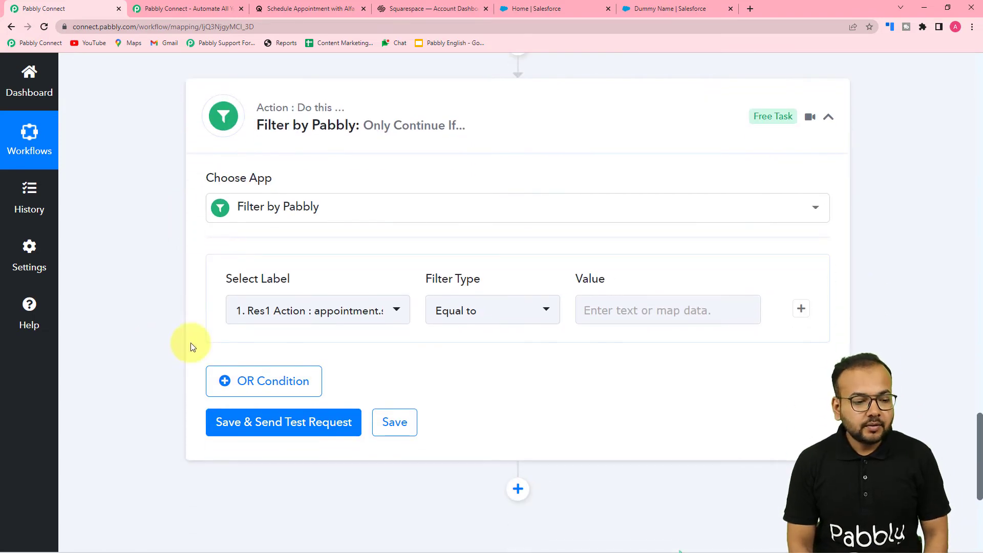
{"action": "scroll", "coordinate": [309, 324], "scroll_direction": "up", "scroll_amount": 1}
{"action": "scroll", "coordinate": [310, 328], "scroll_direction": "up", "scroll_amount": 5}
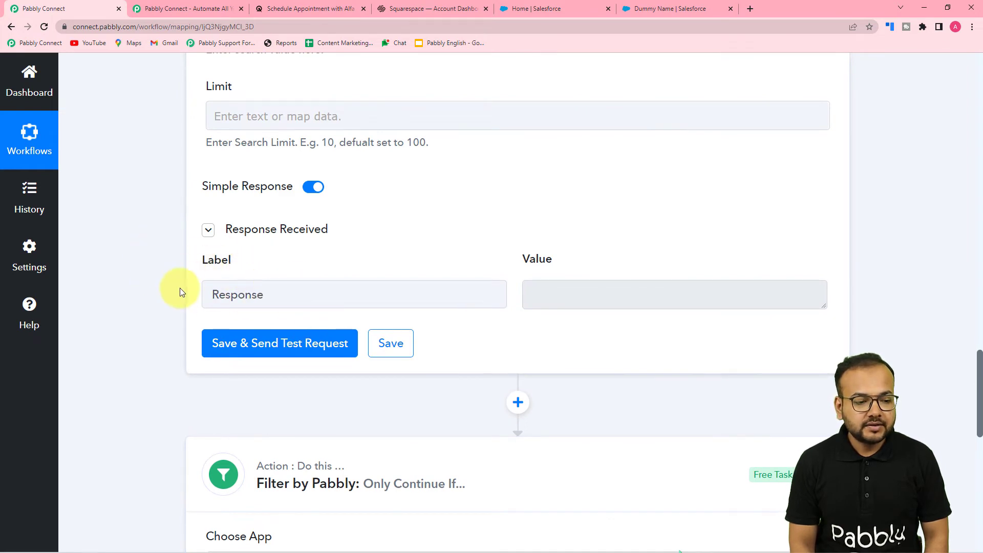
{"action": "scroll", "coordinate": [479, 301], "scroll_direction": "up", "scroll_amount": 2}
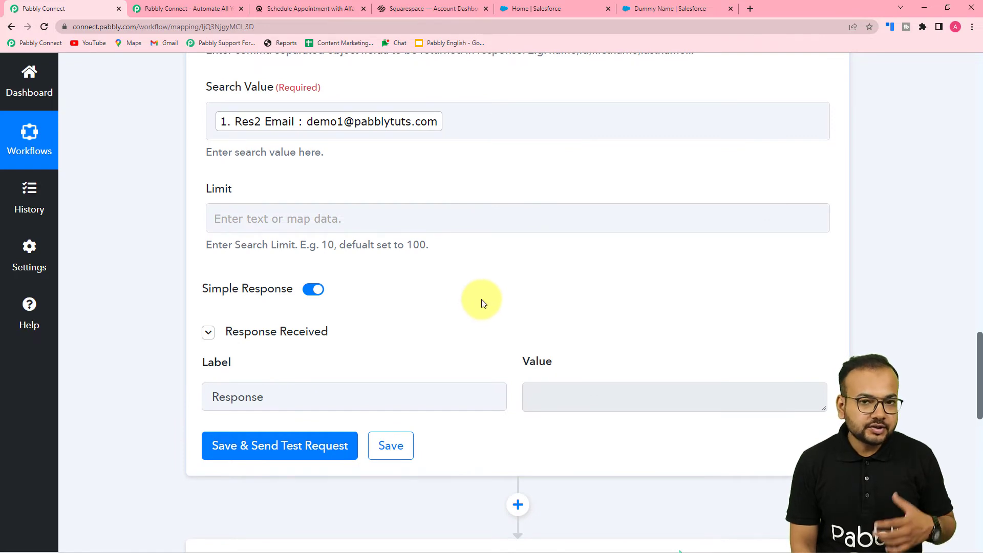
{"action": "scroll", "coordinate": [456, 219], "scroll_direction": "down", "scroll_amount": 3}
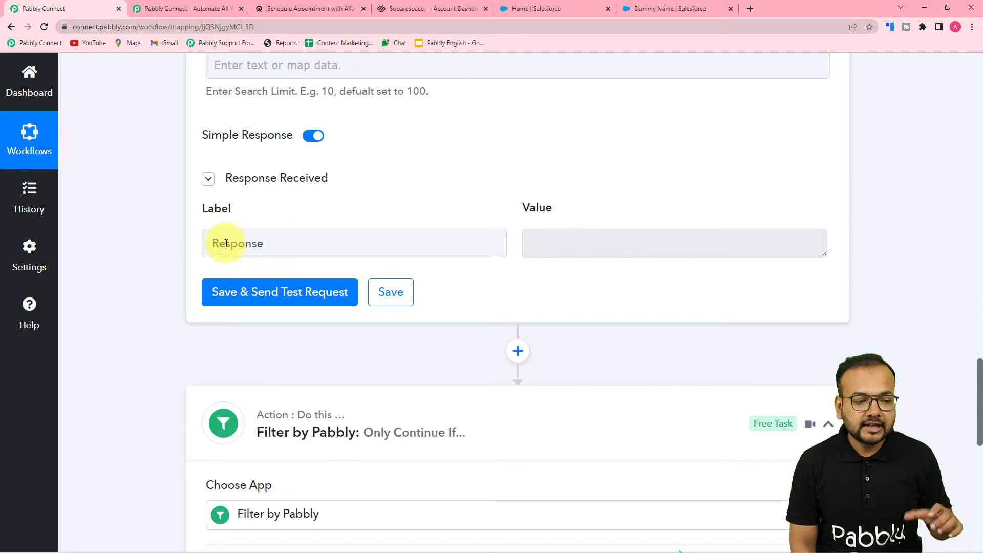
{"action": "scroll", "coordinate": [358, 253], "scroll_direction": "down", "scroll_amount": 7}
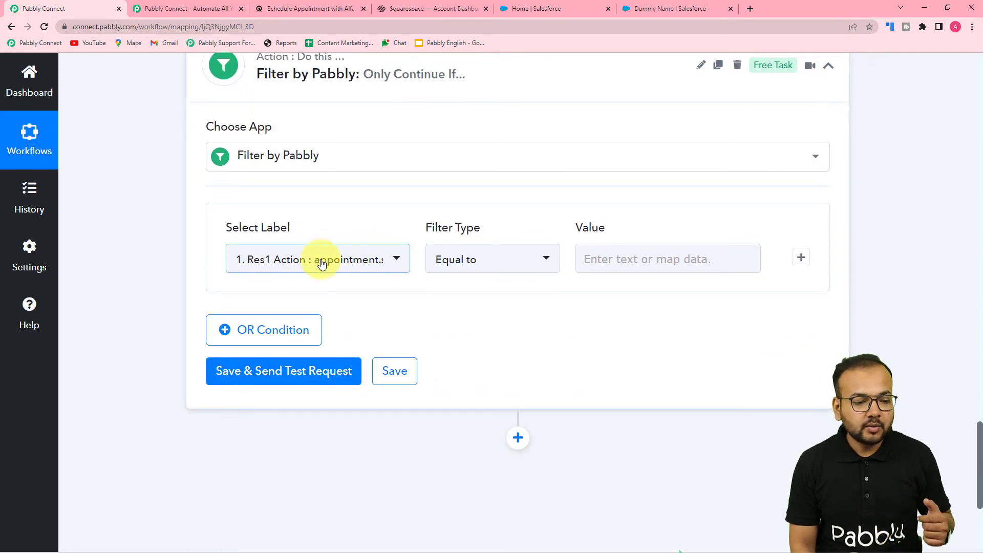
Step: Set the filter condition's label to the Salesforce Search Record Response
{"action": "left_click", "coordinate": [322, 264]}
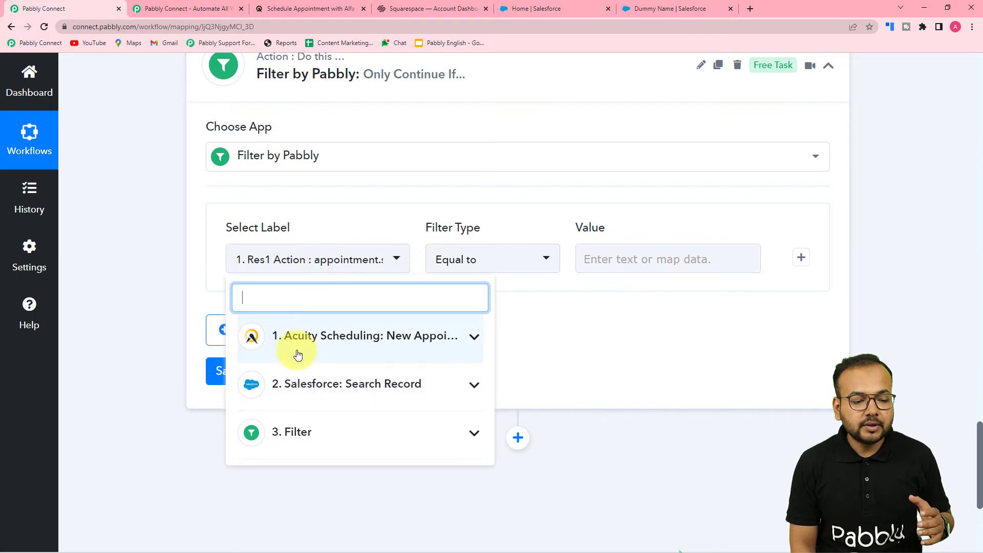
{"action": "left_click", "coordinate": [322, 392]}
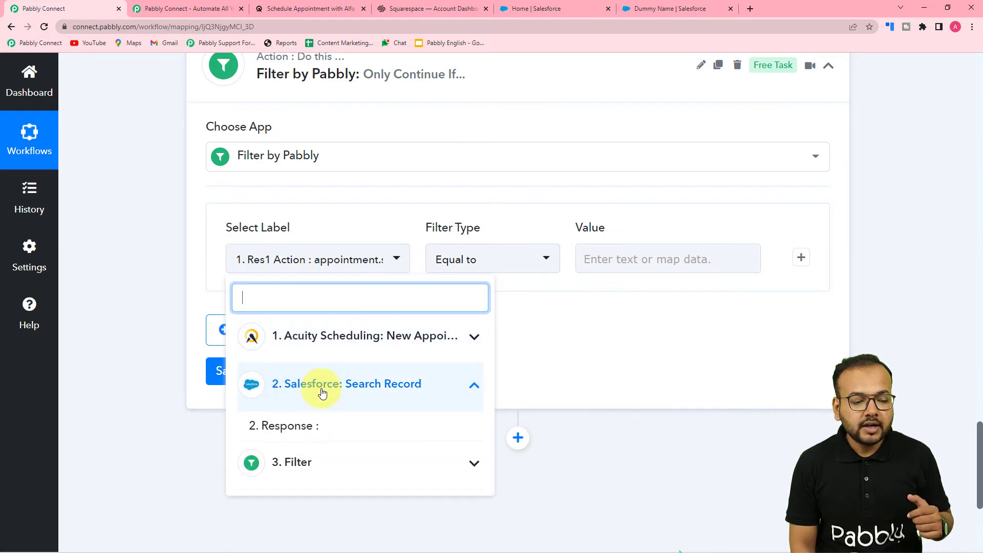
{"action": "left_click", "coordinate": [282, 426]}
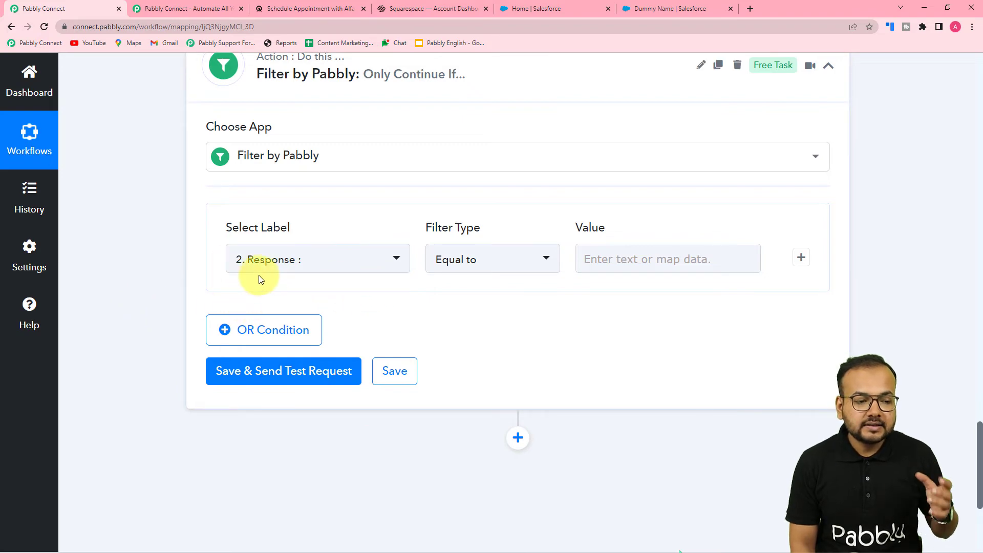
{"action": "scroll", "coordinate": [426, 313], "scroll_direction": "up", "scroll_amount": 7}
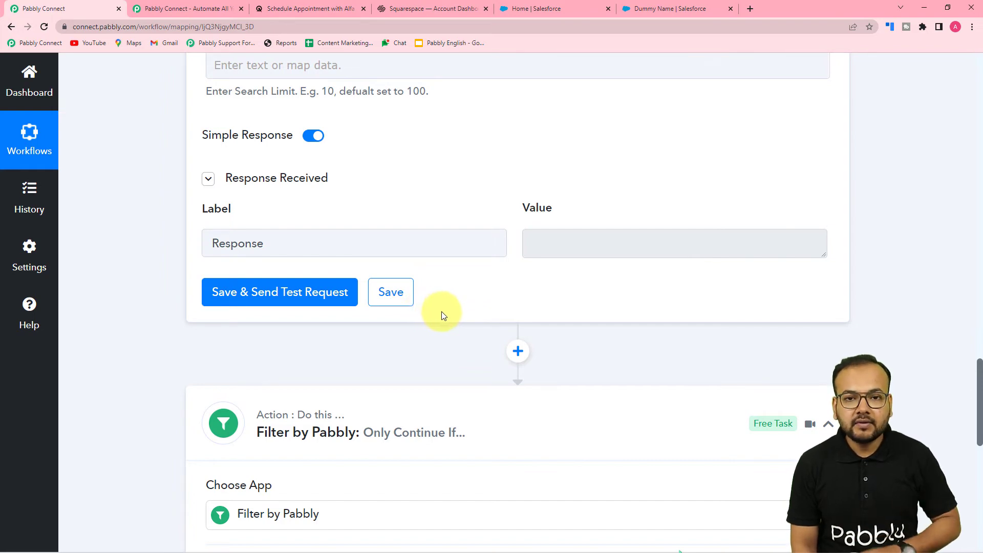
Step: Set the filter condition's type to Exists, then save the filter step and send a test request
{"action": "scroll", "coordinate": [447, 309], "scroll_direction": "down", "scroll_amount": 3}
{"action": "scroll", "coordinate": [449, 313], "scroll_direction": "down", "scroll_amount": 2}
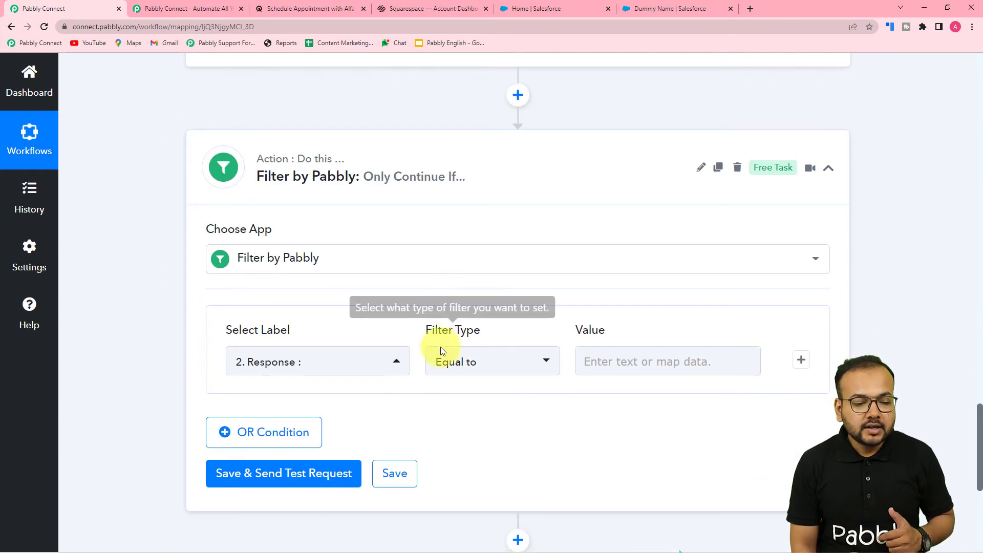
{"action": "left_click", "coordinate": [494, 368]}
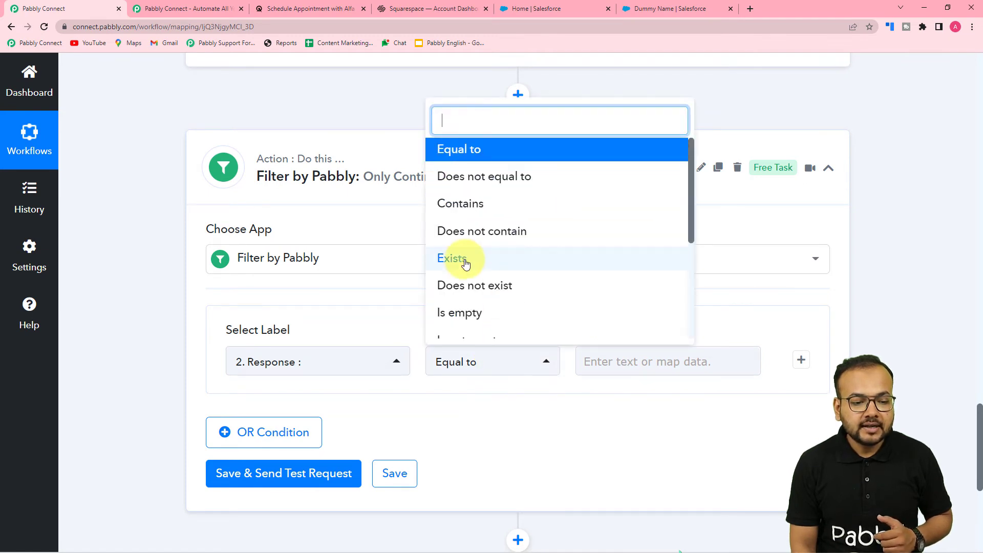
{"action": "scroll", "coordinate": [463, 263], "scroll_direction": "down", "scroll_amount": 2}
{"action": "scroll", "coordinate": [464, 261], "scroll_direction": "up", "scroll_amount": 2}
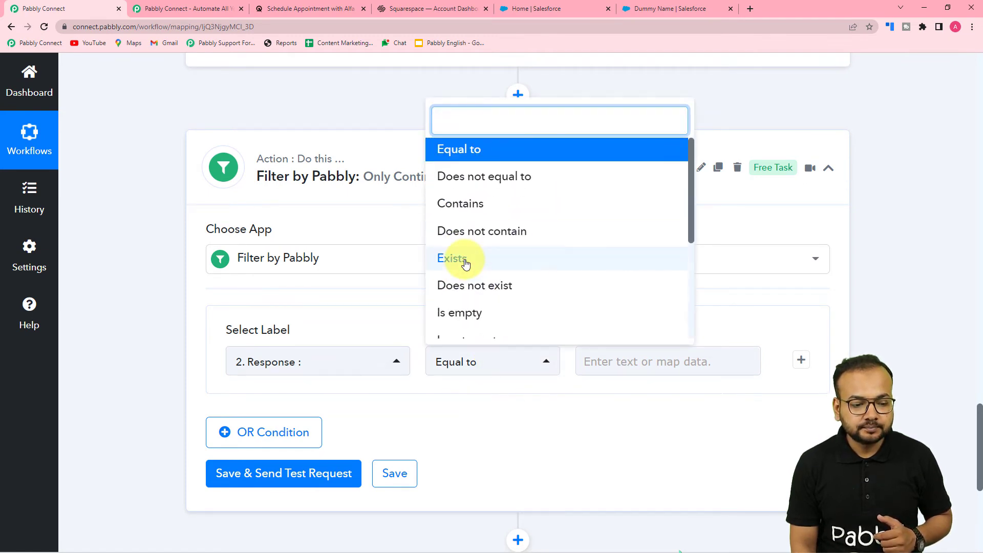
{"action": "left_click", "coordinate": [464, 261]}
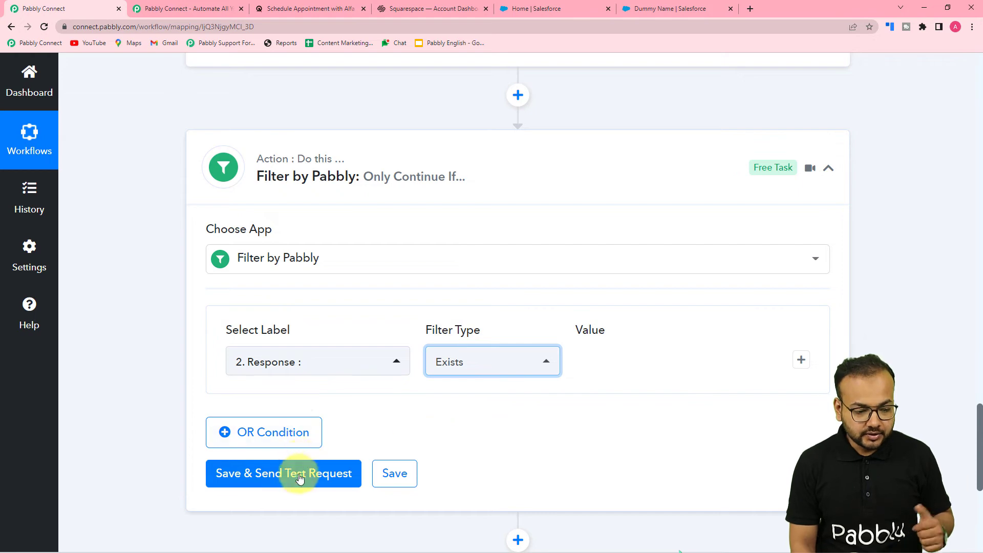
{"action": "left_click", "coordinate": [338, 472]}
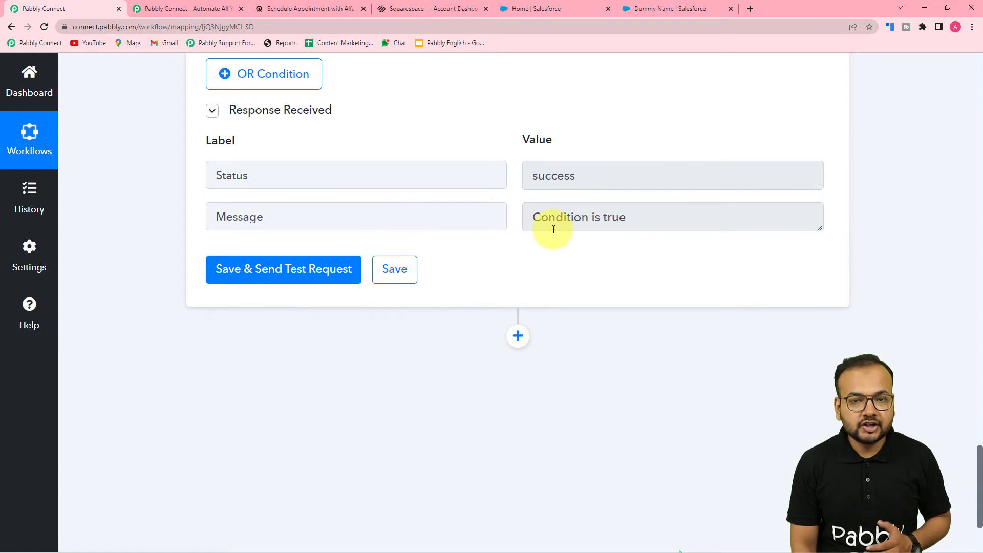
{"action": "scroll", "coordinate": [553, 229], "scroll_direction": "up", "scroll_amount": 2}
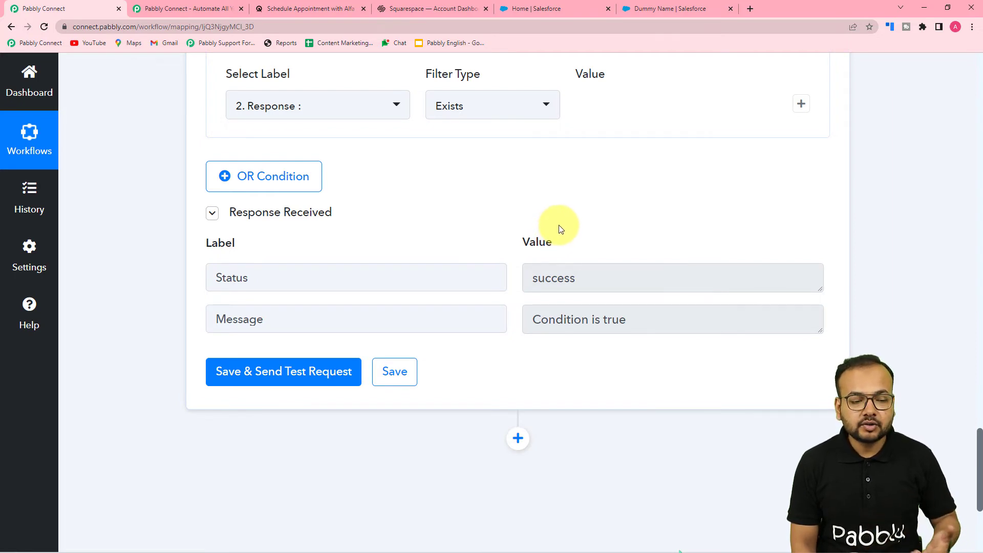
{"action": "scroll", "coordinate": [562, 227], "scroll_direction": "down", "scroll_amount": 2}
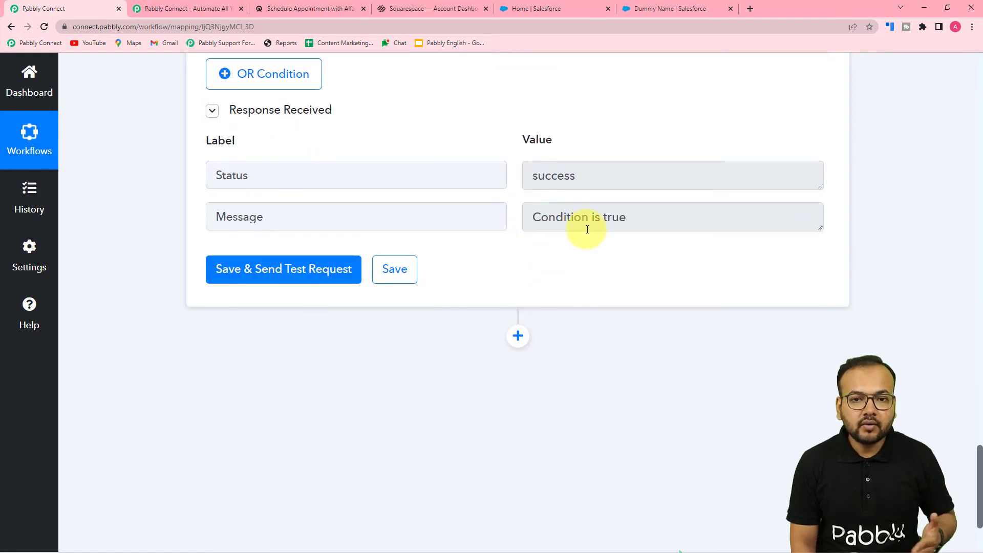
Step: Add a new action step below the filter and choose Salesforce as its app
{"action": "left_click", "coordinate": [517, 336]}
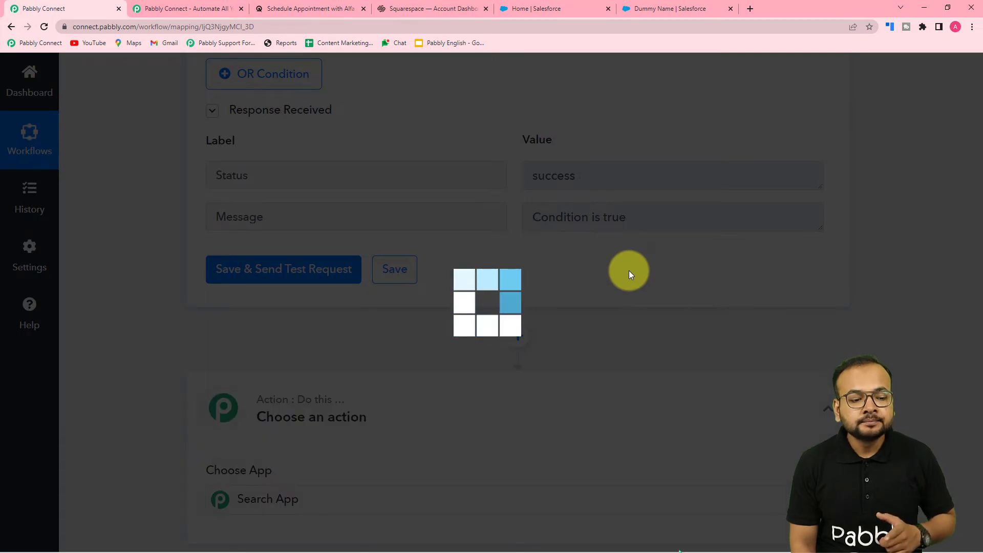
{"action": "scroll", "coordinate": [629, 271], "scroll_direction": "down", "scroll_amount": 3}
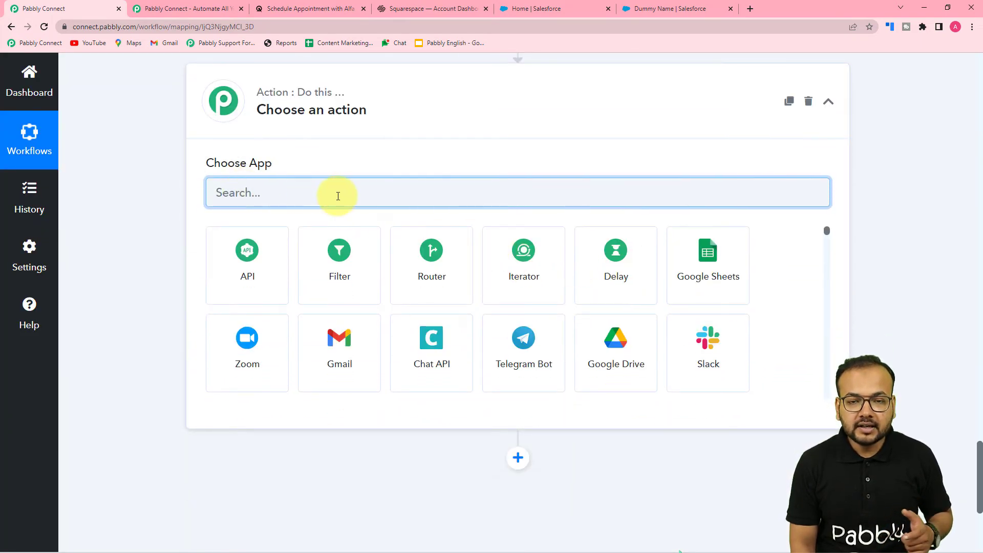
{"action": "type", "text": "sa"}
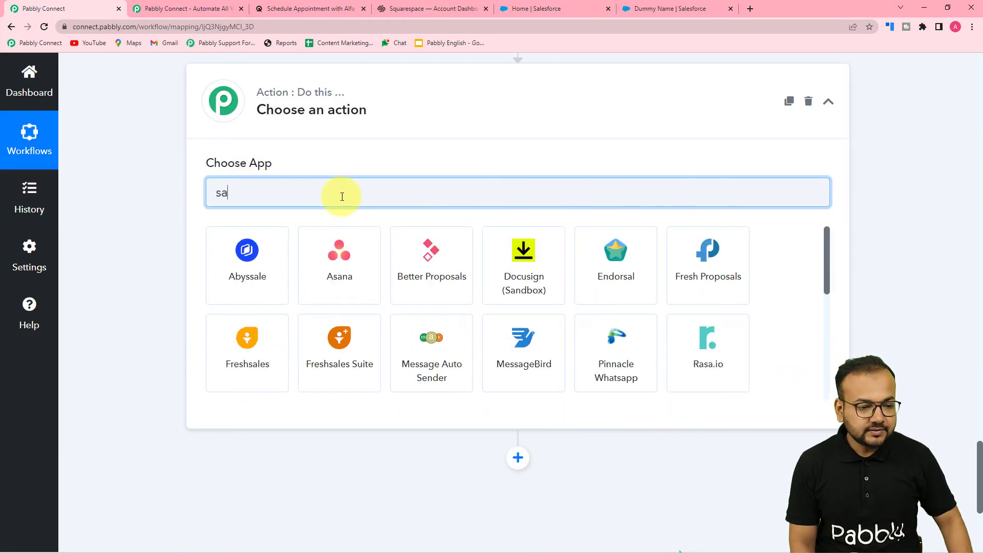
{"action": "type", "text": "les"}
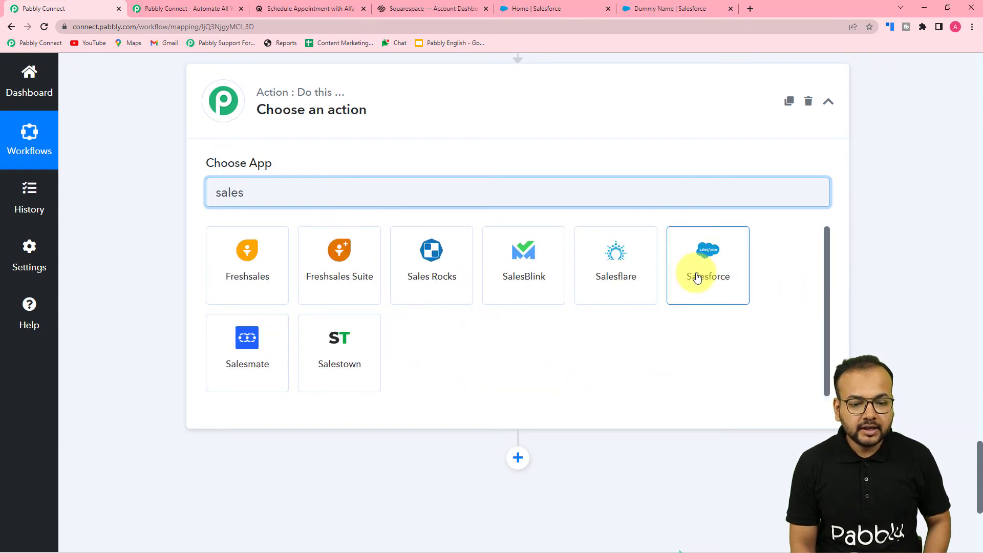
{"action": "left_click", "coordinate": [697, 277]}
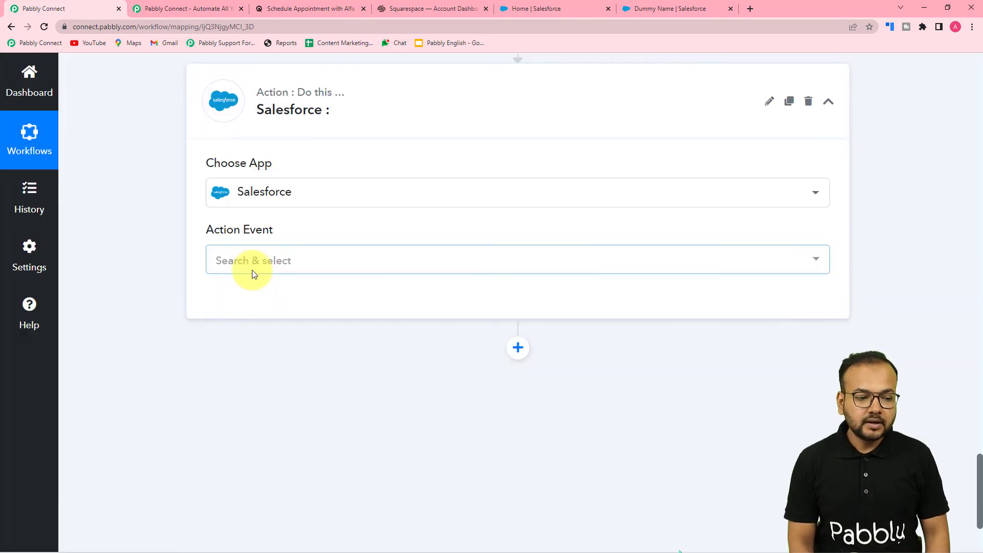
{"action": "left_click", "coordinate": [254, 274]}
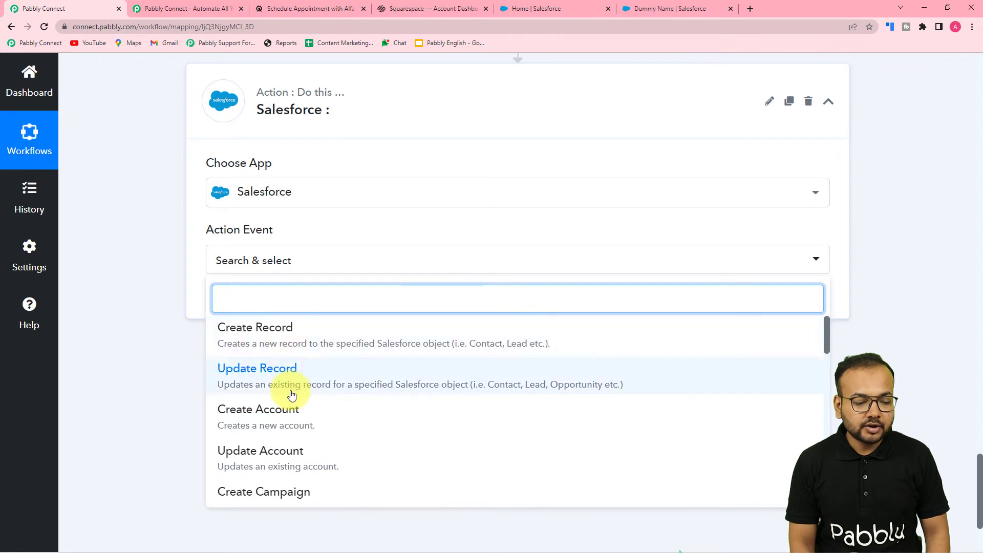
Step: Choose Create Contact as the Salesforce action event
{"action": "scroll", "coordinate": [292, 394], "scroll_direction": "down", "scroll_amount": 4}
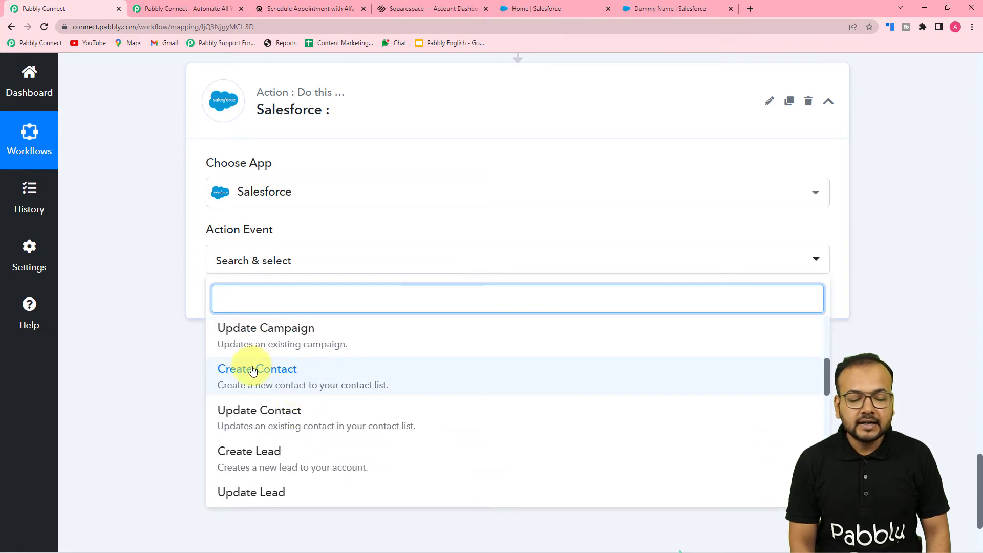
{"action": "left_click", "coordinate": [268, 382]}
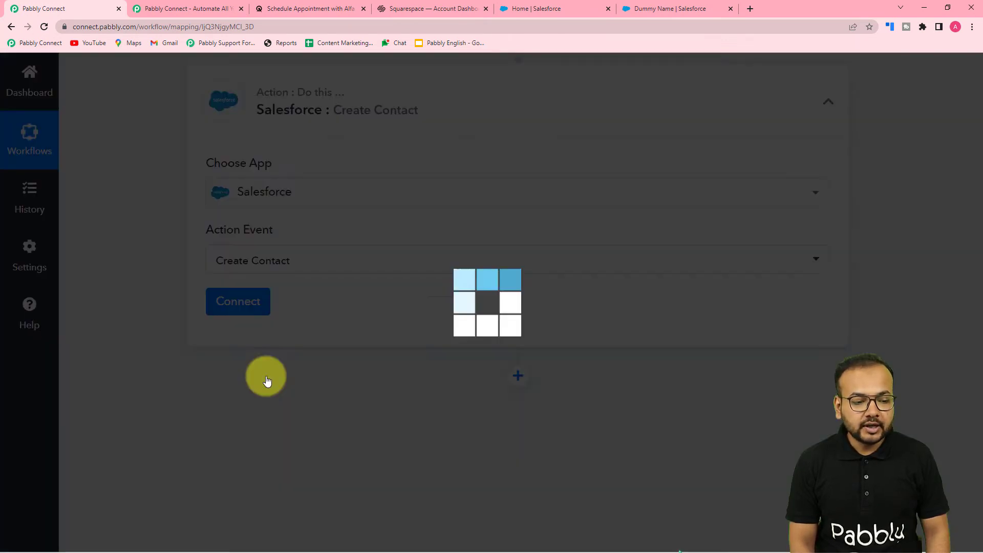
{"action": "left_click", "coordinate": [237, 313]}
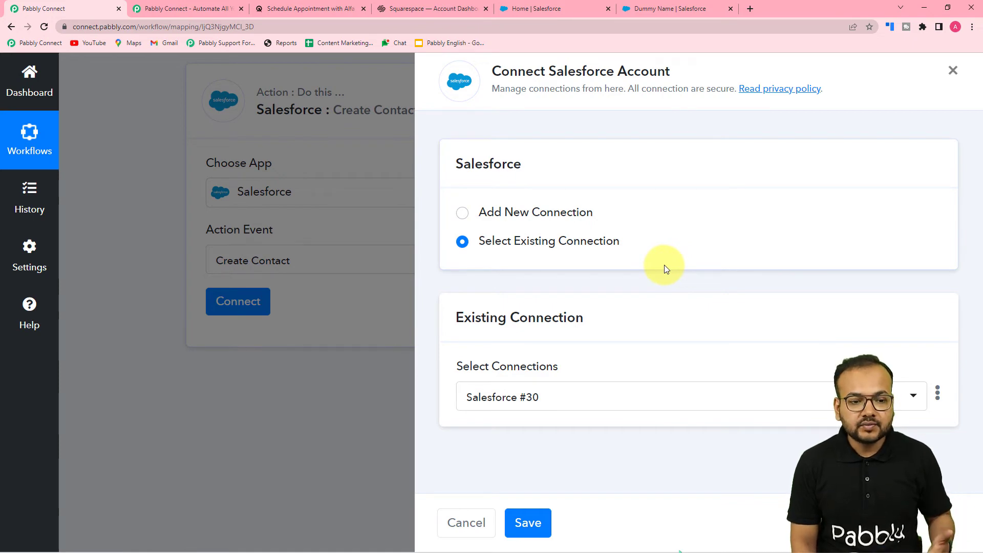
{"action": "left_click", "coordinate": [323, 336]}
Step: Review the workflow steps above the new Salesforce action
{"action": "scroll", "coordinate": [509, 391], "scroll_direction": "down", "scroll_amount": 15}
{"action": "scroll", "coordinate": [511, 390], "scroll_direction": "up", "scroll_amount": 15}
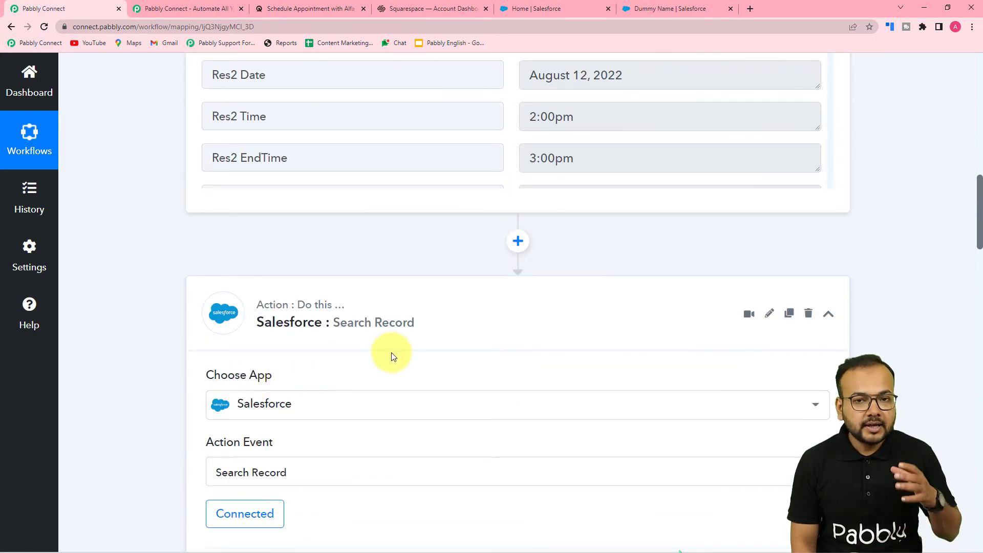
{"action": "scroll", "coordinate": [395, 353], "scroll_direction": "down", "scroll_amount": 15}
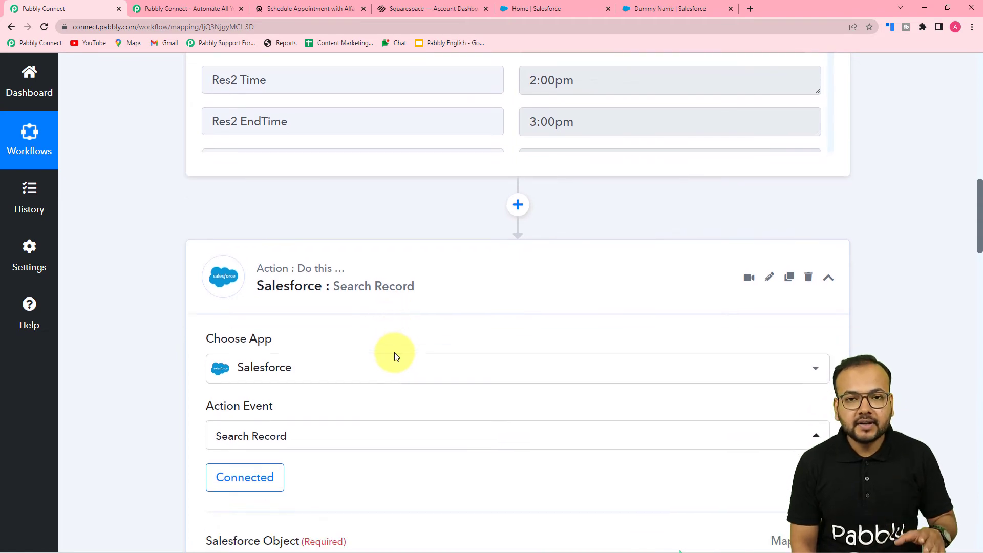
{"action": "scroll", "coordinate": [399, 354], "scroll_direction": "down", "scroll_amount": 10}
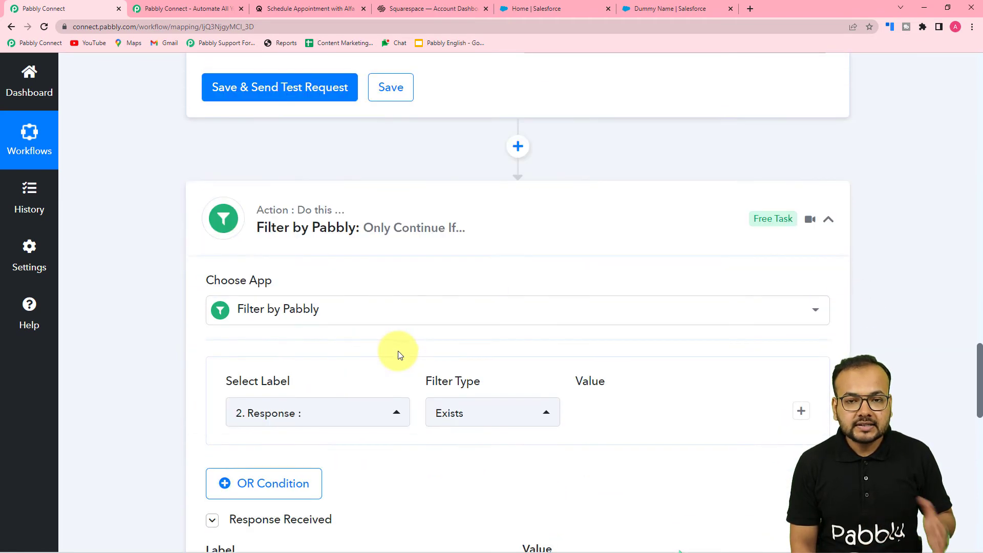
{"action": "scroll", "coordinate": [400, 355], "scroll_direction": "down", "scroll_amount": 4}
{"action": "scroll", "coordinate": [398, 351], "scroll_direction": "down", "scroll_amount": 7}
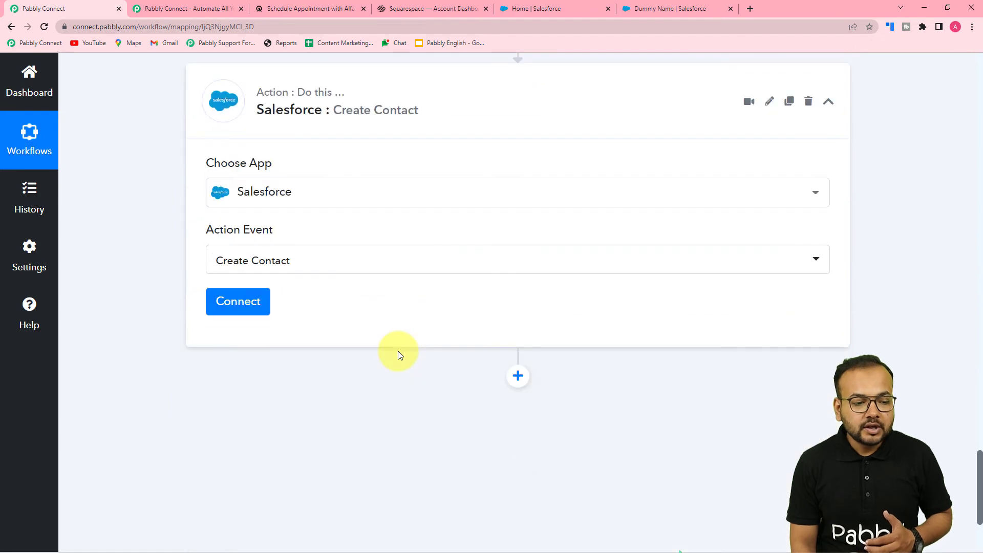
Step: Connect the Create Contact action using the existing Salesforce #30 connection and save it
{"action": "left_click", "coordinate": [243, 205]}
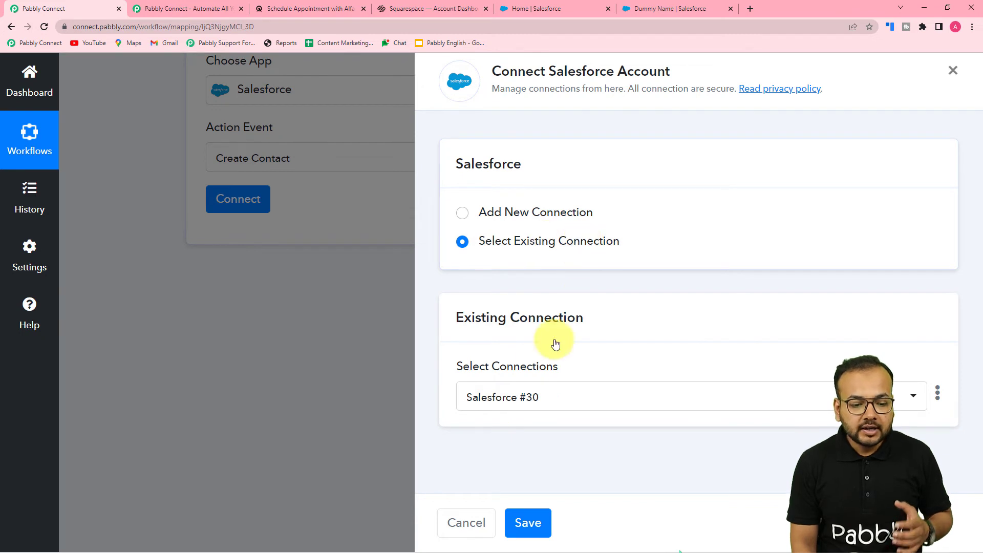
{"action": "left_click", "coordinate": [547, 403]}
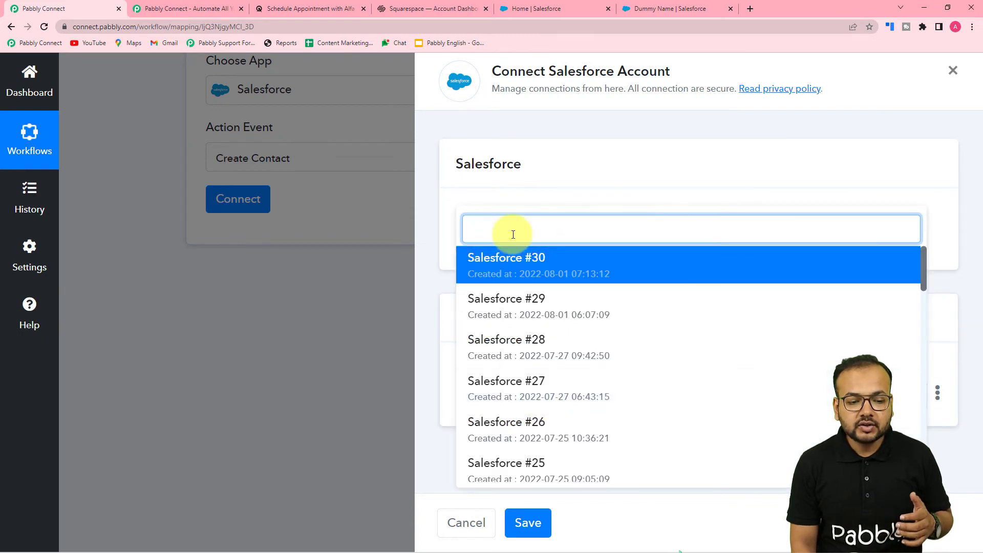
{"action": "left_click", "coordinate": [492, 267]}
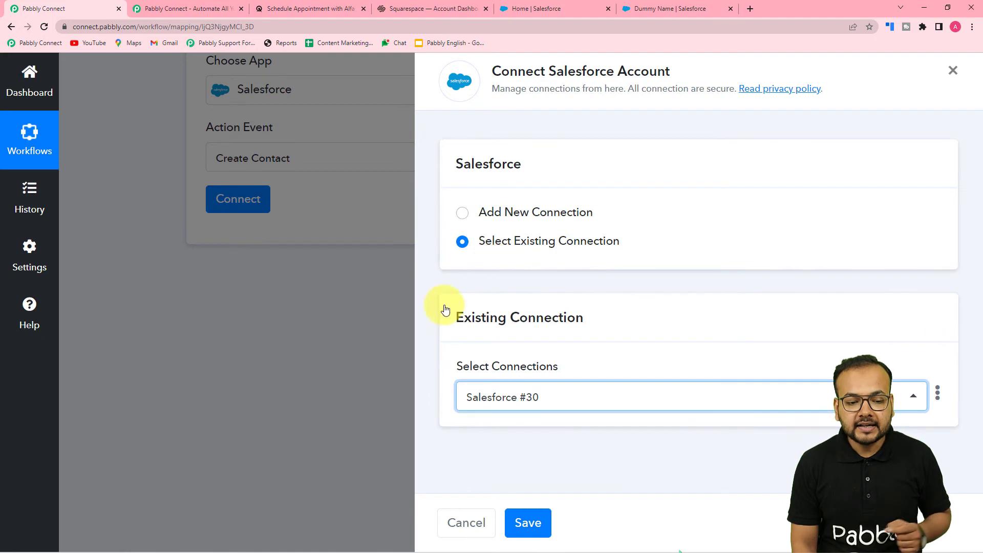
{"action": "left_click", "coordinate": [533, 524]}
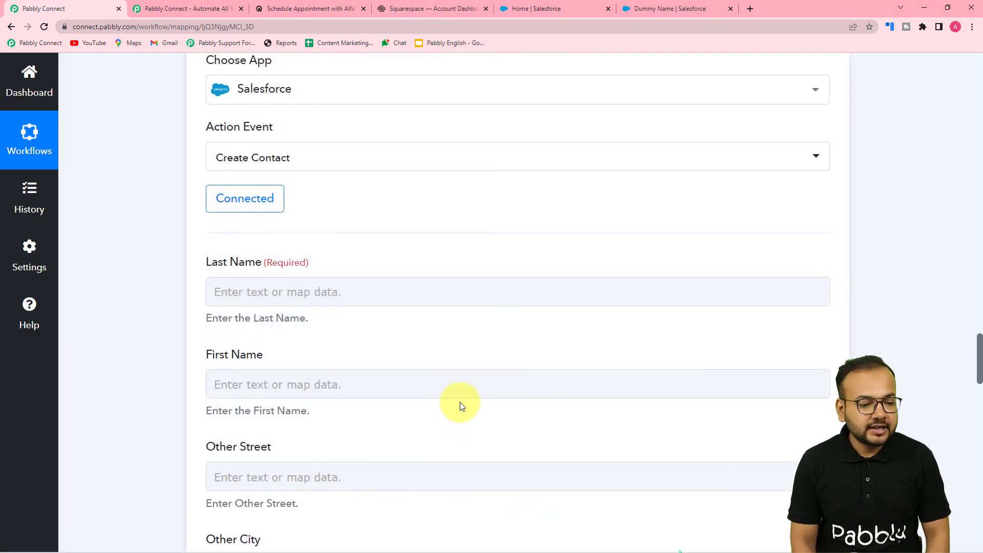
Step: Review the Acuity Scheduling response fields and the filter step further up the workflow
{"action": "scroll", "coordinate": [259, 220], "scroll_direction": "down", "scroll_amount": 2}
{"action": "left_click", "coordinate": [318, 189]}
{"action": "scroll", "coordinate": [310, 190], "scroll_direction": "down", "scroll_amount": 2}
{"action": "scroll", "coordinate": [311, 191], "scroll_direction": "down", "scroll_amount": 5}
{"action": "scroll", "coordinate": [378, 252], "scroll_direction": "up", "scroll_amount": 5}
{"action": "scroll", "coordinate": [378, 252], "scroll_direction": "up", "scroll_amount": 3}
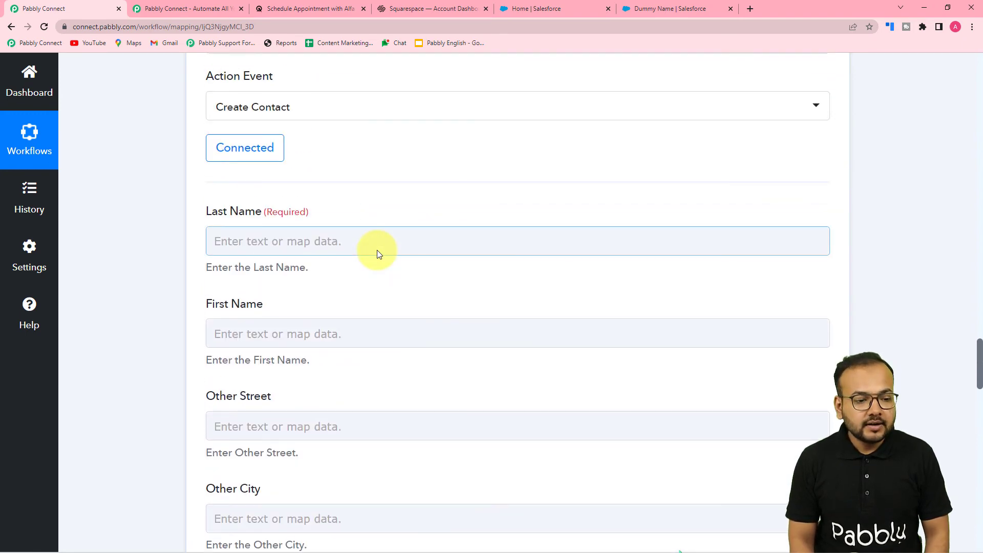
{"action": "scroll", "coordinate": [377, 253], "scroll_direction": "up", "scroll_amount": 20}
{"action": "scroll", "coordinate": [378, 252], "scroll_direction": "up", "scroll_amount": 15}
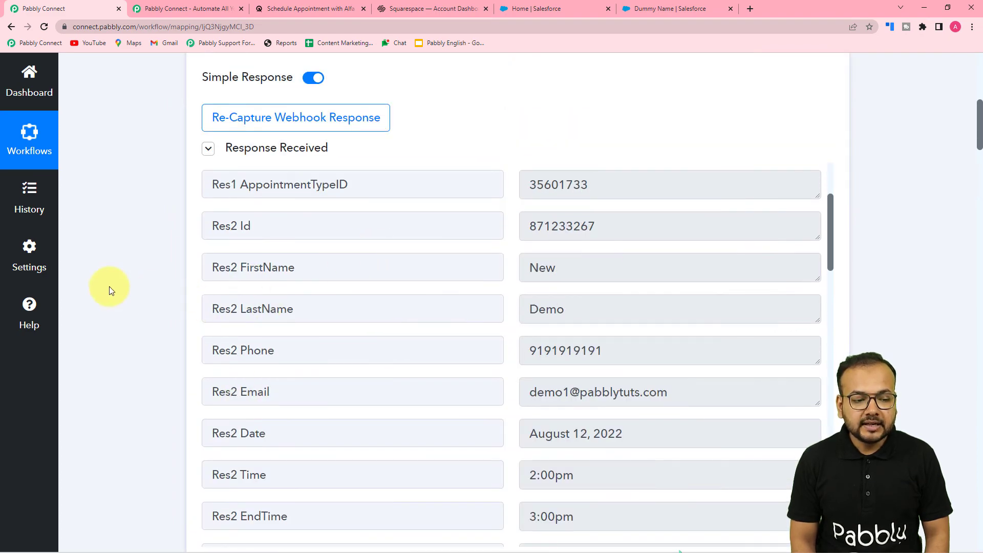
{"action": "scroll", "coordinate": [109, 289], "scroll_direction": "down", "scroll_amount": 3}
{"action": "scroll", "coordinate": [109, 290], "scroll_direction": "down", "scroll_amount": 15}
{"action": "scroll", "coordinate": [109, 290], "scroll_direction": "up", "scroll_amount": 5}
{"action": "scroll", "coordinate": [109, 291], "scroll_direction": "up", "scroll_amount": 4}
{"action": "scroll", "coordinate": [109, 291], "scroll_direction": "down", "scroll_amount": 10}
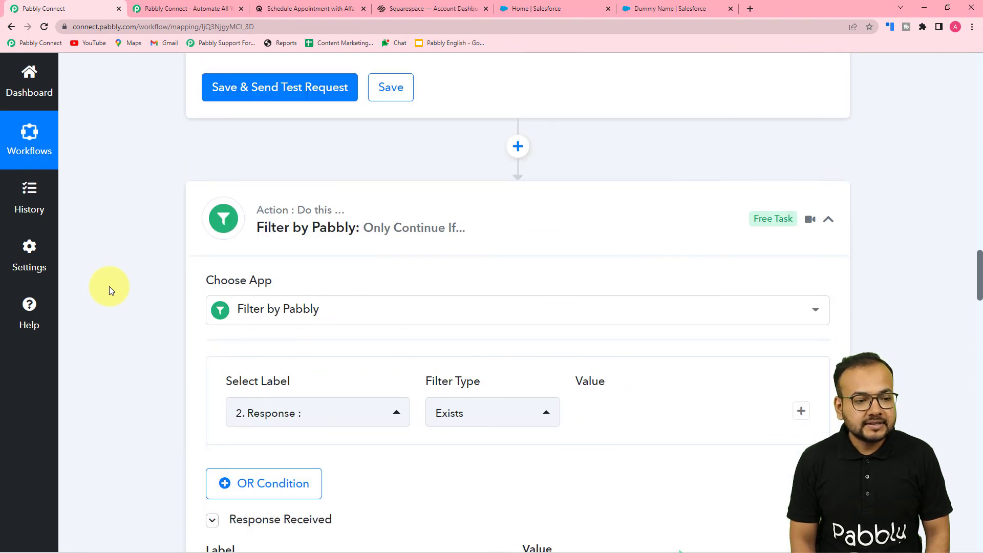
{"action": "scroll", "coordinate": [128, 266], "scroll_direction": "up", "scroll_amount": 7}
{"action": "scroll", "coordinate": [131, 253], "scroll_direction": "down", "scroll_amount": 15}
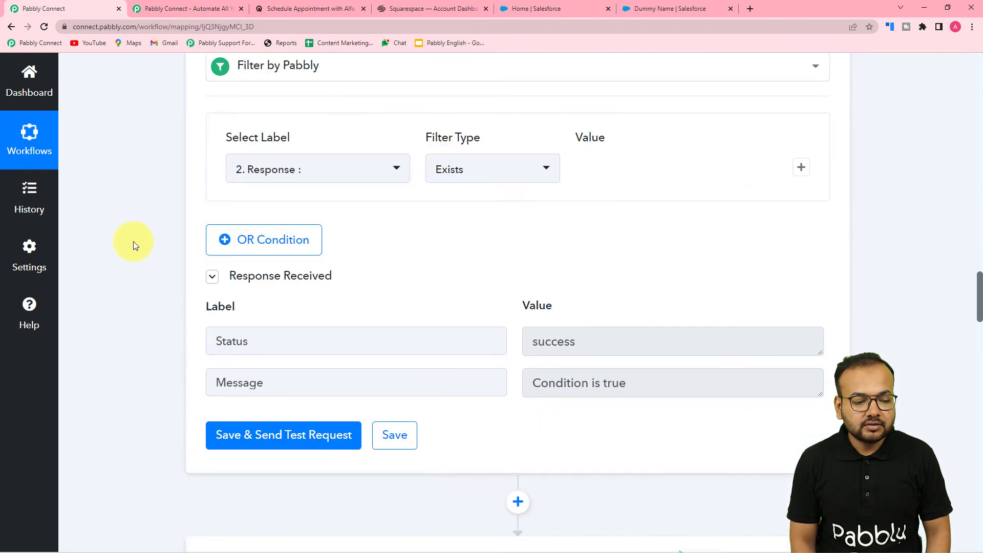
{"action": "scroll", "coordinate": [135, 246], "scroll_direction": "down", "scroll_amount": 2}
Step: Map the Acuity Scheduling Res2 LastName field into the contact's Last Name field
{"action": "left_click", "coordinate": [233, 239]}
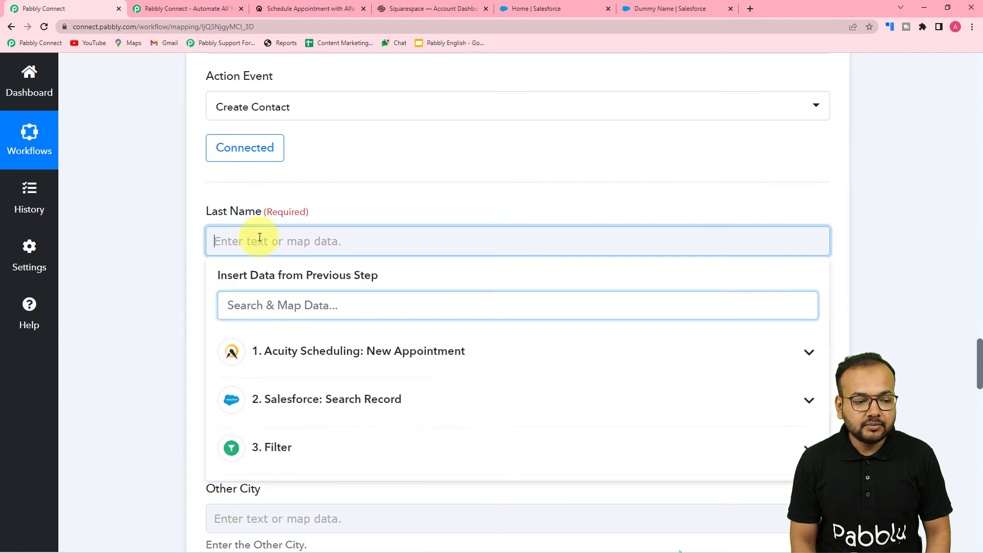
{"action": "left_click", "coordinate": [304, 353]}
{"action": "scroll", "coordinate": [318, 439], "scroll_direction": "down", "scroll_amount": 4}
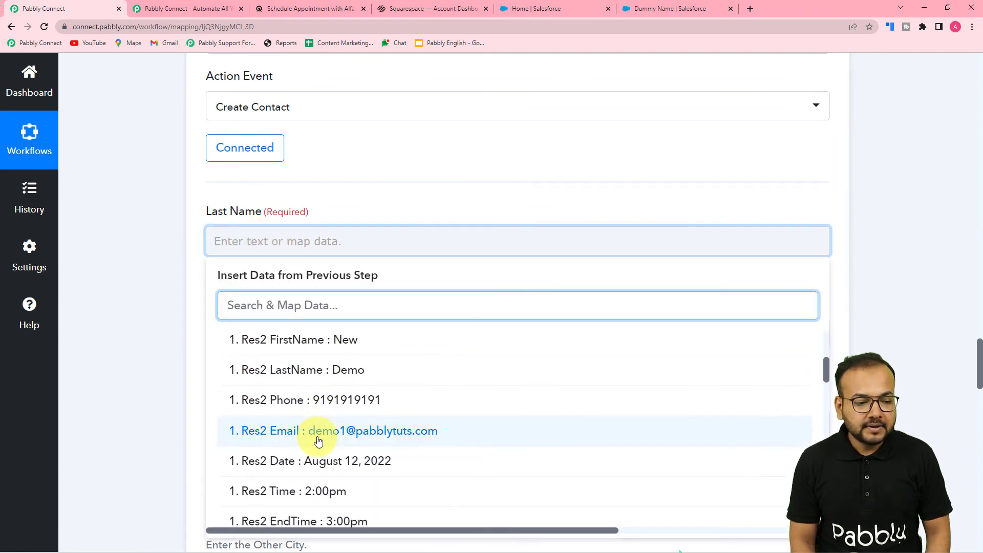
{"action": "scroll", "coordinate": [318, 430], "scroll_direction": "up", "scroll_amount": 2}
{"action": "left_click", "coordinate": [312, 419]}
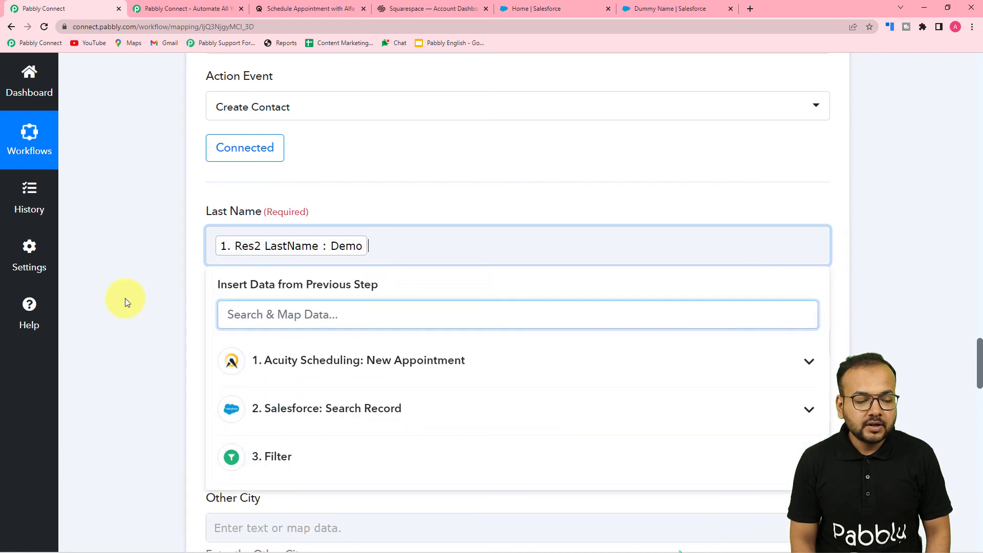
{"action": "left_click", "coordinate": [125, 298]}
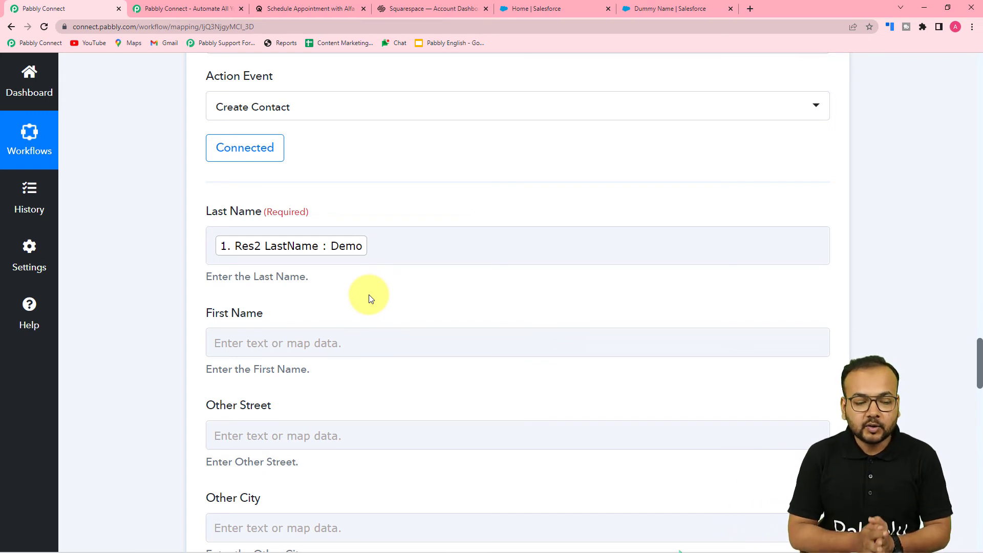
Step: Map the Acuity Scheduling Res2 FirstName field into the contact's First Name field
{"action": "scroll", "coordinate": [376, 293], "scroll_direction": "down", "scroll_amount": 2}
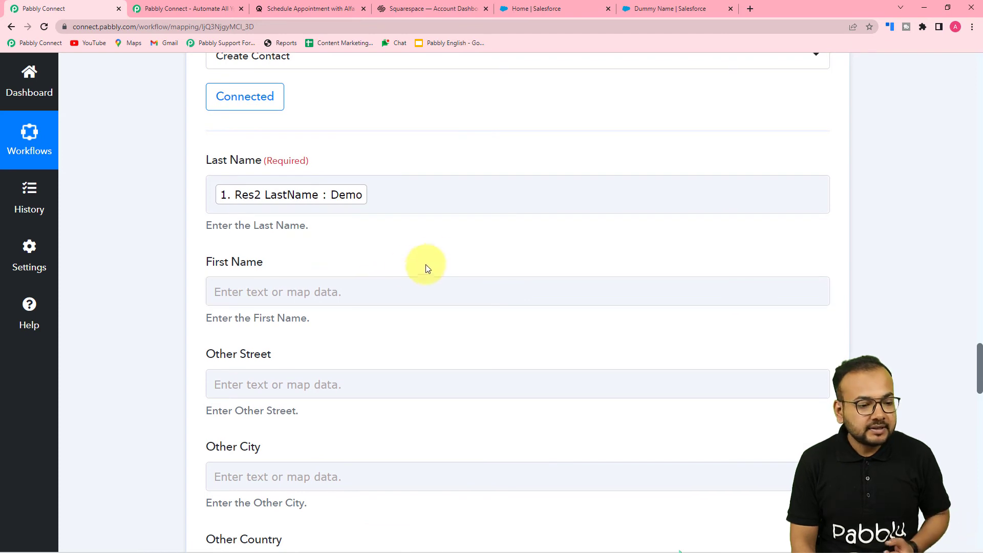
{"action": "scroll", "coordinate": [264, 319], "scroll_direction": "down", "scroll_amount": 1}
{"action": "scroll", "coordinate": [418, 183], "scroll_direction": "down", "scroll_amount": 3}
{"action": "left_click", "coordinate": [275, 138]}
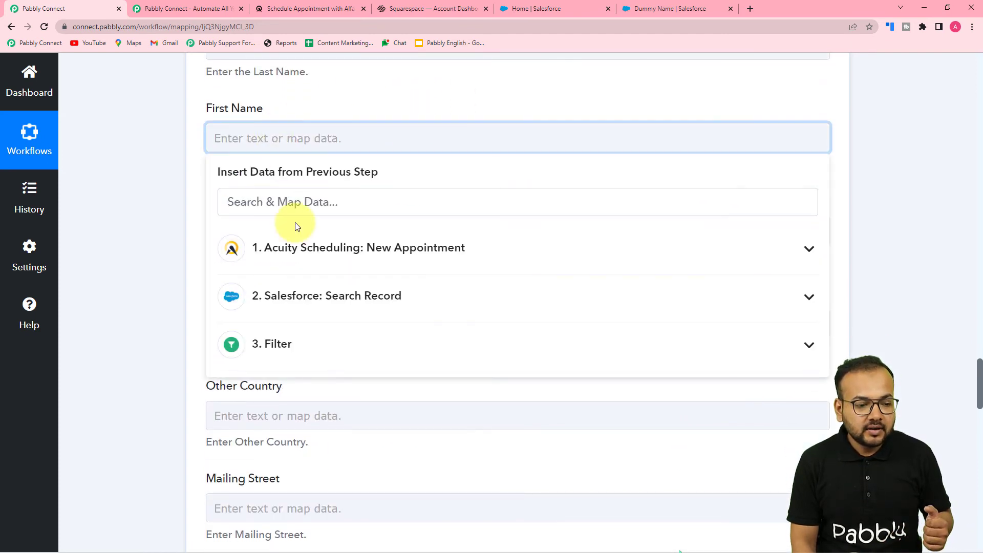
{"action": "left_click", "coordinate": [293, 247]}
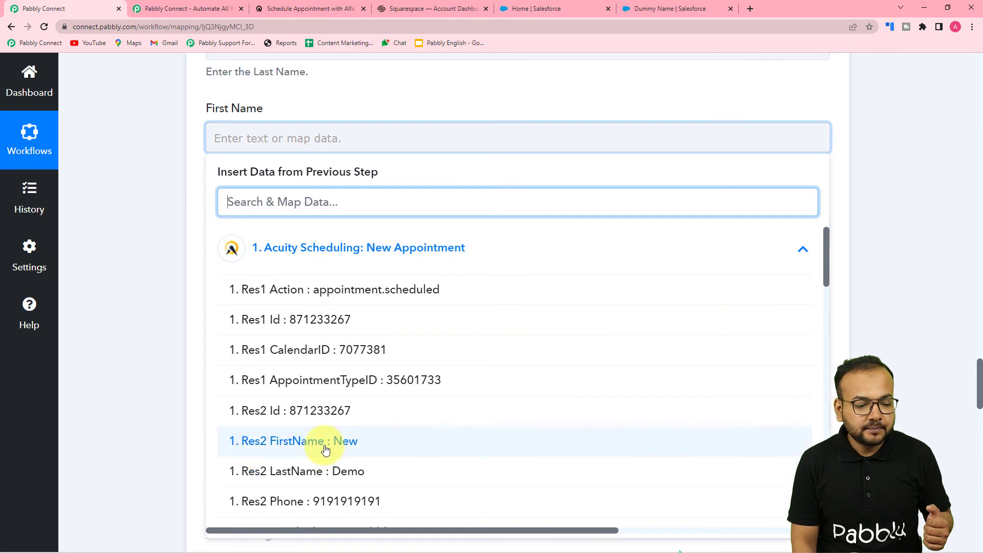
{"action": "left_click", "coordinate": [325, 450]}
{"action": "left_click", "coordinate": [123, 258]}
Step: Map the Acuity Scheduling Res2 Phone field into the contact's Mobile Phone field
{"action": "scroll", "coordinate": [123, 257], "scroll_direction": "down", "scroll_amount": 3}
{"action": "scroll", "coordinate": [354, 225], "scroll_direction": "down", "scroll_amount": 10}
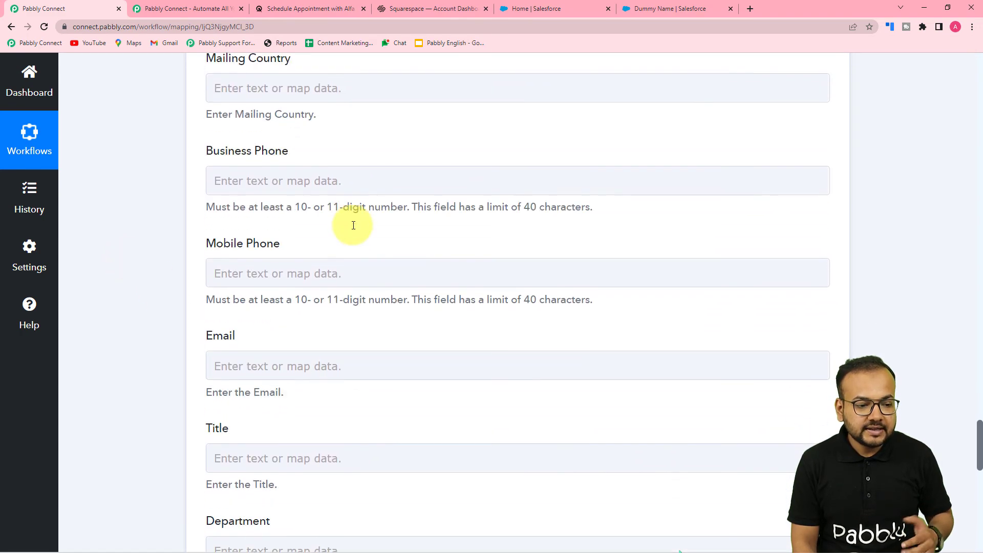
{"action": "scroll", "coordinate": [322, 115], "scroll_direction": "down", "scroll_amount": 3}
{"action": "left_click", "coordinate": [321, 113]}
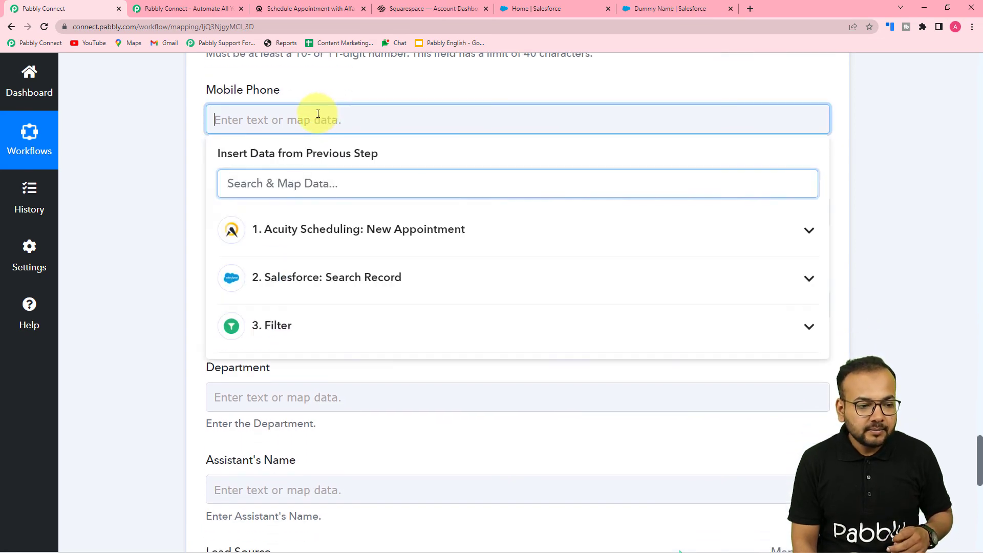
{"action": "left_click", "coordinate": [357, 237]}
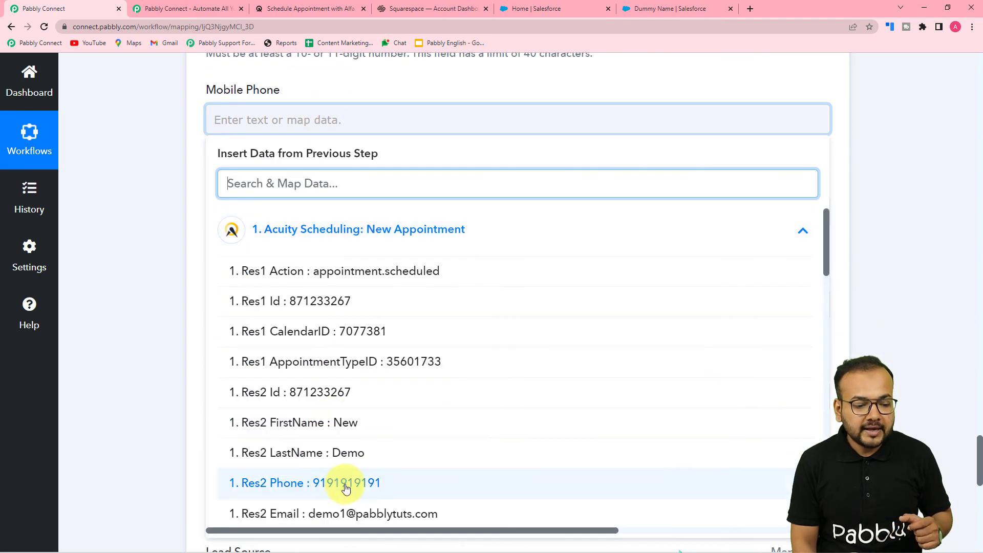
{"action": "left_click", "coordinate": [340, 540]}
Step: Map the Acuity Scheduling Res2 Email field into the contact's Email field
{"action": "left_click", "coordinate": [211, 221]}
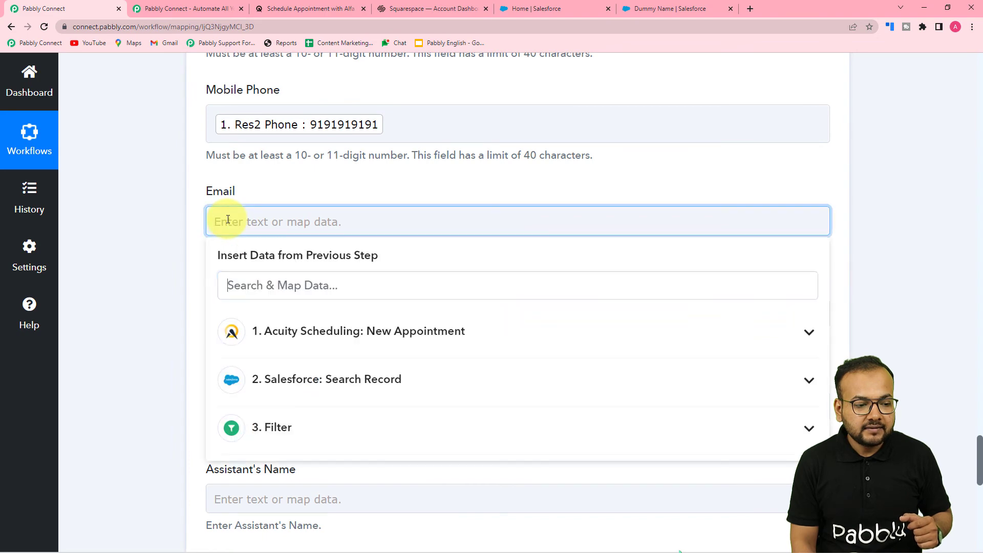
{"action": "left_click", "coordinate": [258, 229]}
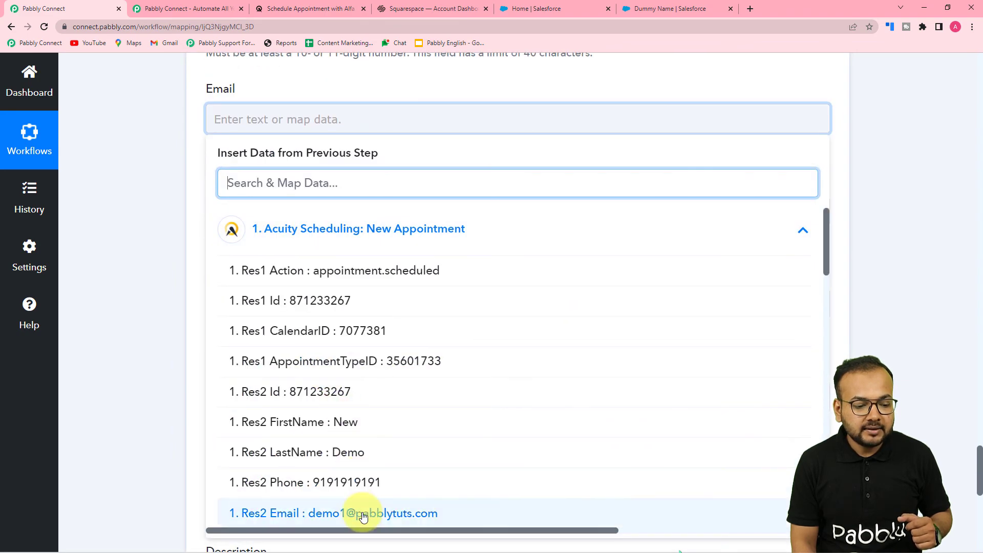
{"action": "left_click", "coordinate": [296, 512]}
{"action": "left_click", "coordinate": [142, 328]}
Step: Set the contact's Lead Source to Other and review the remaining contact fields
{"action": "scroll", "coordinate": [145, 331], "scroll_direction": "down", "scroll_amount": 5}
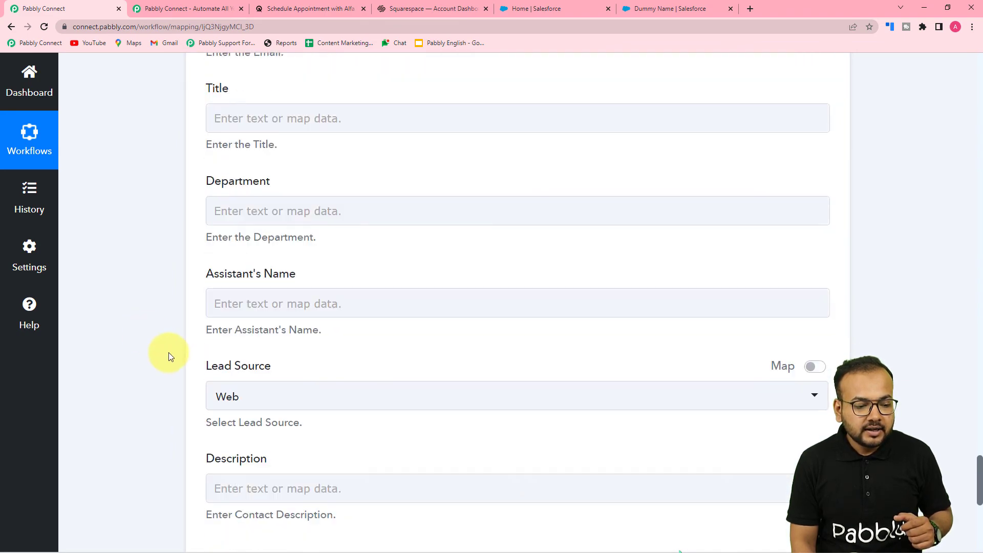
{"action": "left_click", "coordinate": [264, 256]}
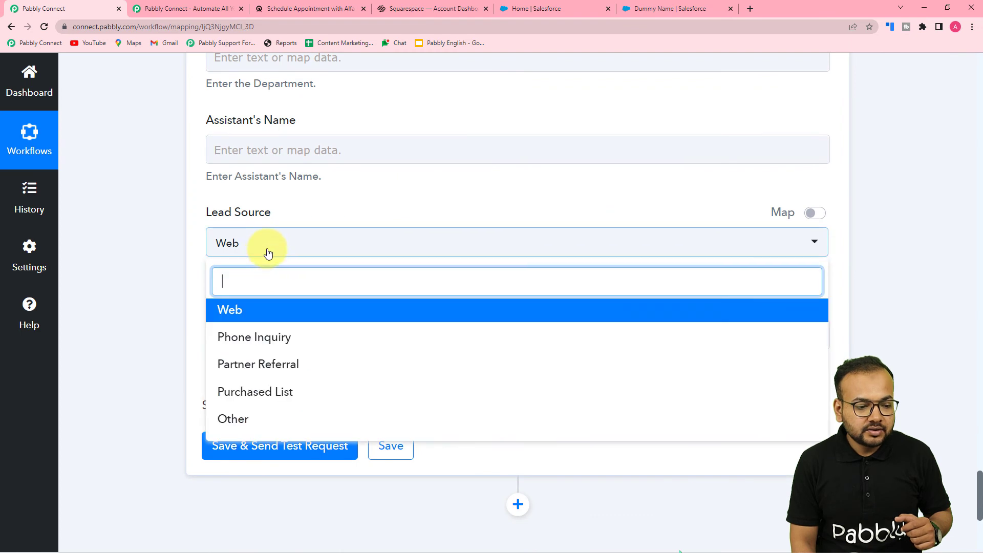
{"action": "left_click", "coordinate": [236, 416]}
{"action": "scroll", "coordinate": [261, 124], "scroll_direction": "up", "scroll_amount": 4}
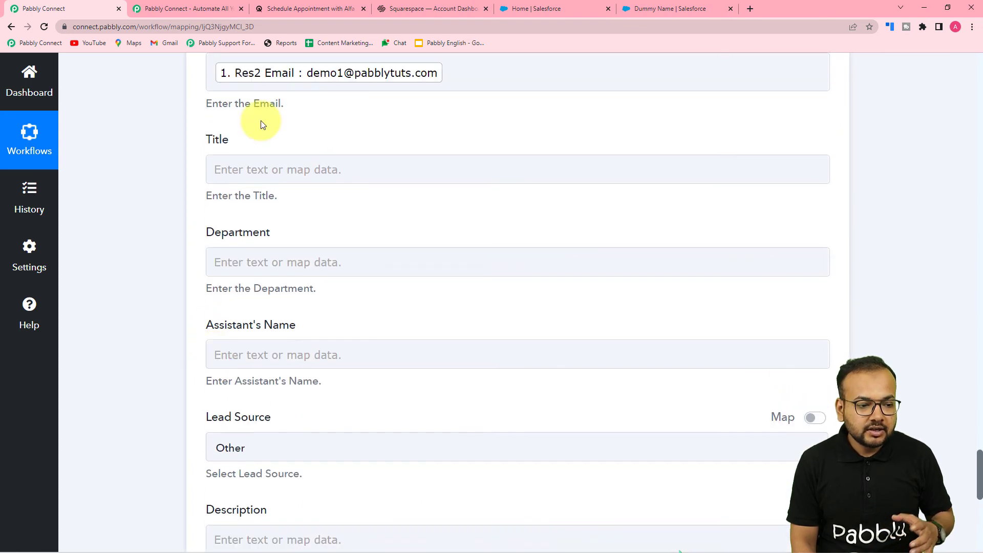
{"action": "scroll", "coordinate": [159, 132], "scroll_direction": "down", "scroll_amount": 6}
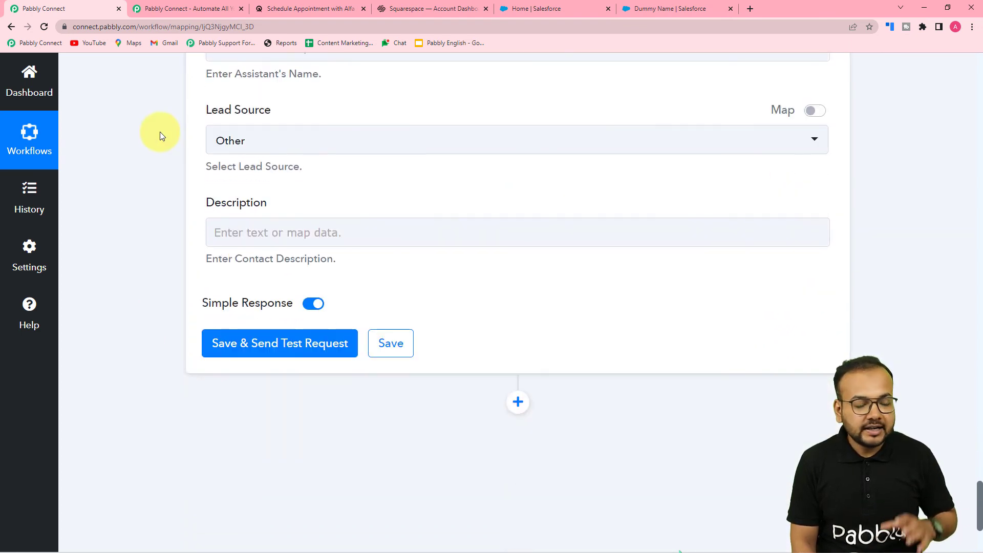
{"action": "scroll", "coordinate": [155, 103], "scroll_direction": "up", "scroll_amount": 4}
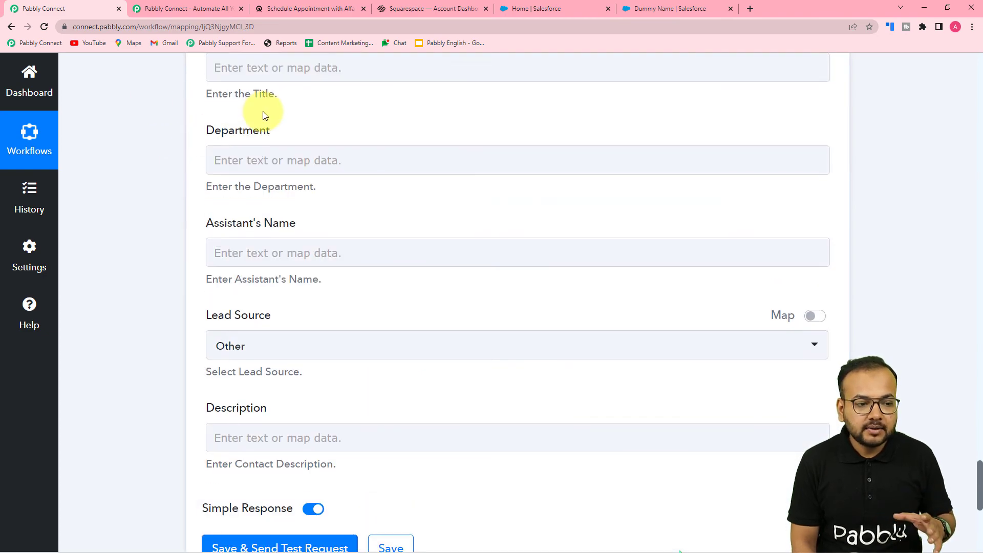
{"action": "scroll", "coordinate": [181, 114], "scroll_direction": "up", "scroll_amount": 3}
{"action": "scroll", "coordinate": [159, 116], "scroll_direction": "down", "scroll_amount": 11}
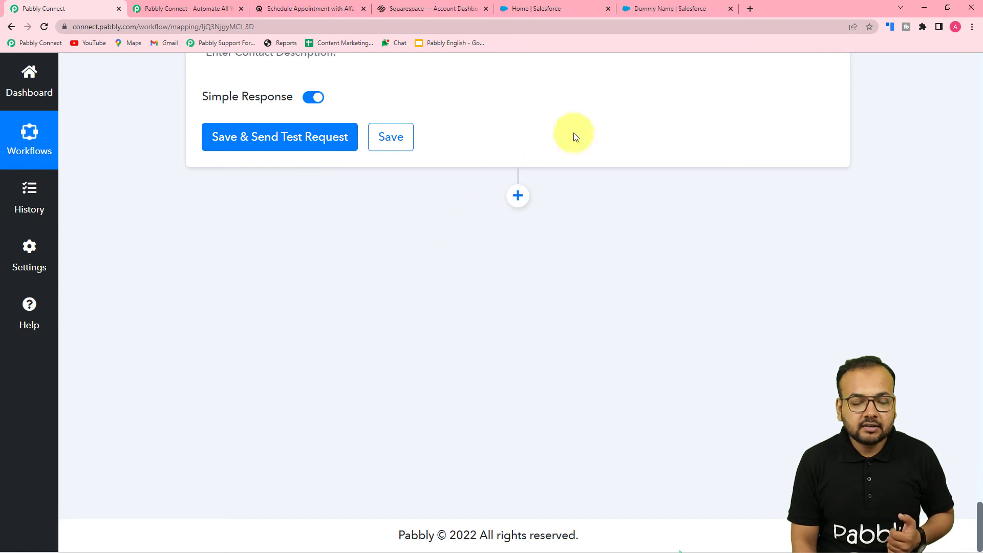
Step: Check the Salesforce contacts list, then save the Create Contact action and send a test request
{"action": "left_click", "coordinate": [543, 11]}
{"action": "left_click", "coordinate": [647, 8]}
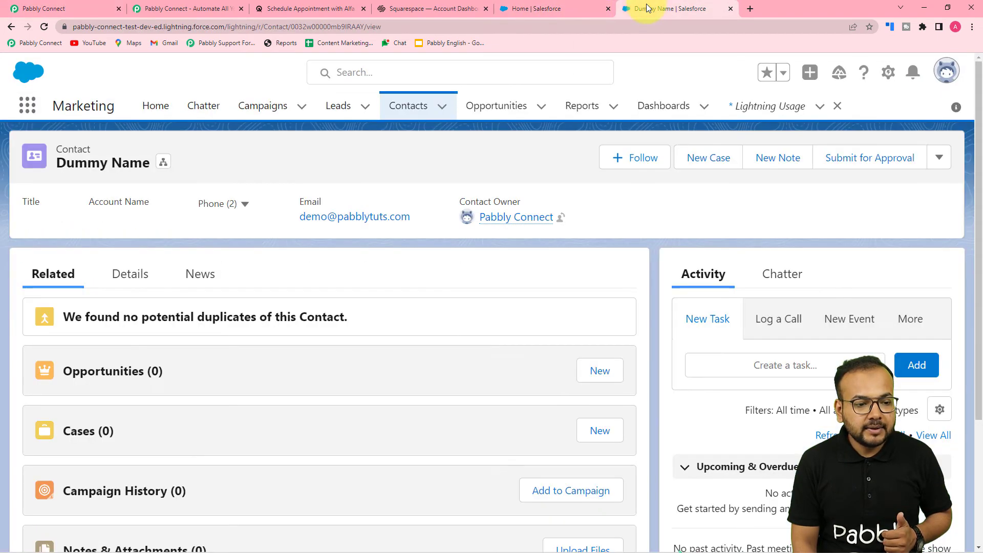
{"action": "left_click", "coordinate": [420, 116]}
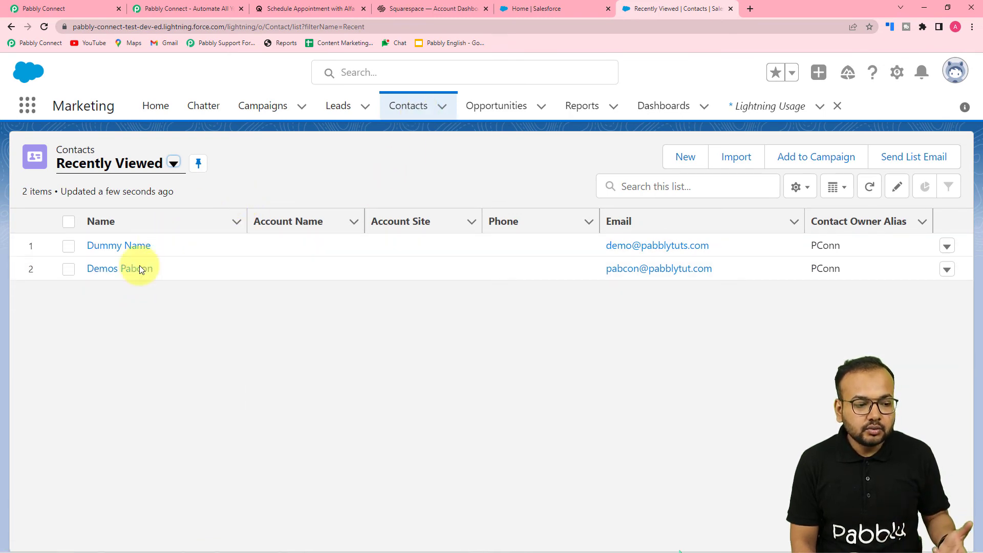
{"action": "left_click", "coordinate": [50, 6]}
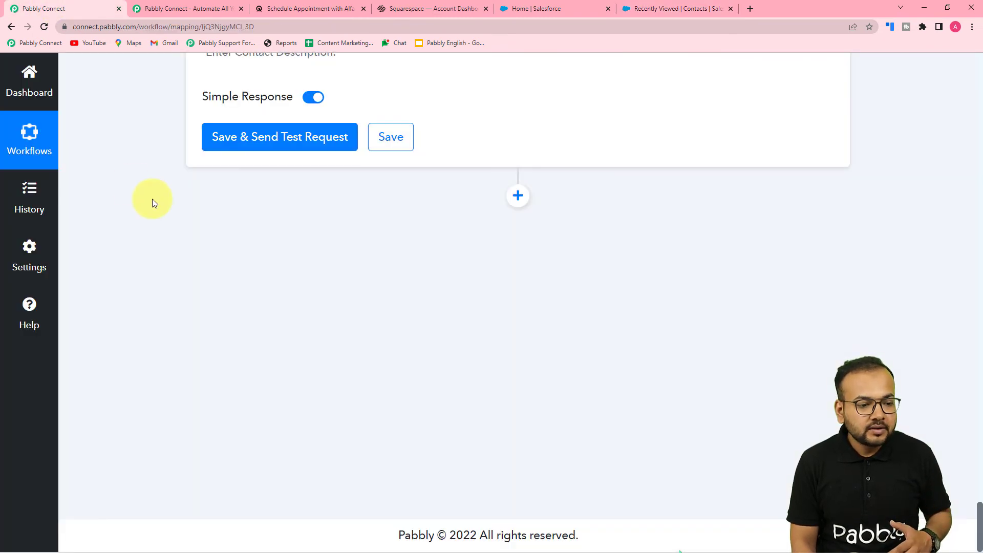
{"action": "left_click", "coordinate": [250, 137]}
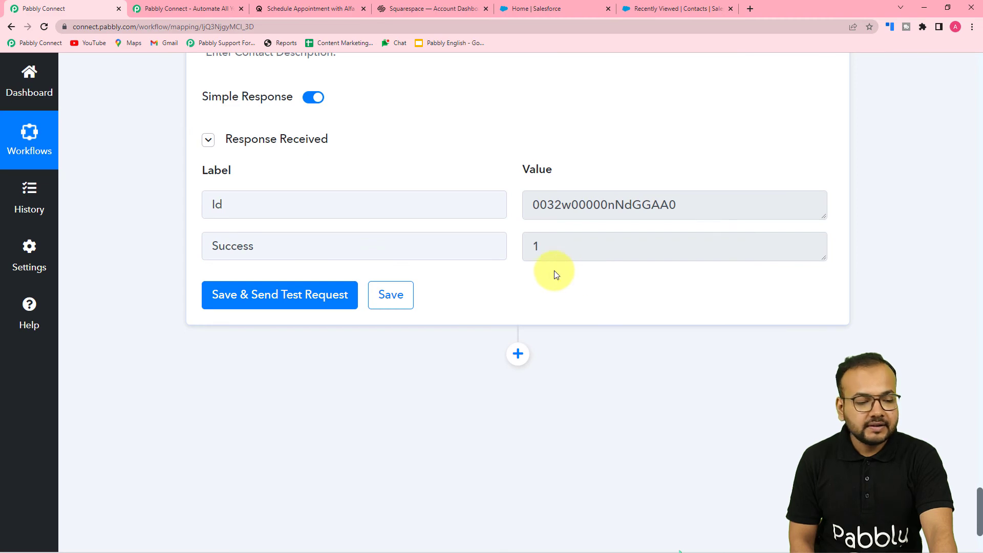
Step: Refresh the Salesforce contacts list and open the newly created contact to inspect its phone numbers
{"action": "left_click", "coordinate": [560, 10]}
{"action": "key", "text": "ctrl+Tab"}
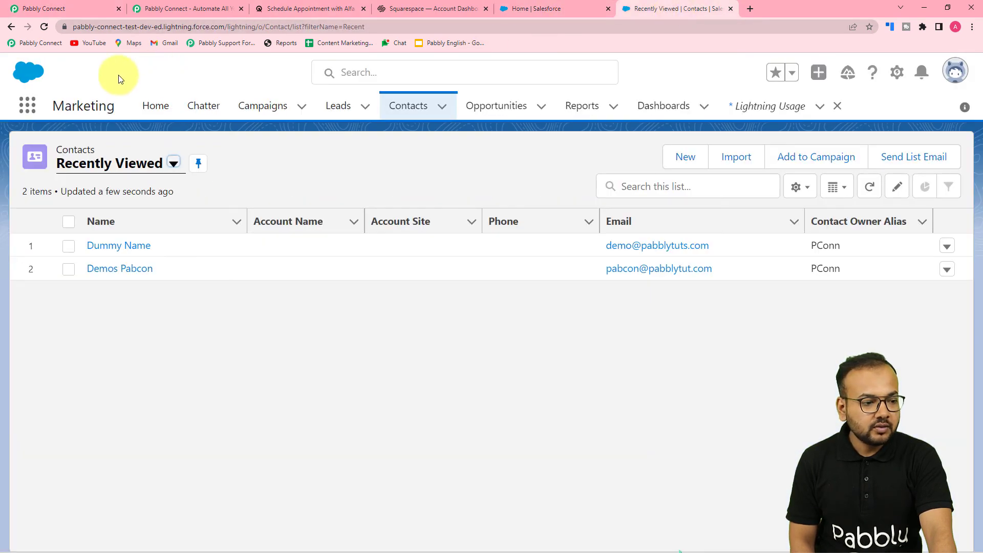
{"action": "left_click", "coordinate": [44, 28]}
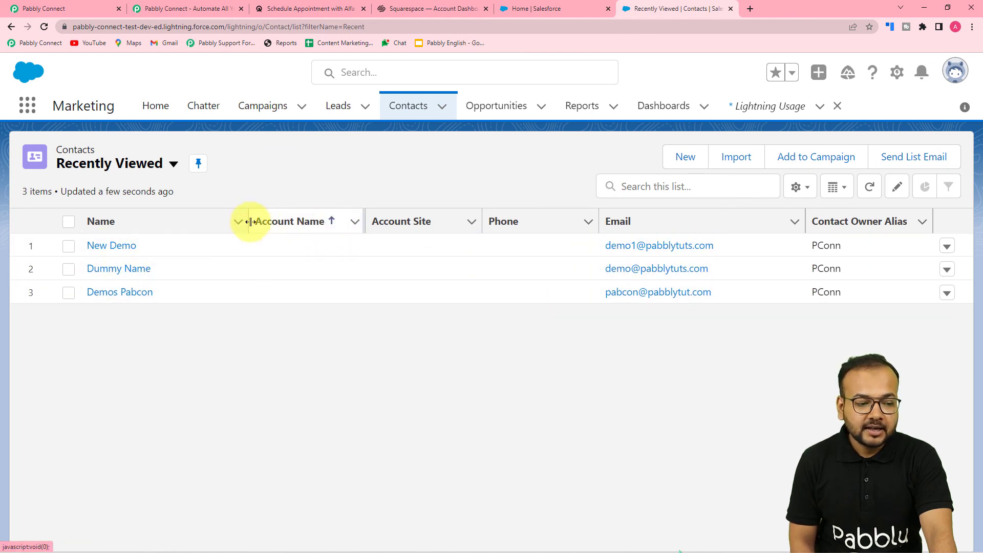
{"action": "left_click", "coordinate": [128, 245]}
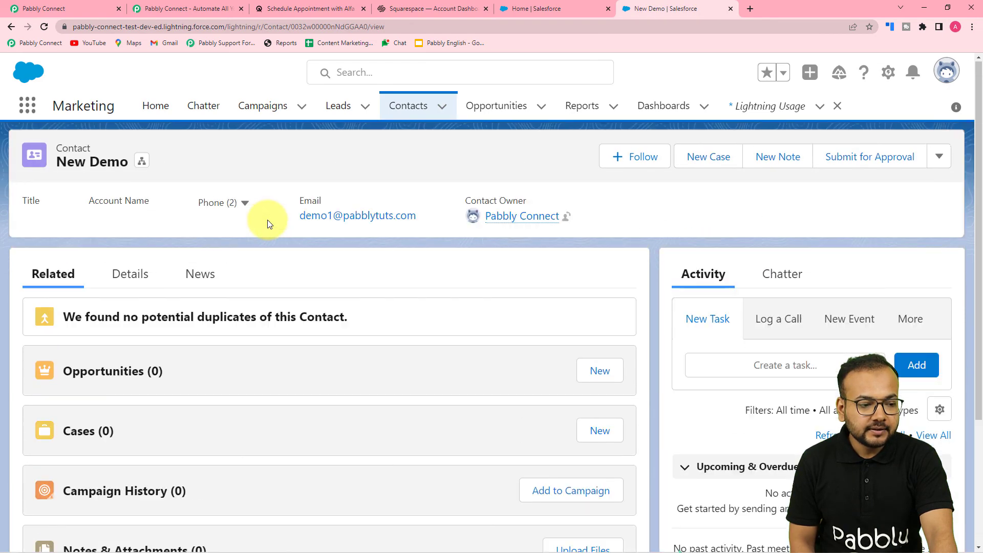
{"action": "left_click", "coordinate": [224, 205]}
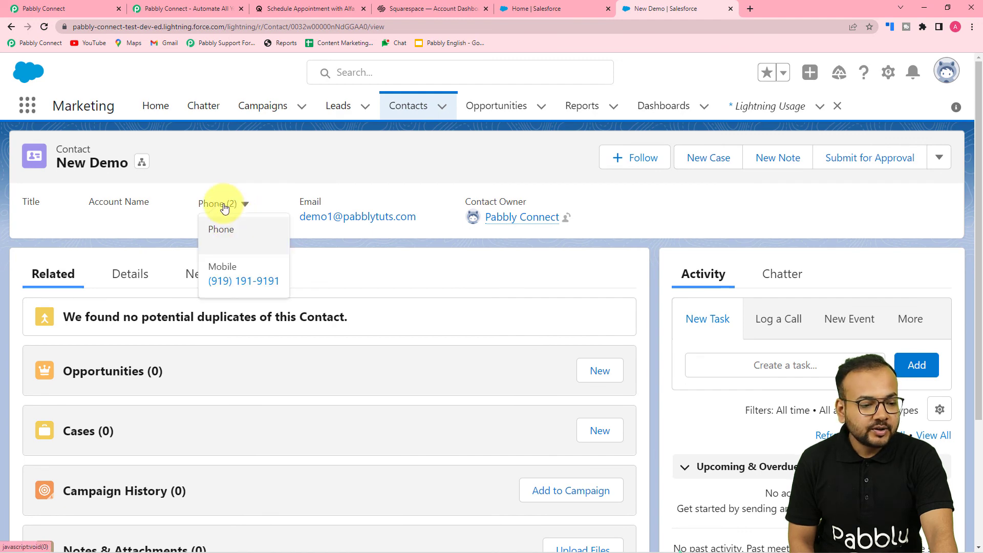
{"action": "left_click", "coordinate": [86, 6]}
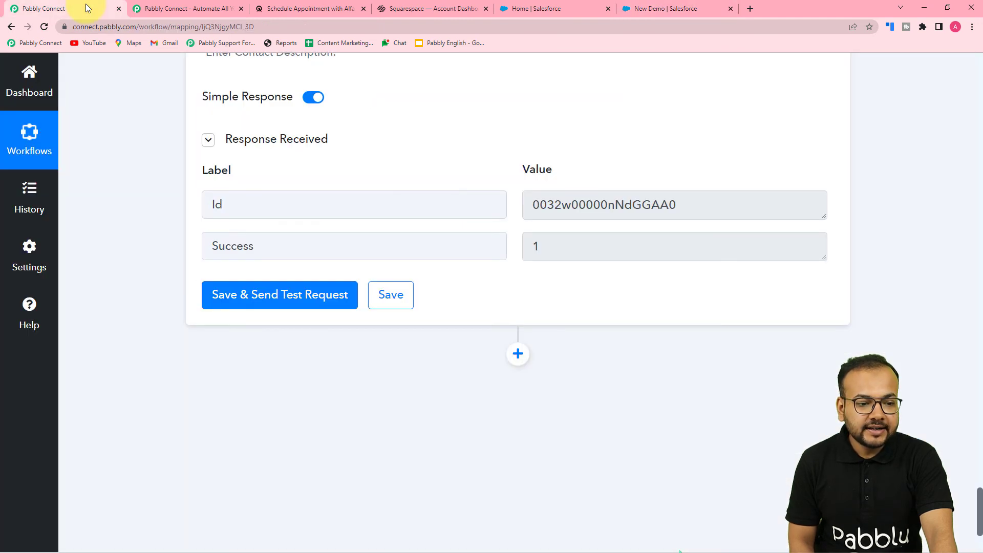
Step: Collapse the Create Contact and Search Record steps in the workflow
{"action": "scroll", "coordinate": [837, 226], "scroll_direction": "up", "scroll_amount": 20}
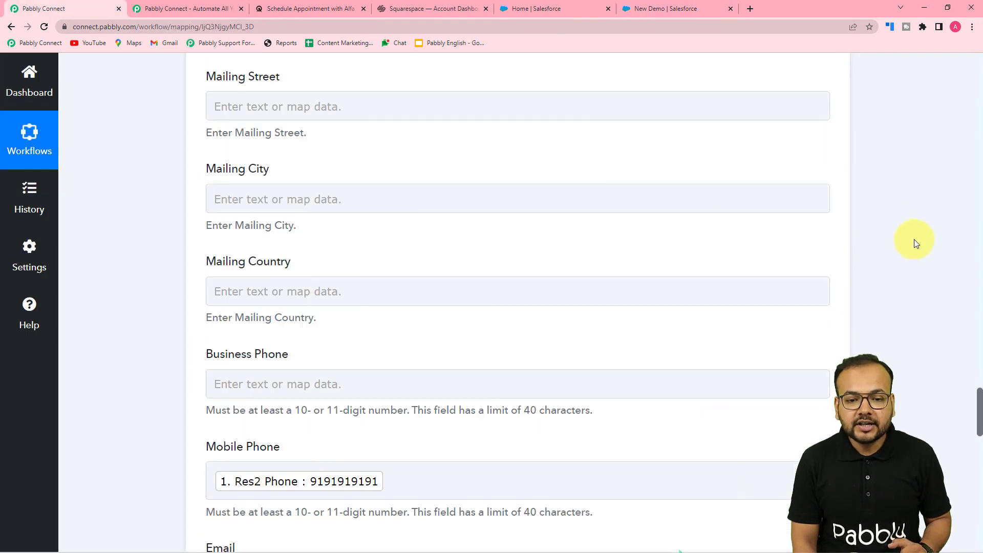
{"action": "scroll", "coordinate": [887, 223], "scroll_direction": "up", "scroll_amount": 15}
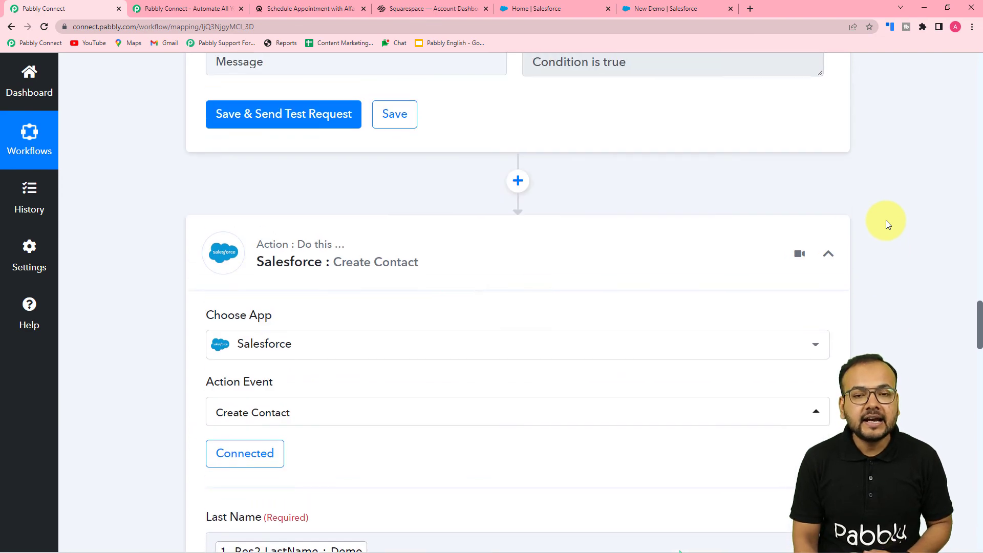
{"action": "left_click", "coordinate": [829, 254]}
{"action": "scroll", "coordinate": [892, 251], "scroll_direction": "up", "scroll_amount": 15}
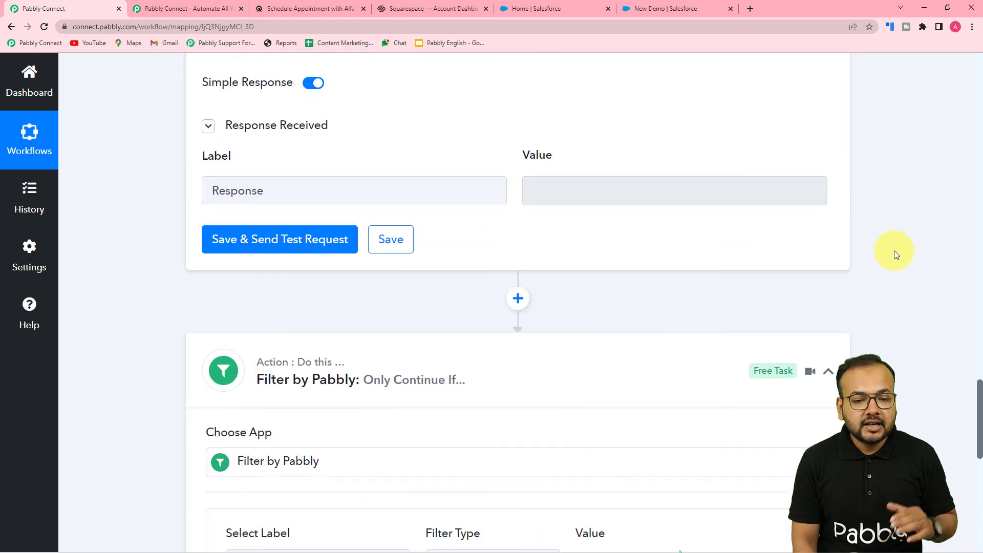
{"action": "scroll", "coordinate": [894, 255], "scroll_direction": "up", "scroll_amount": 15}
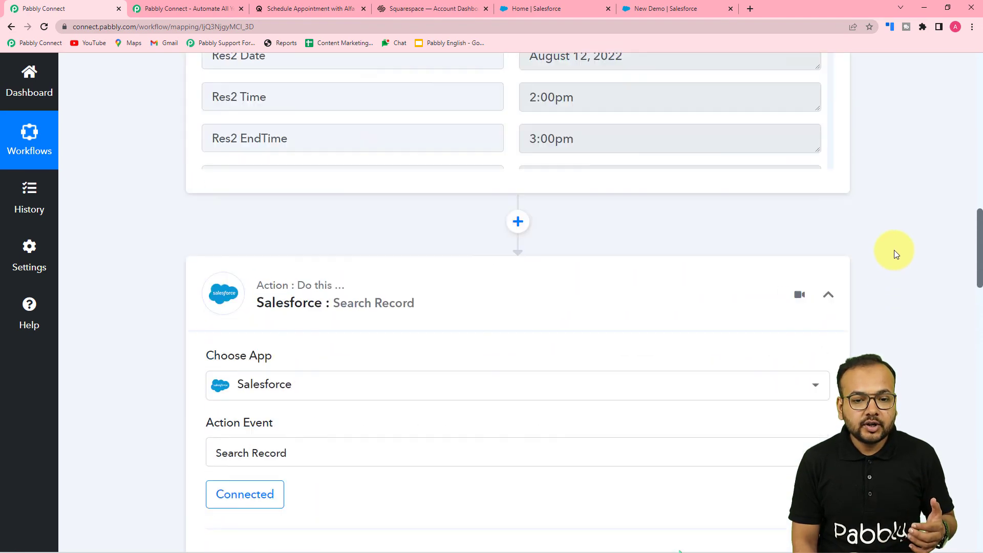
{"action": "left_click", "coordinate": [850, 311]}
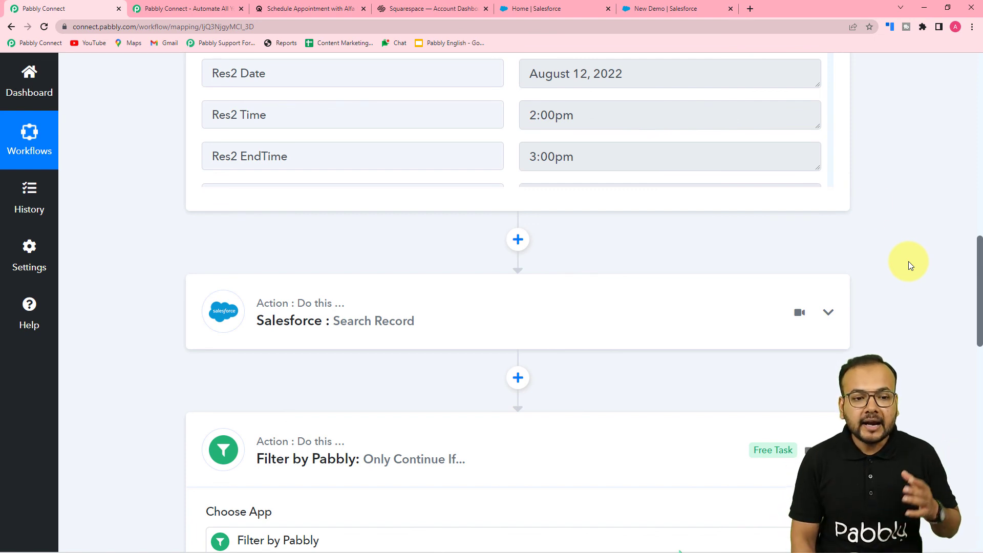
Step: Revisit the Salesforce contacts list, then collapse the Acuity Scheduling trigger step
{"action": "left_click", "coordinate": [647, 9]}
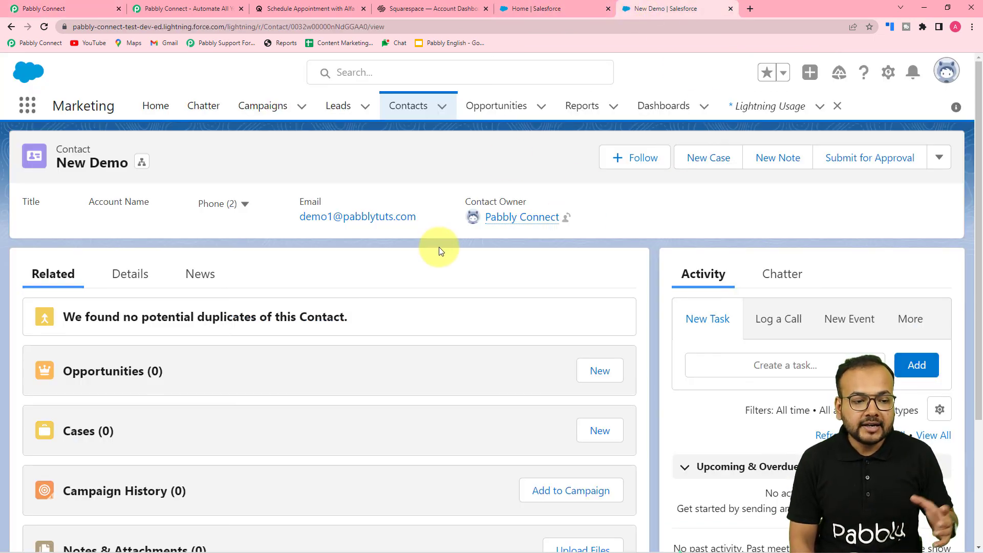
{"action": "left_click", "coordinate": [430, 110]}
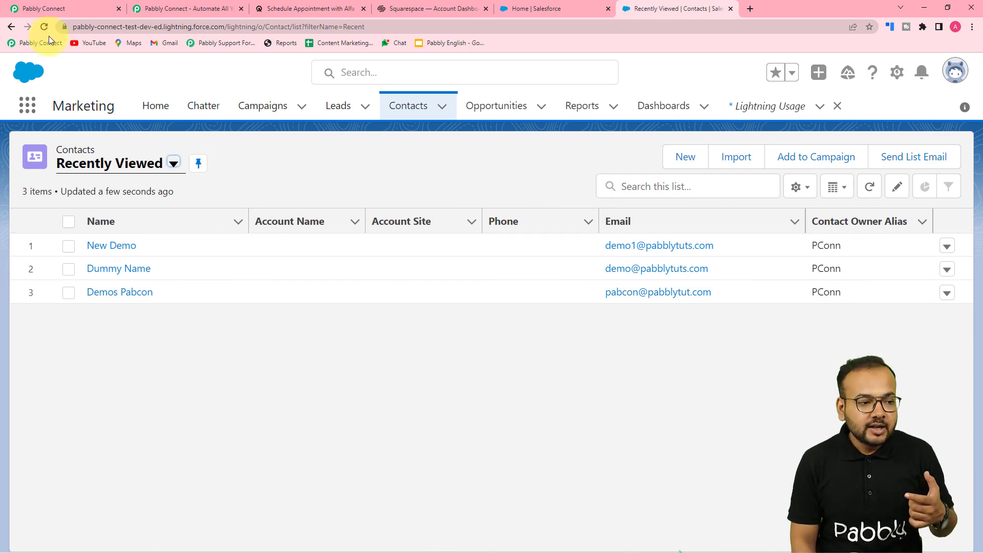
{"action": "left_click", "coordinate": [80, 7]}
{"action": "scroll", "coordinate": [292, 160], "scroll_direction": "up", "scroll_amount": 10}
{"action": "scroll", "coordinate": [762, 147], "scroll_direction": "up", "scroll_amount": 5}
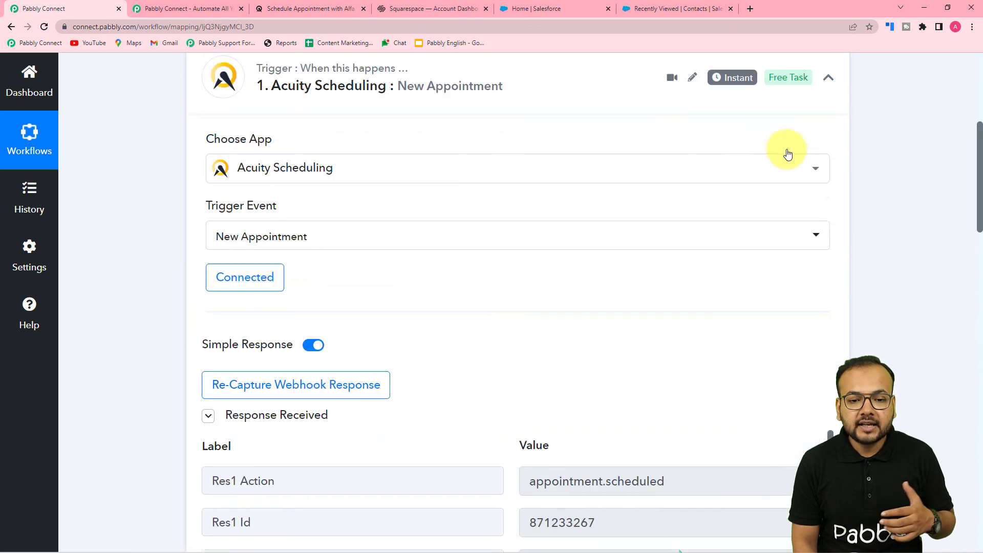
{"action": "left_click", "coordinate": [829, 123]}
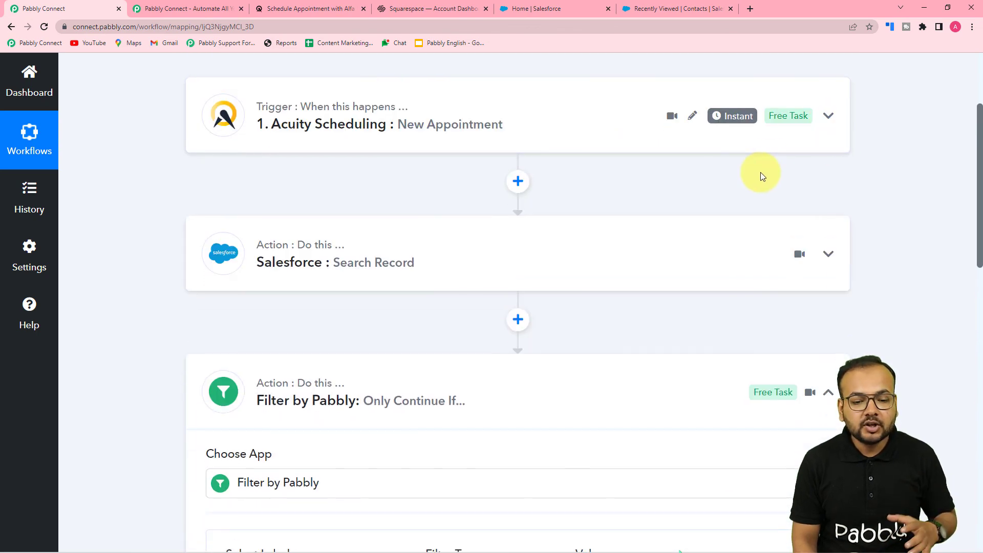